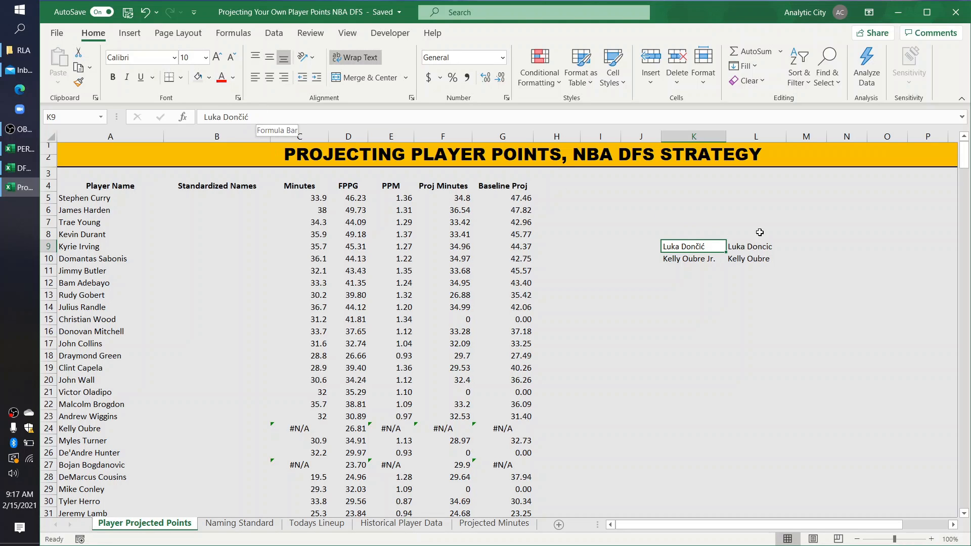
- Compare the spelling variants of Luka Dončić and Kelly Oubre Jr., and examine the Standardized Names column on the Player Projected Points sheet
click(751, 248)
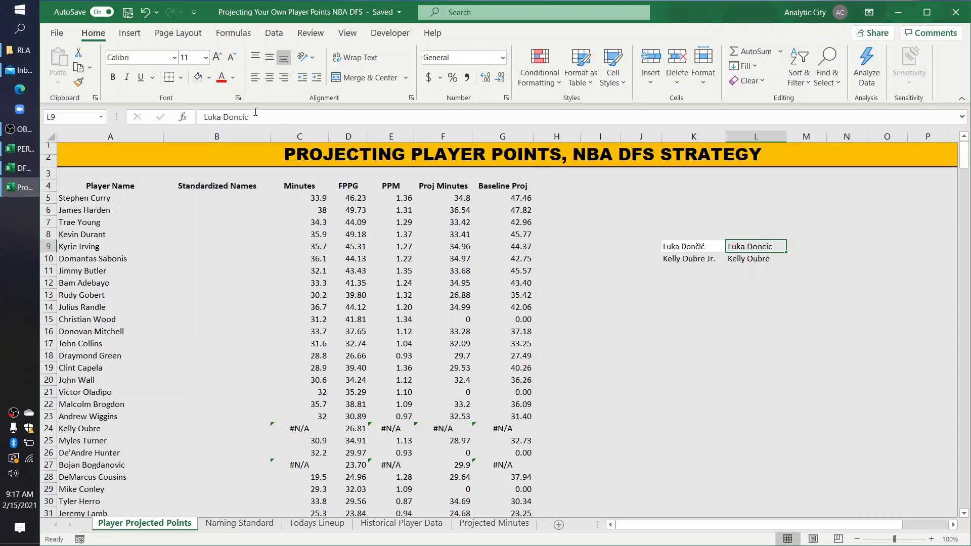
drag(256, 116, 202, 117)
click(637, 263)
click(708, 258)
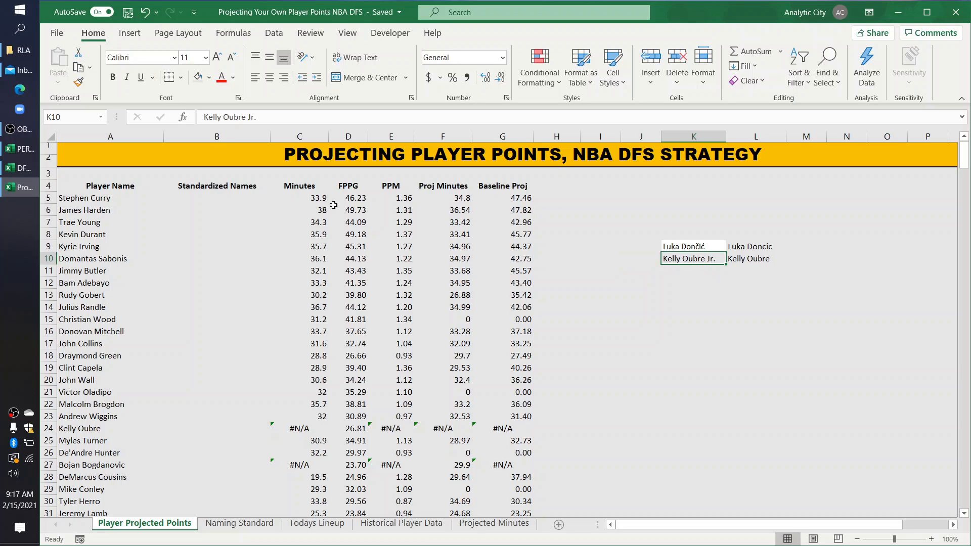
click(233, 196)
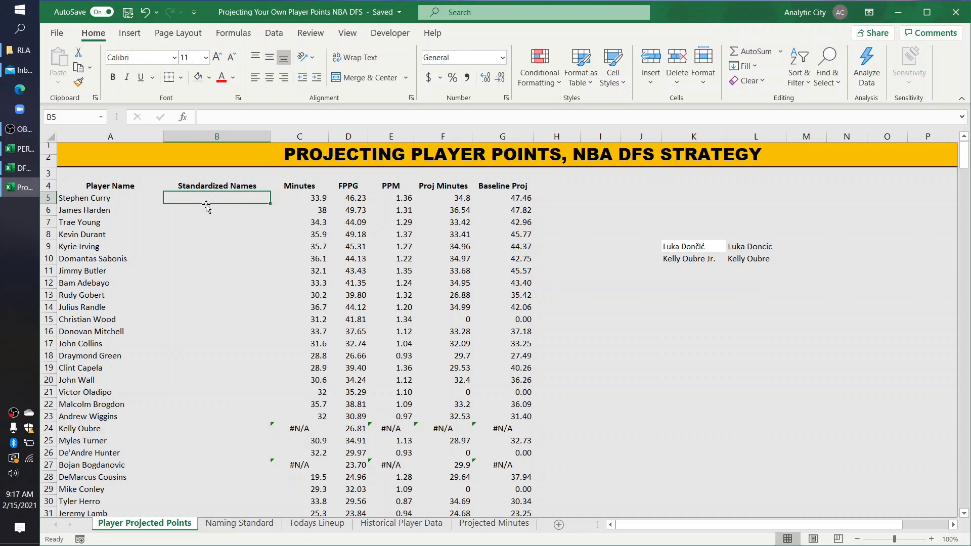
click(219, 182)
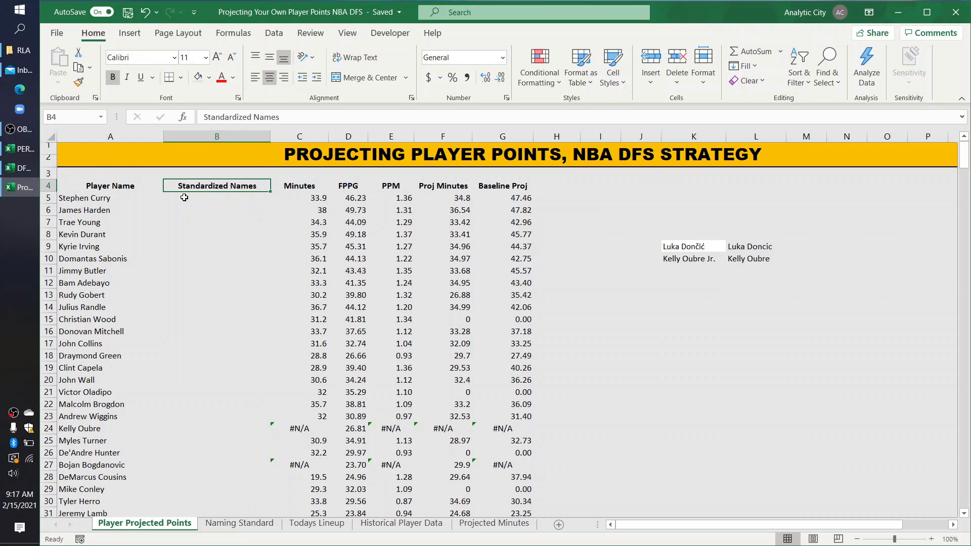
mouse_move(217, 198)
mouse_down()
mouse_move(194, 295)
mouse_move(212, 193)
mouse_up()
scroll(206, 268, up, 2)
click(354, 247)
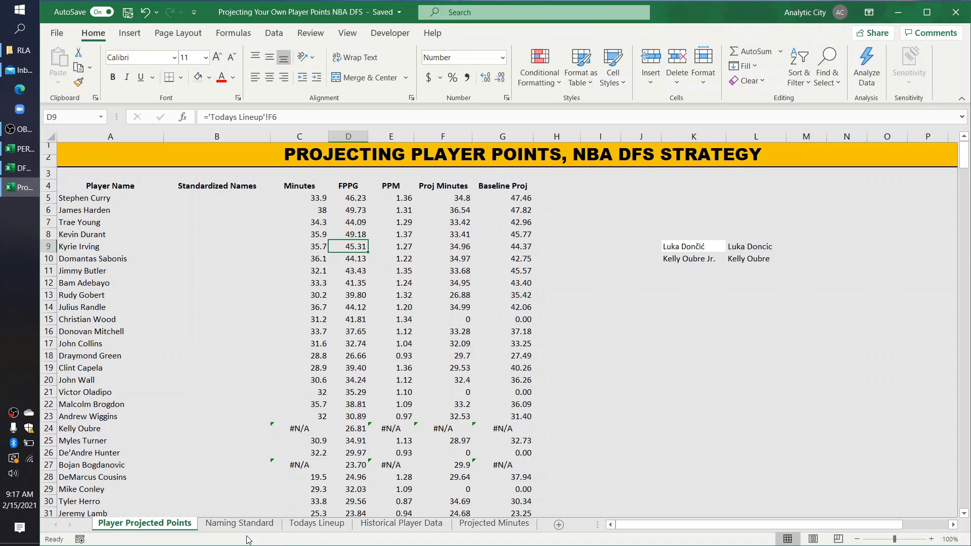
- Add the header "Standardized Names" in cell O1 of the Todays Lineup sheet, after the Tier column
click(331, 526)
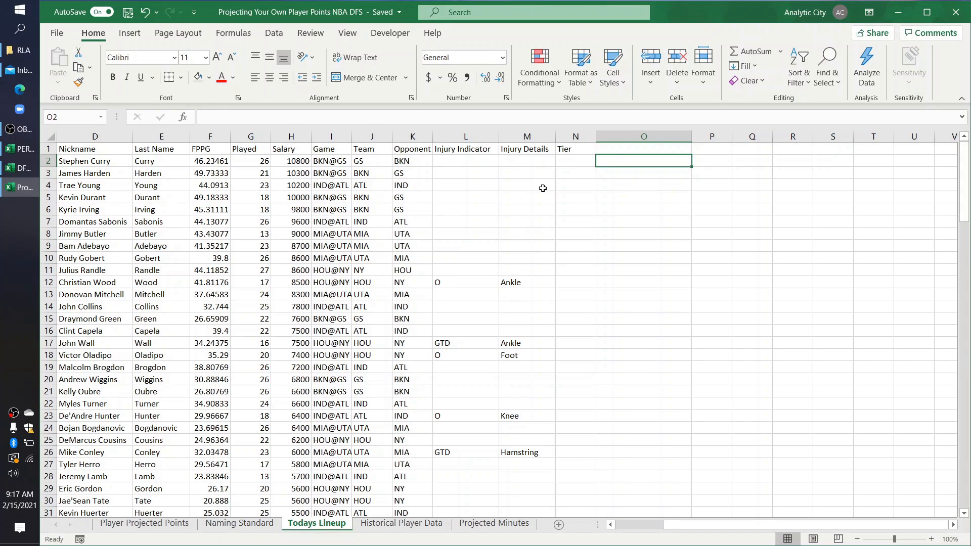
click(619, 148)
text(St)
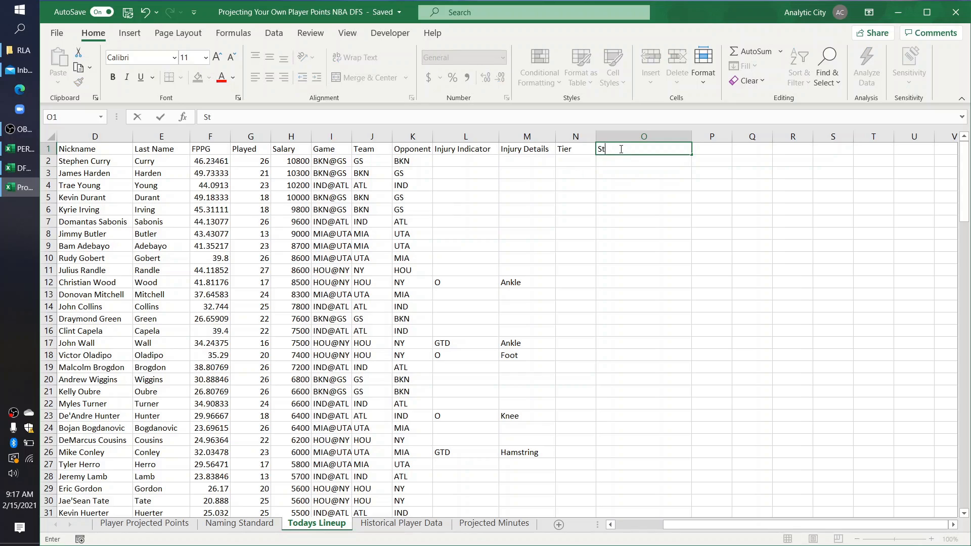
text(andardized Names)
key(Return)
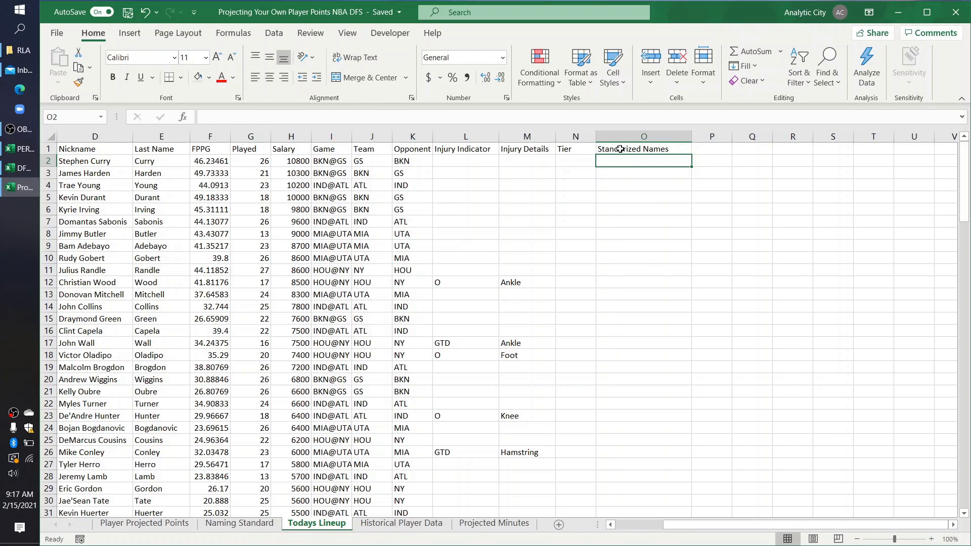
- Add the header "Standardized Names" in cell AE1 of the Historical Player Data sheet, after the PTS column
click(425, 524)
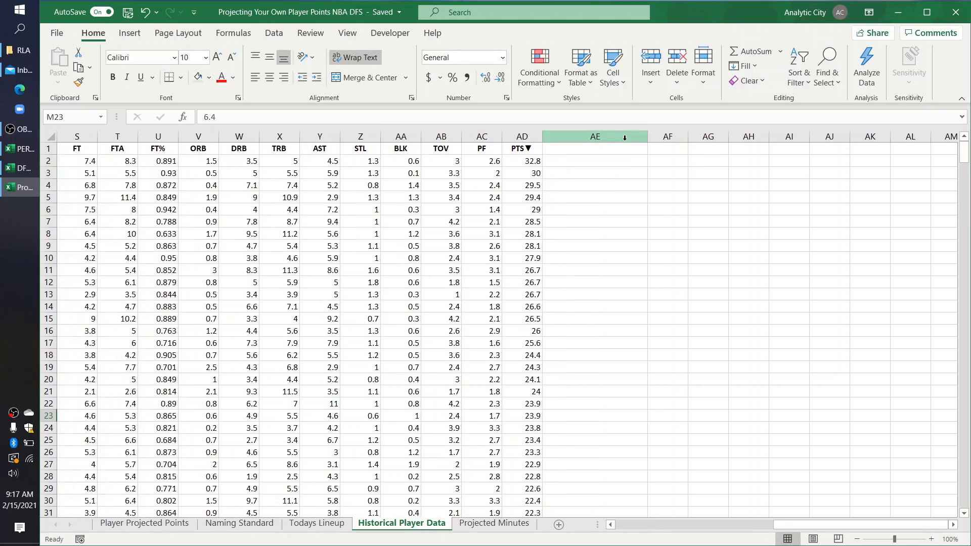
click(604, 148)
text(Standardized Names)
key(Return)
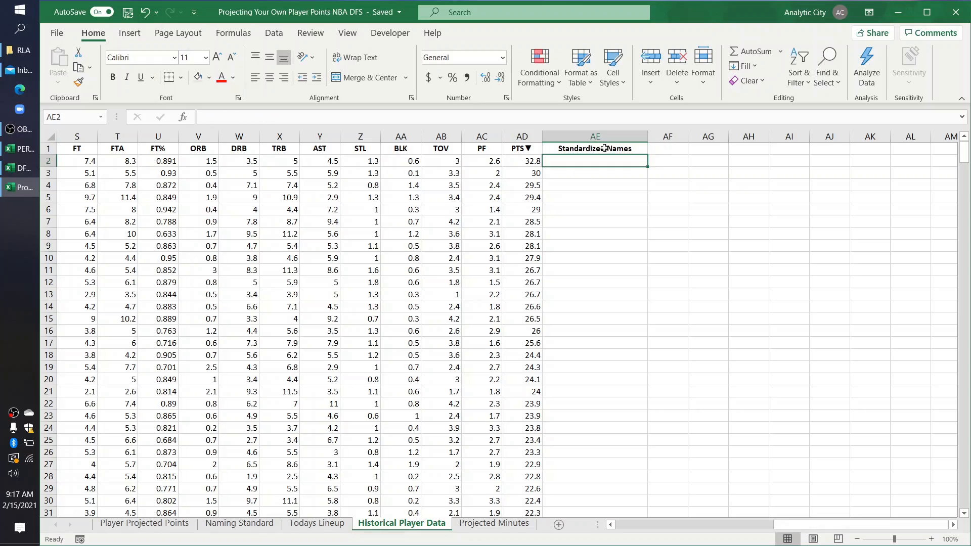
scroll(451, 252, left, 6)
scroll(451, 251, right, 8)
scroll(409, 245, left, 5)
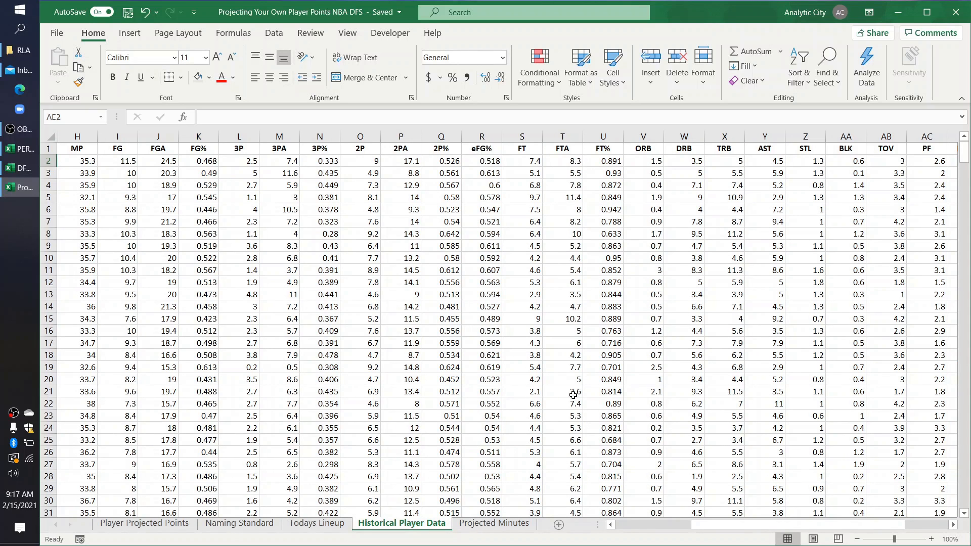
scroll(444, 217, right, 5)
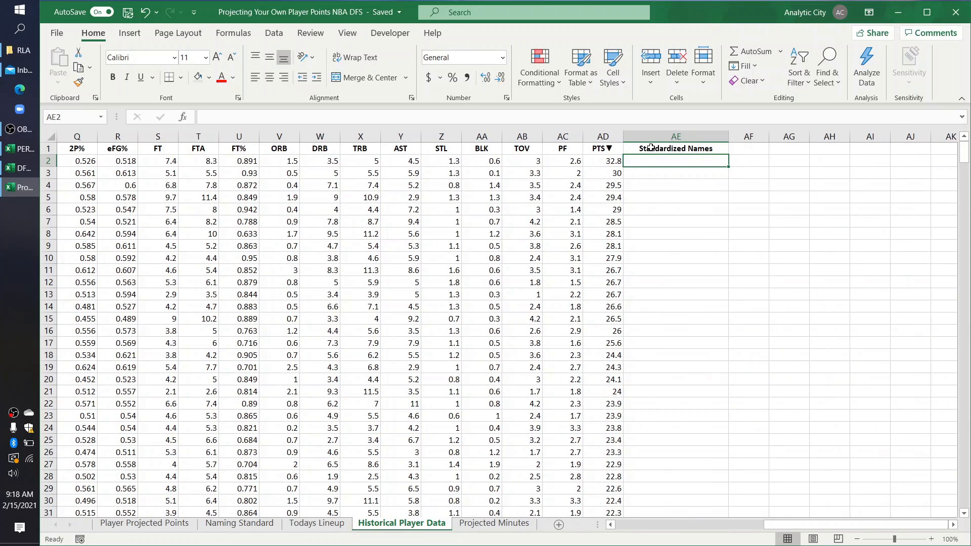
scroll(443, 171, left, 5)
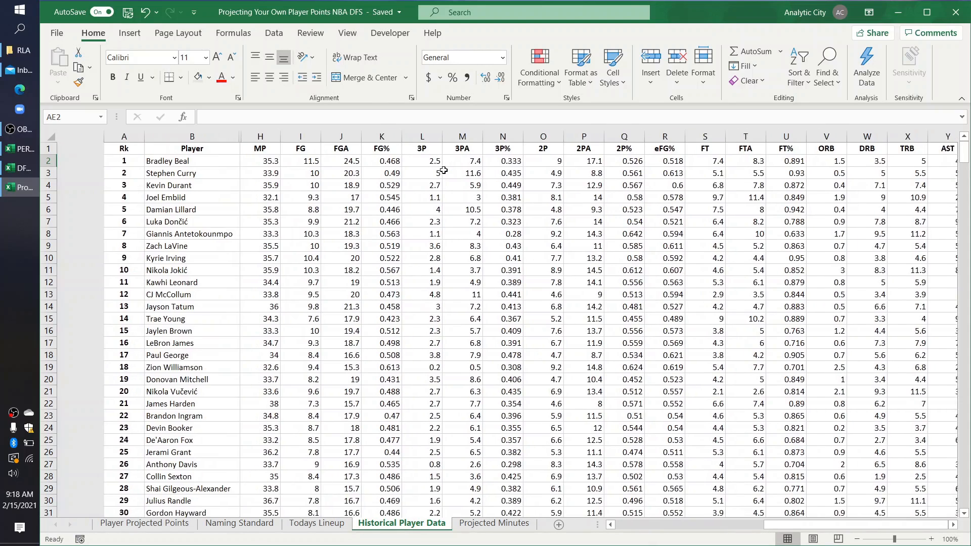
scroll(546, 330, right, 6)
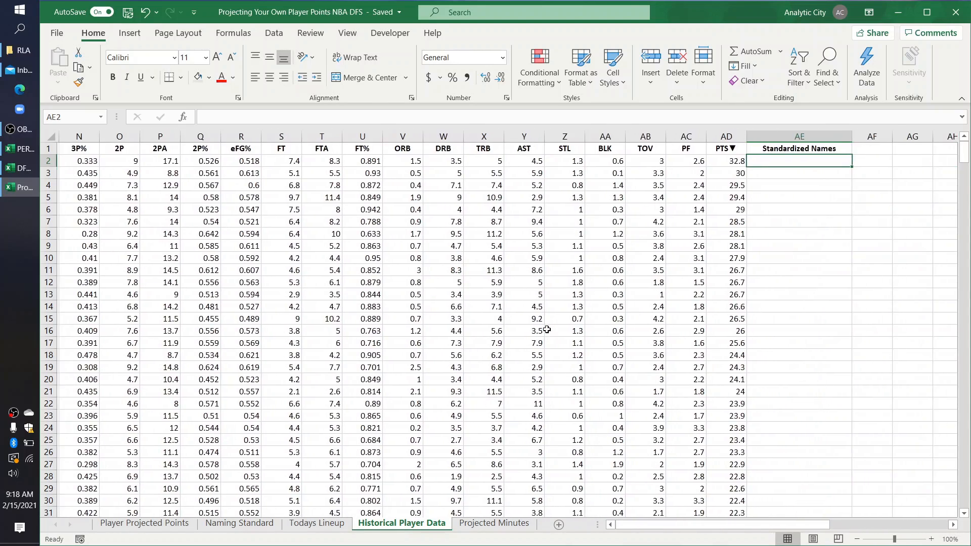
- Insert a blank column before the Player column on the Projected Minutes sheet and widen it to fit full names
click(475, 523)
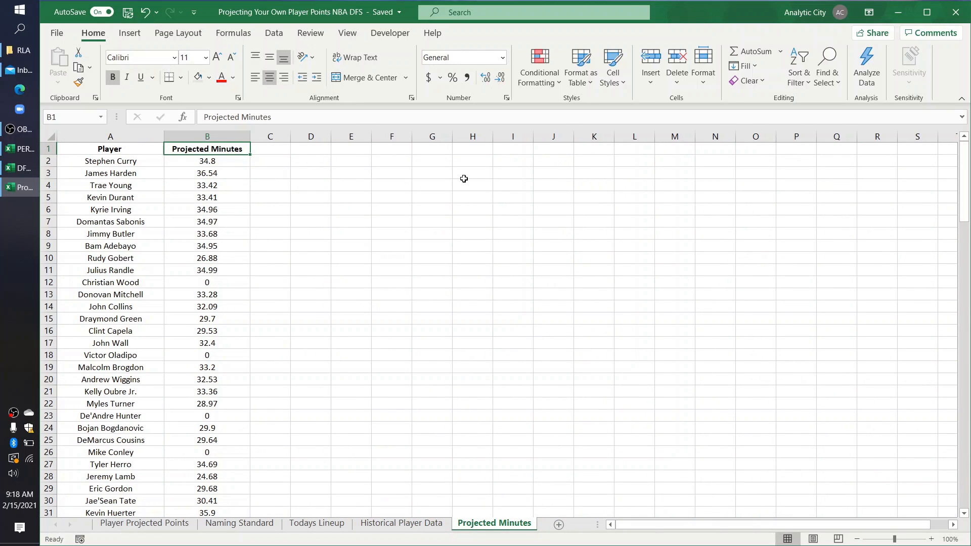
right_click(143, 137)
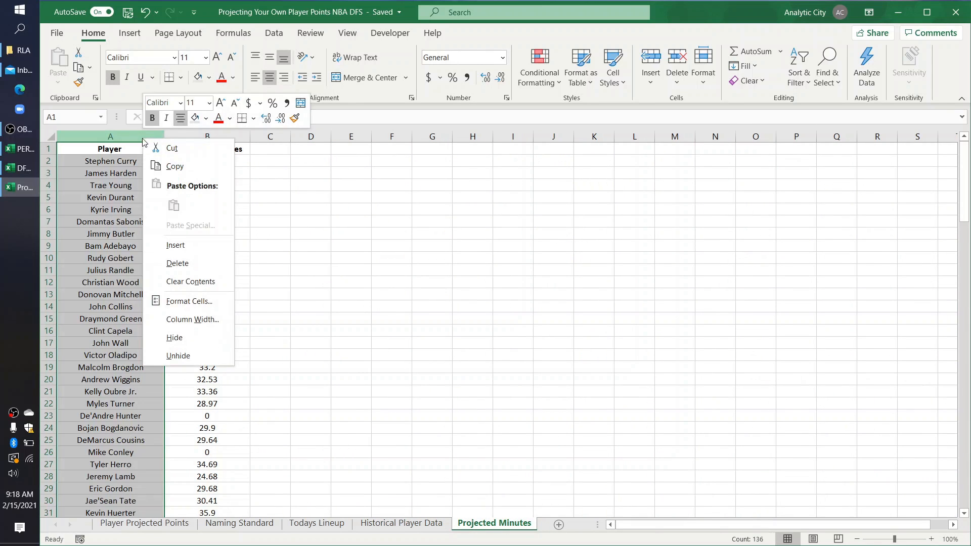
click(172, 244)
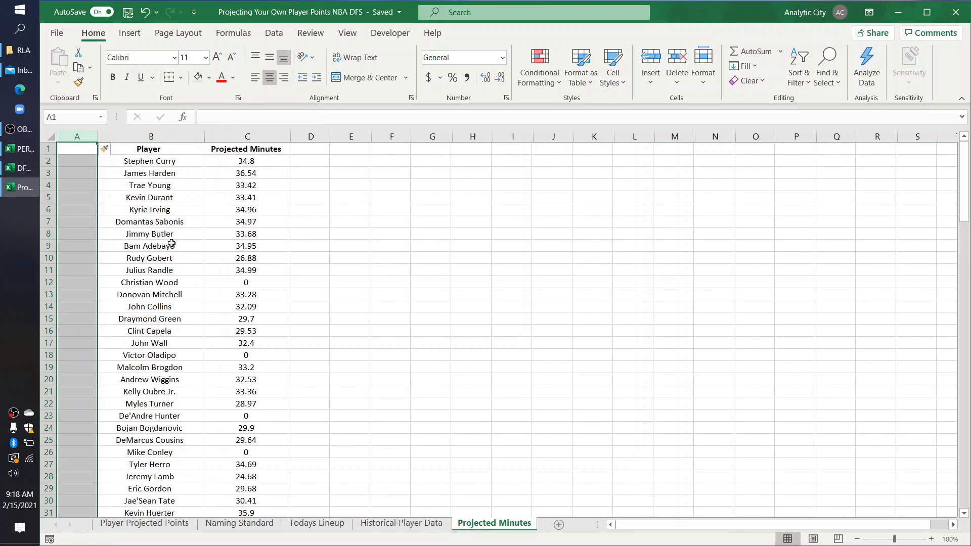
drag(96, 140, 181, 137)
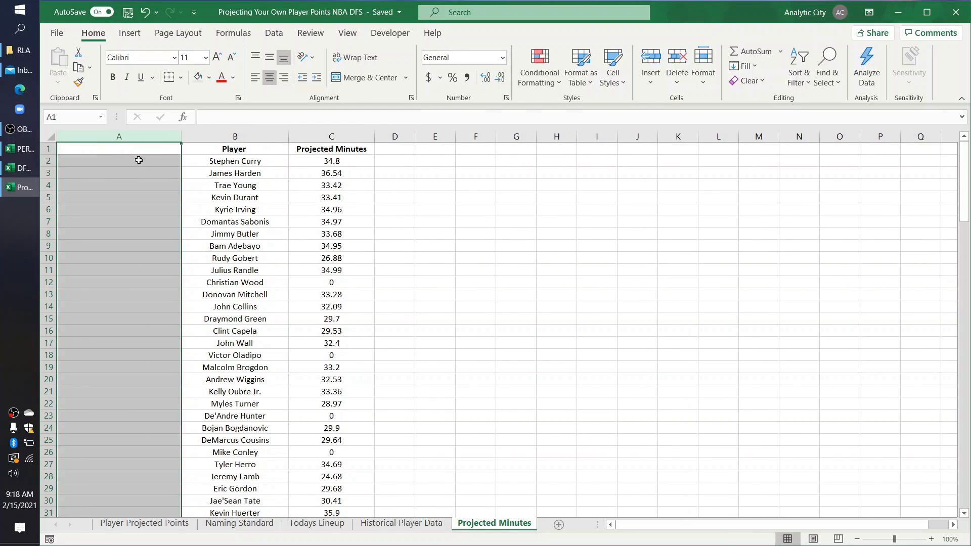
- Enter the header "Standardized Names" in cell A1 of the new column
click(131, 151)
text(Standa)
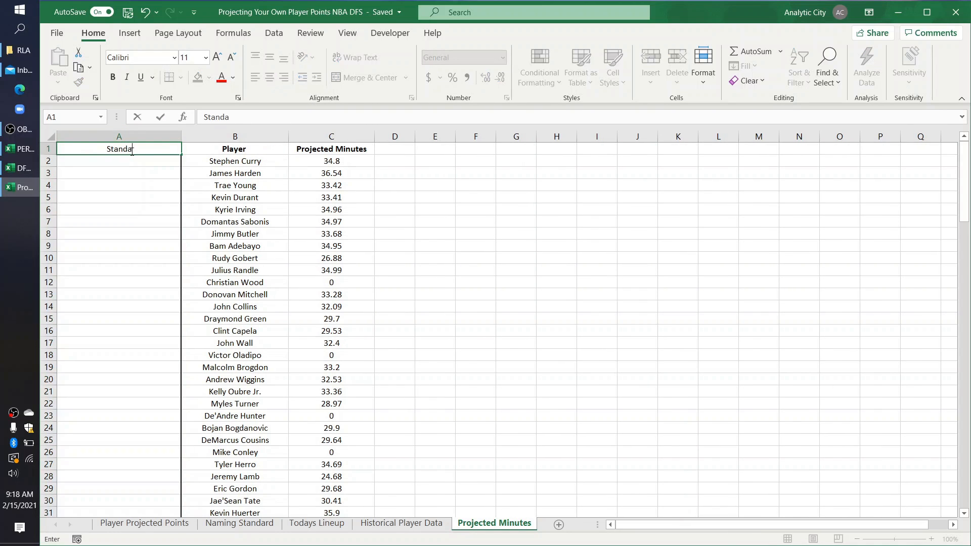
text(rdized Names)
click(339, 401)
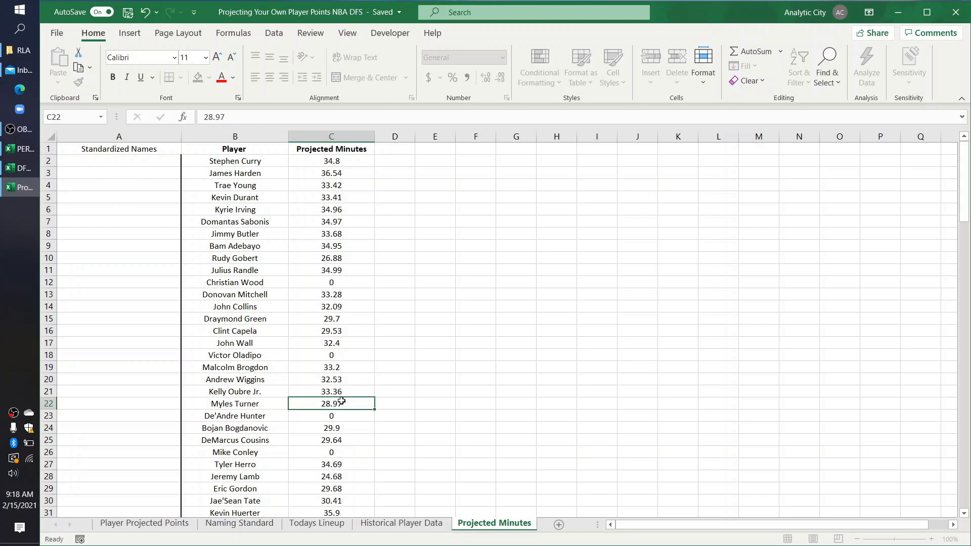
click(114, 526)
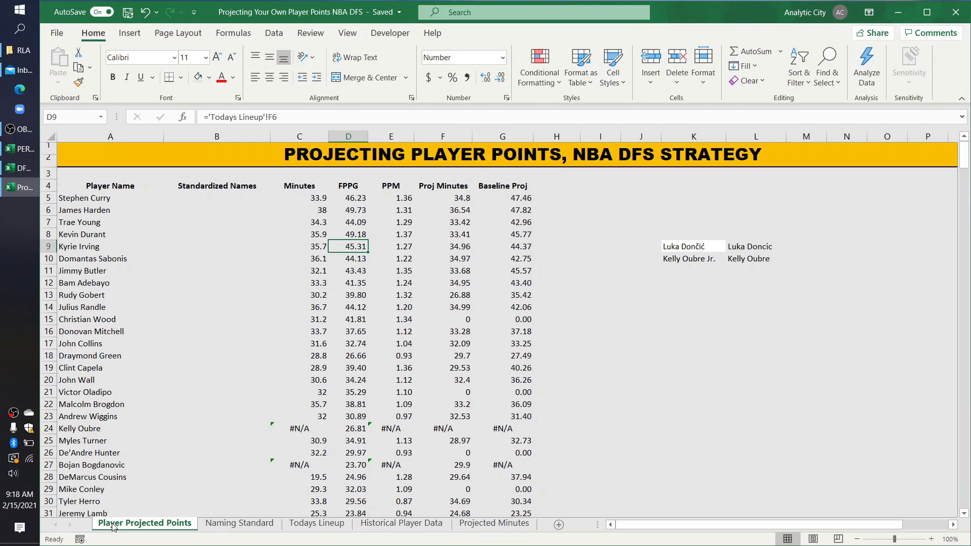
click(231, 225)
click(203, 201)
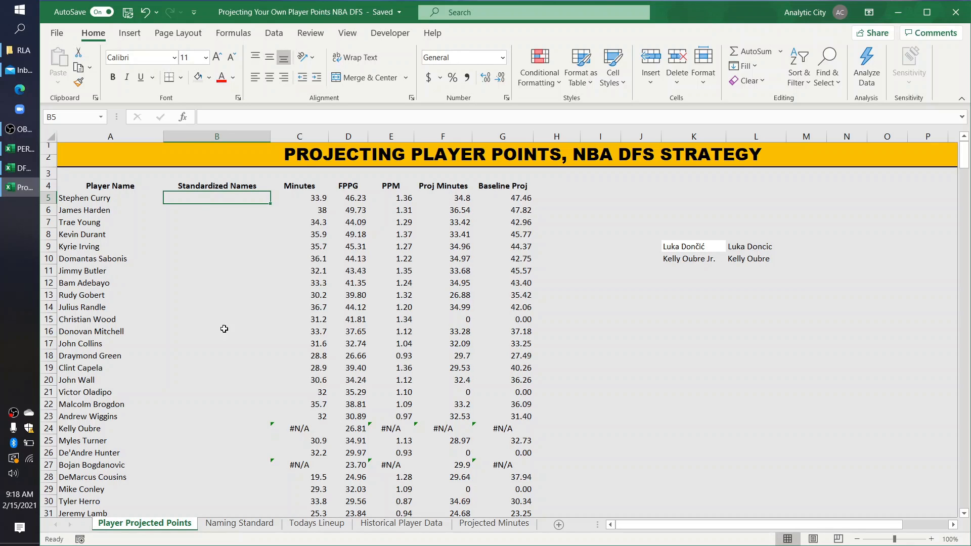
- Enter the headers "Input Names" in A1 and "Standarized Names" in B1 of the Naming Standard sheet
click(240, 525)
click(109, 151)
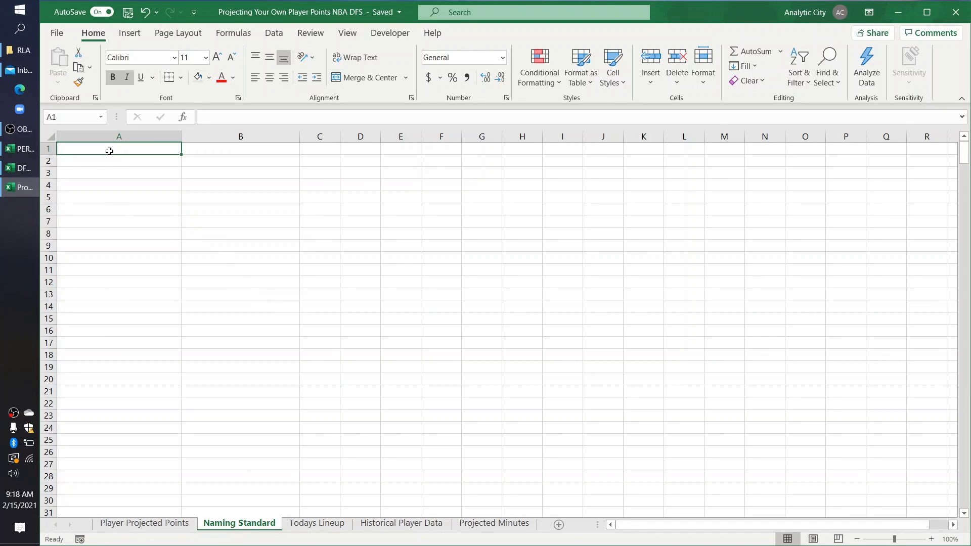
text(Input Names)
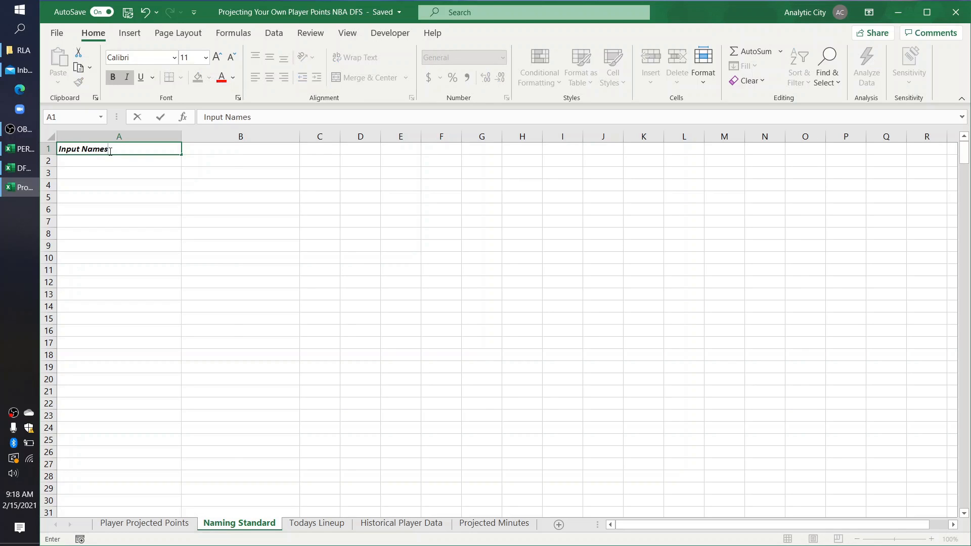
click(236, 151)
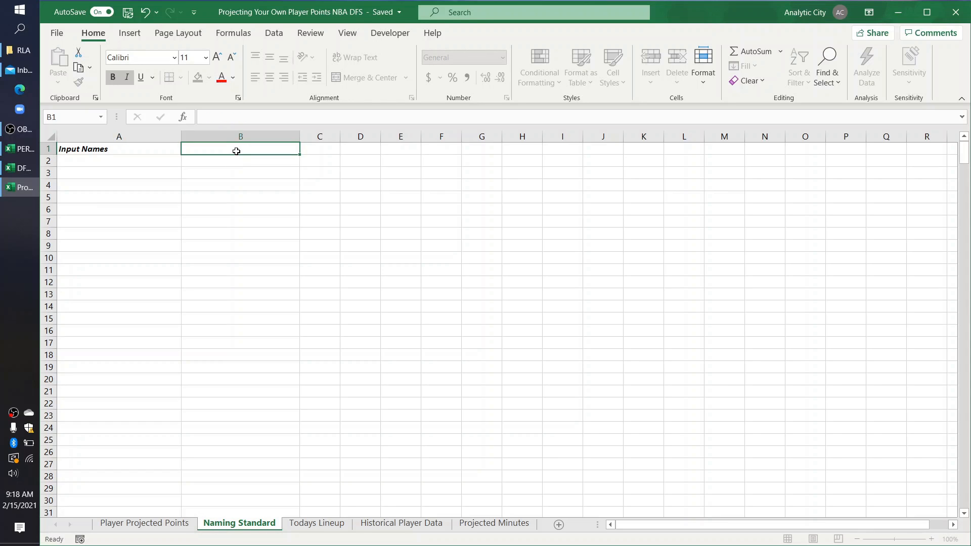
text(Standarized Names)
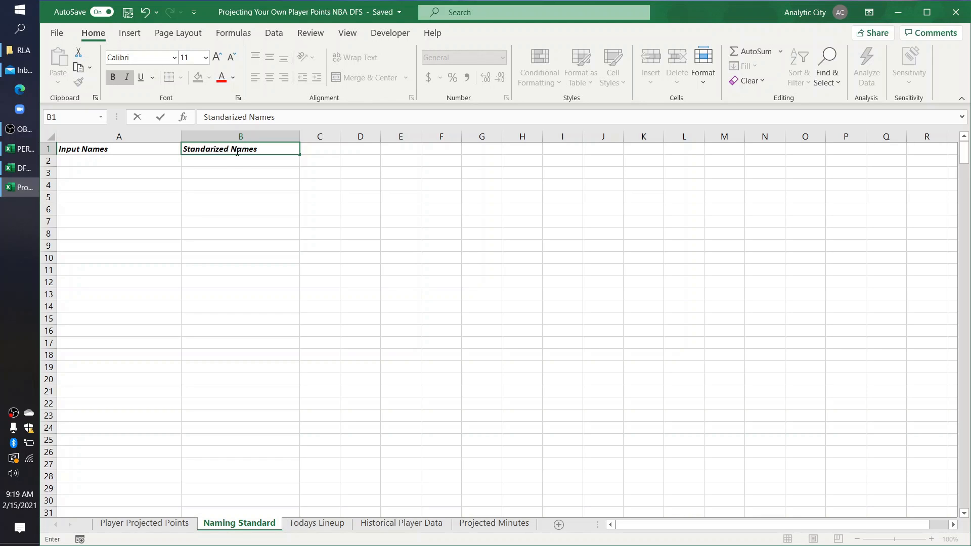
key(Return)
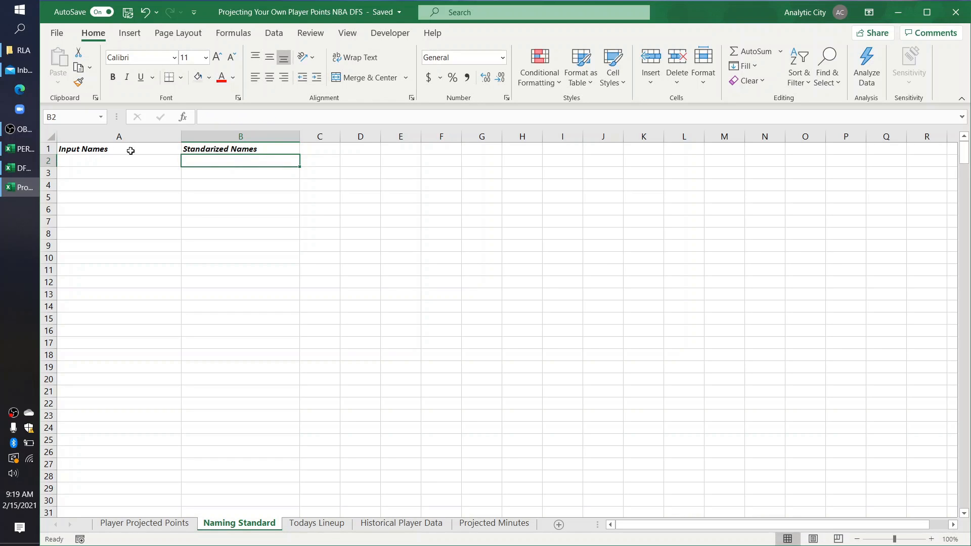
- Copy the accented name Luka Dončić from K9 of Player Projected Points into A2 of the Naming Standard sheet
click(107, 159)
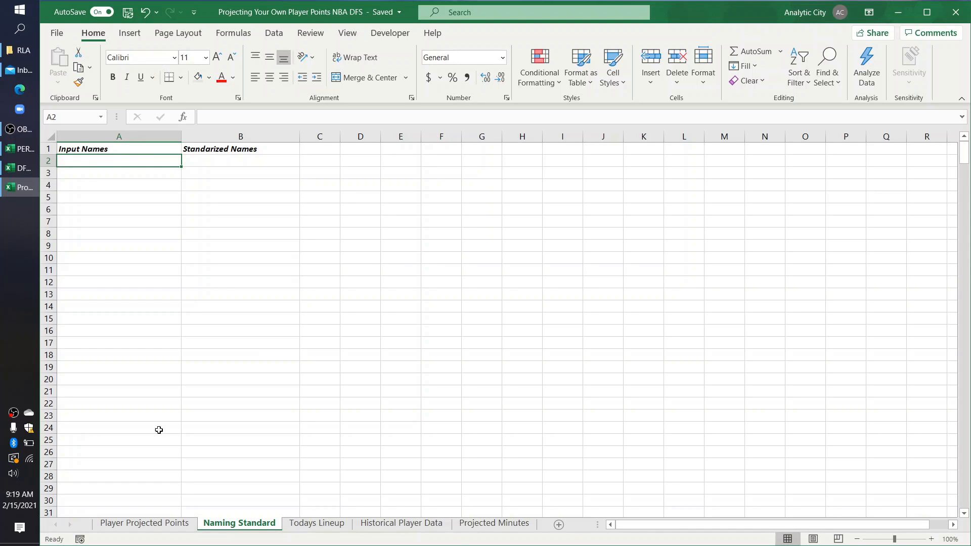
click(162, 522)
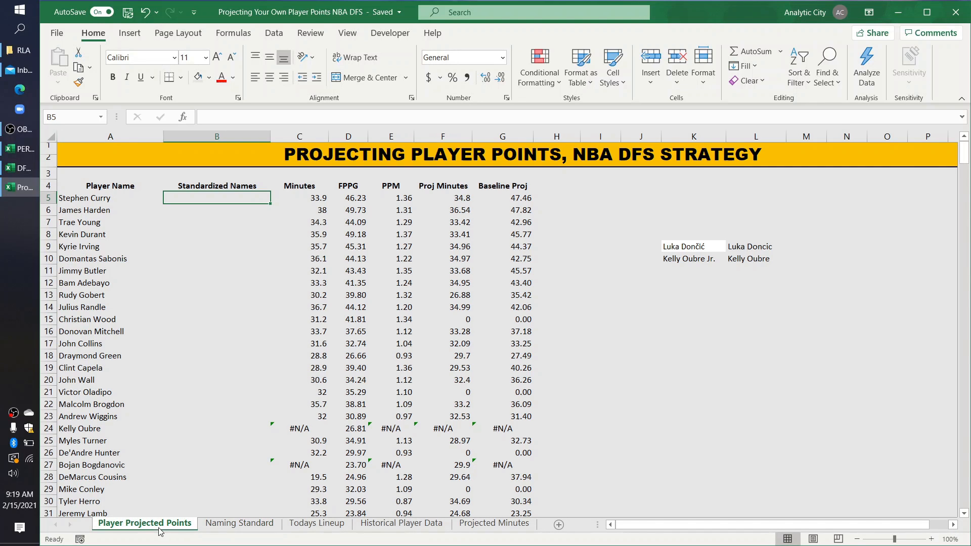
click(688, 244)
key(ctrl+c)
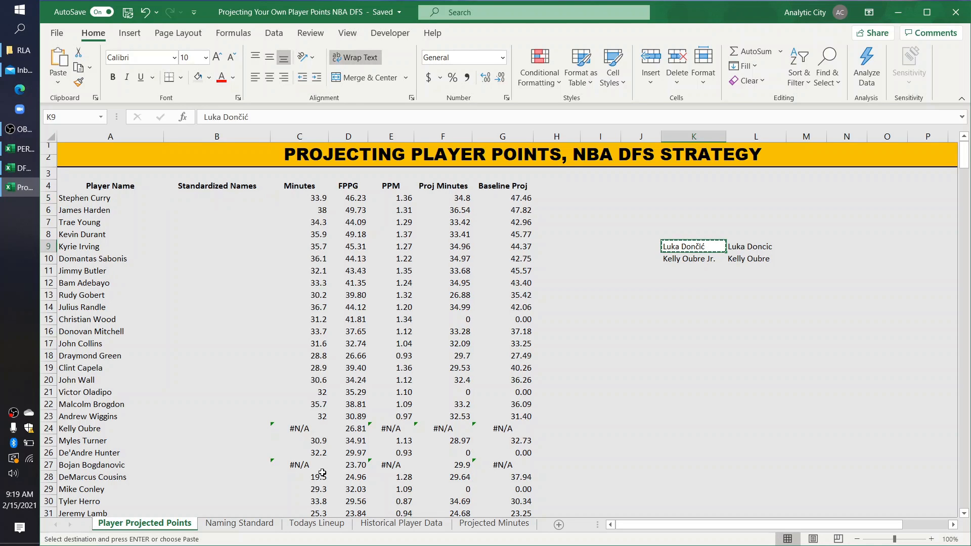
click(240, 525)
key(ctrl+v)
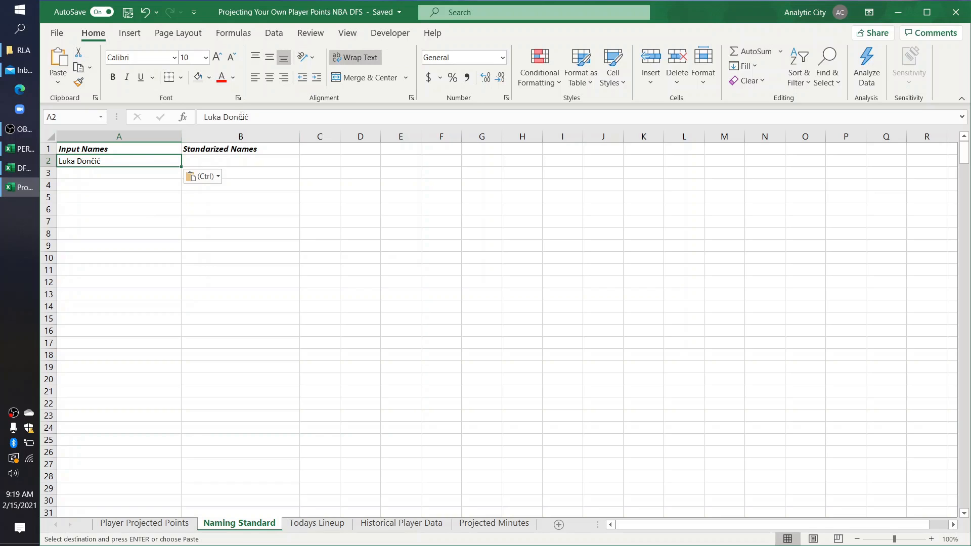
- Enter "Luka Doncic" without accents in B2 as the standardized name for Luka Dončić
click(225, 160)
text(L)
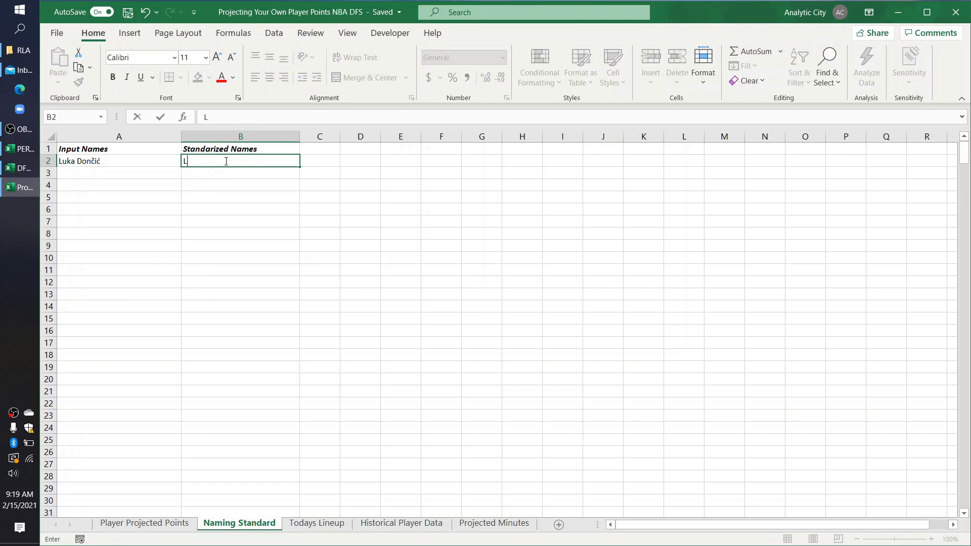
text(uka Doncic)
click(309, 219)
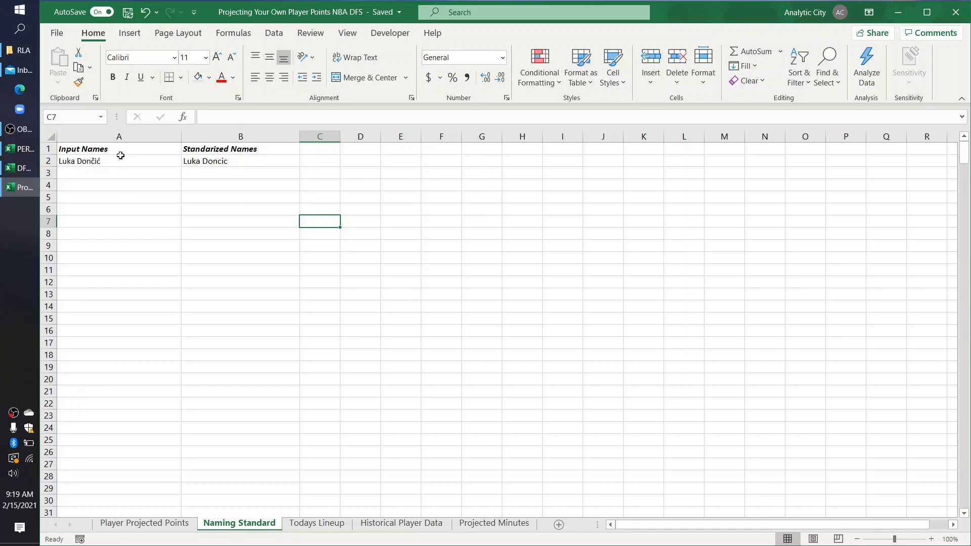
drag(119, 152, 130, 205)
click(222, 151)
drag(222, 151, 288, 237)
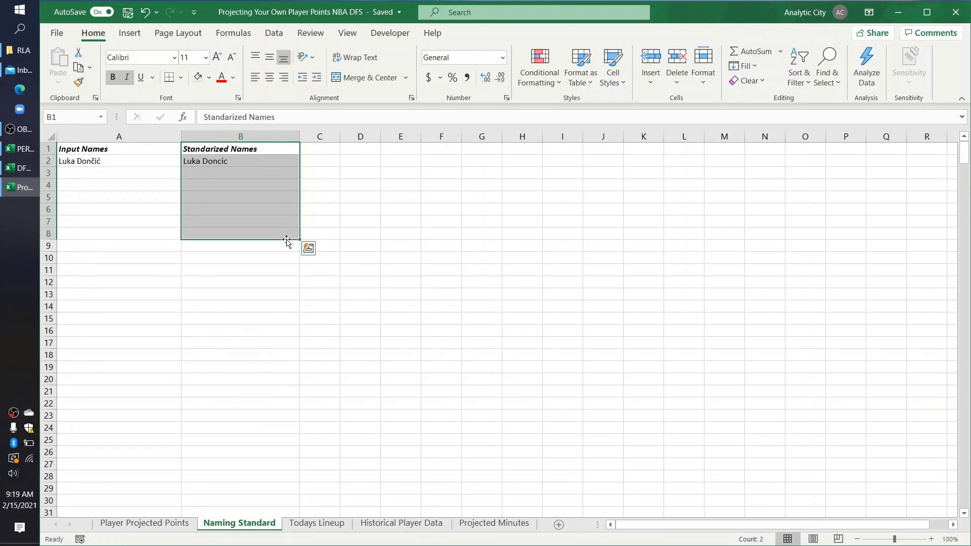
click(312, 195)
- Enter "Luka Doncic" in both A3 and B3 as an unaccented input name with its standardized name
click(134, 184)
click(117, 172)
text(Luka Doncic)
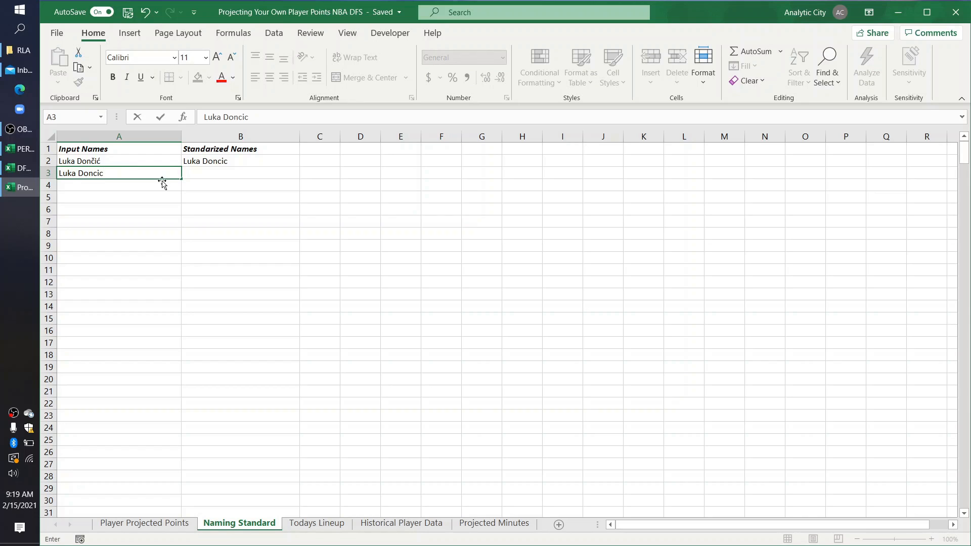
click(221, 173)
click(122, 176)
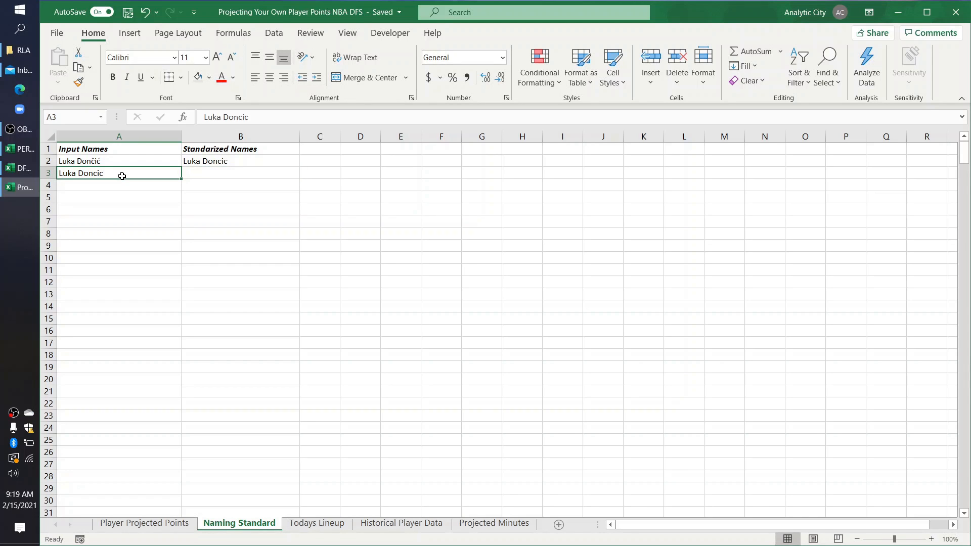
click(208, 176)
text(Luka Doncic)
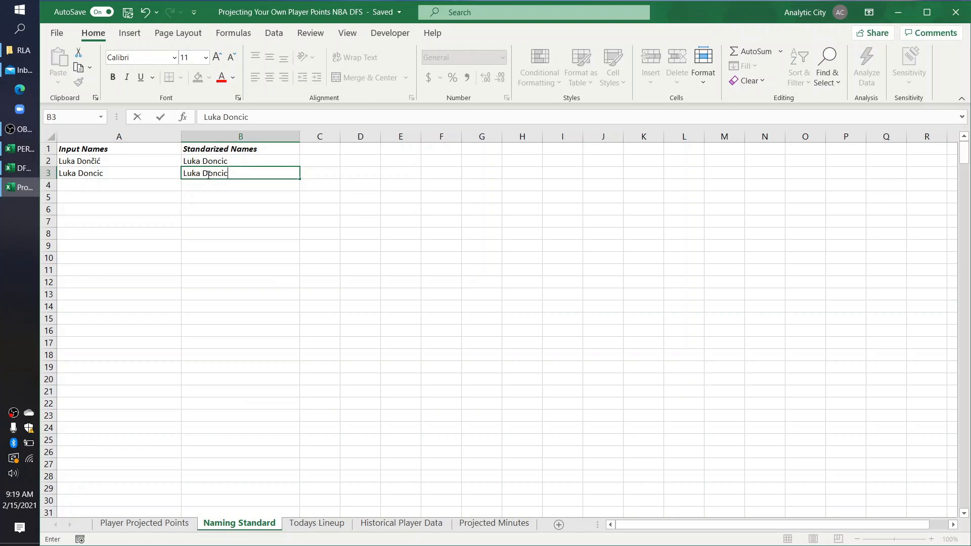
click(131, 185)
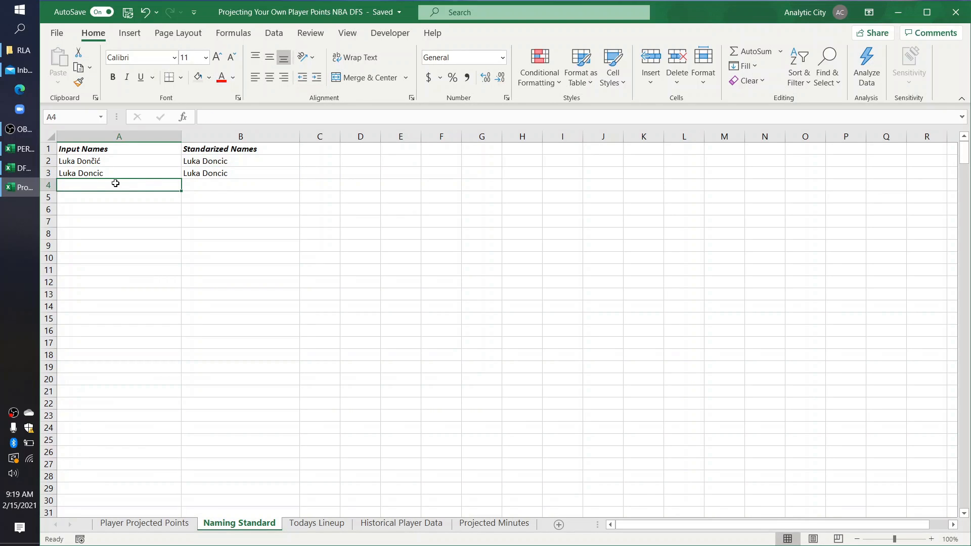
mouse_move(113, 159)
mouse_down()
mouse_move(108, 221)
mouse_move(114, 172)
mouse_up()
drag(201, 161, 204, 175)
click(246, 161)
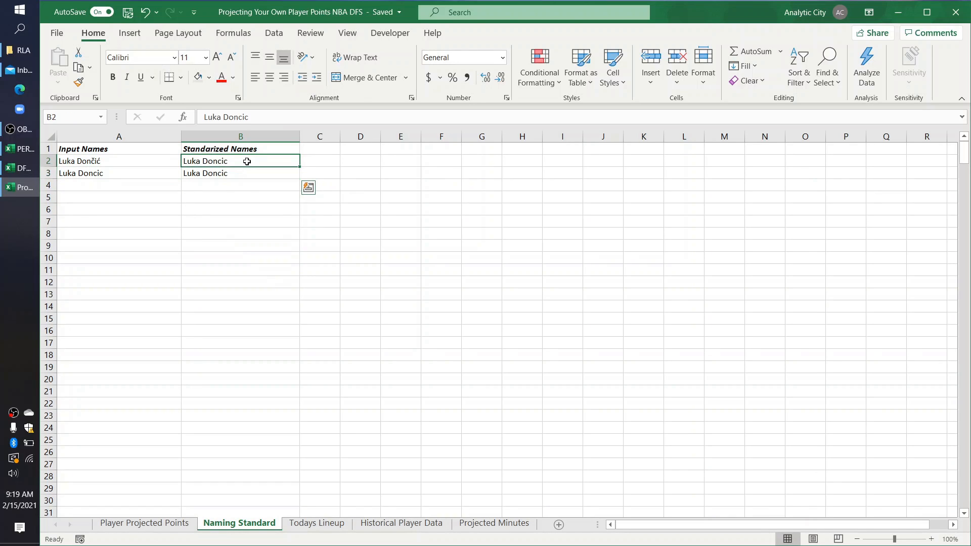
drag(246, 161, 245, 172)
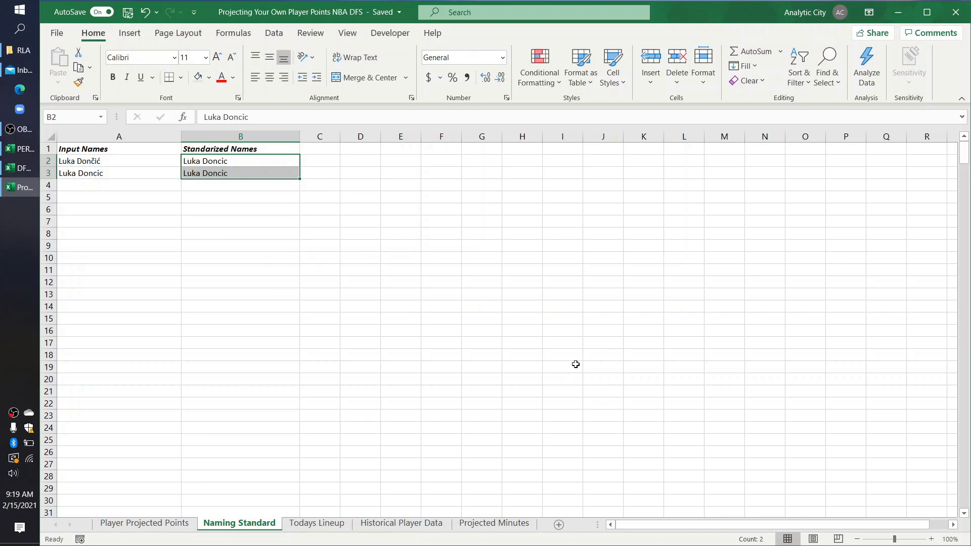
- Clear all contents and formatting from the sample entries in A2:B3 of the Naming Standard sheet
drag(110, 161, 193, 179)
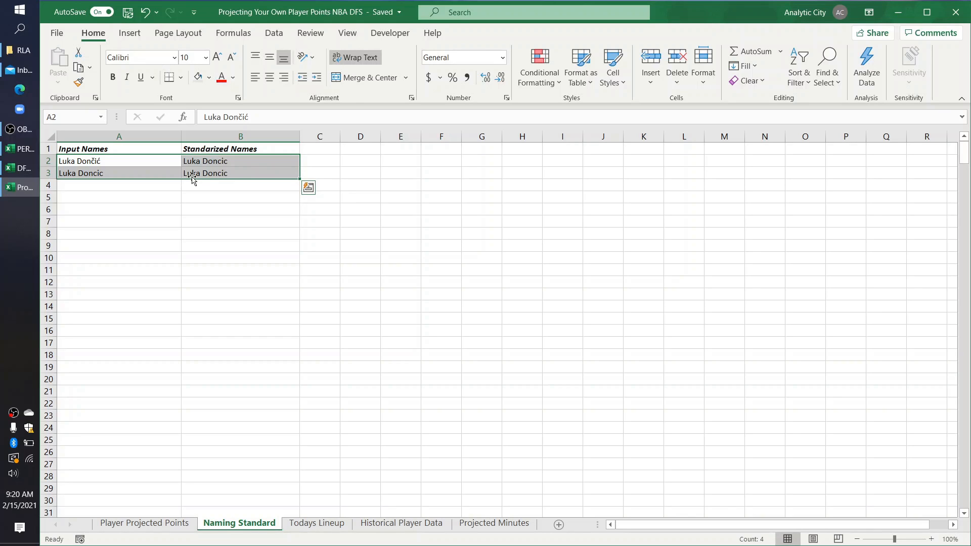
click(746, 81)
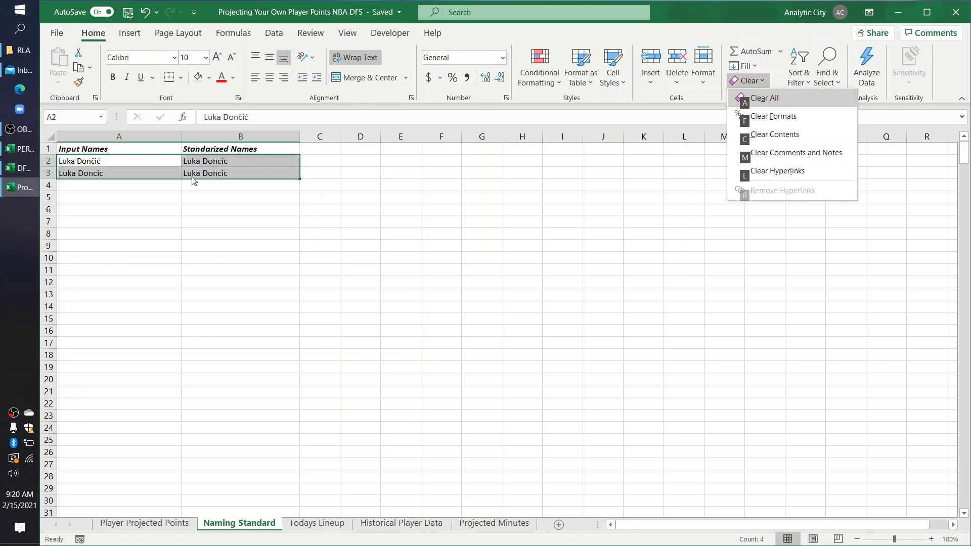
click(768, 99)
click(479, 268)
drag(91, 159, 117, 173)
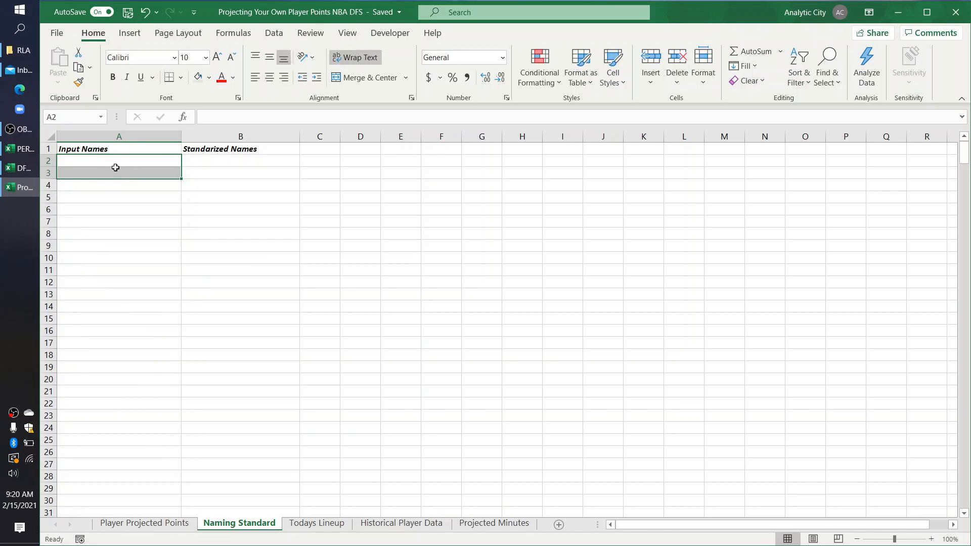
click(115, 168)
click(122, 159)
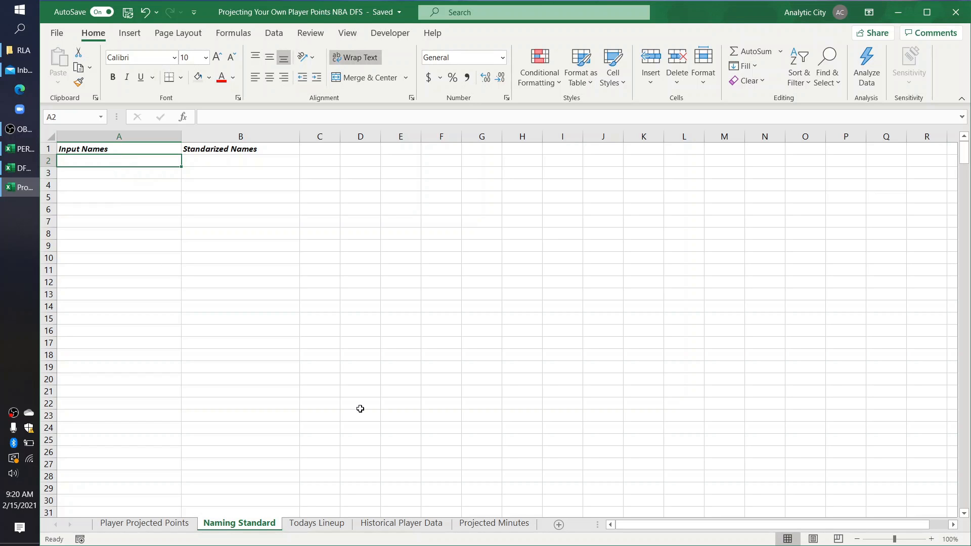
click(317, 522)
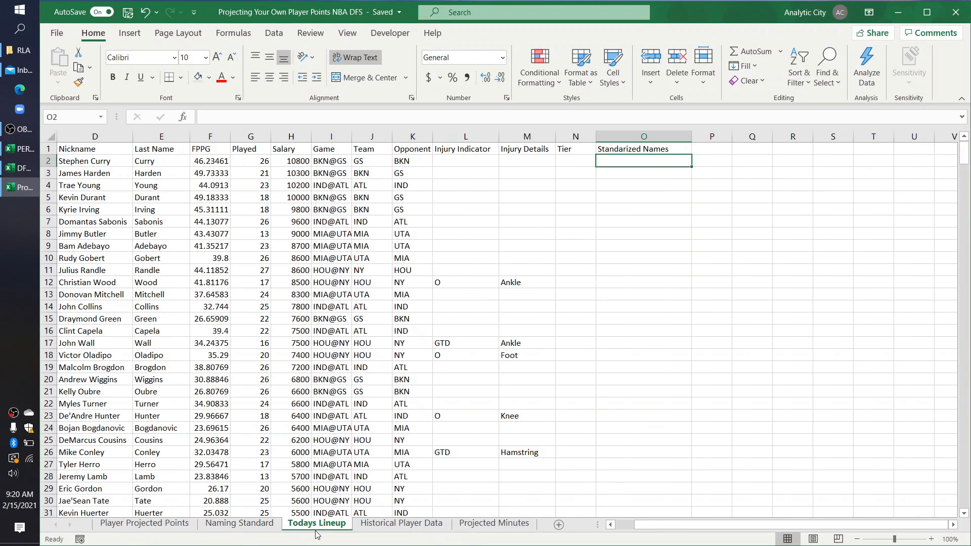
scroll(208, 400, down, 3)
scroll(208, 399, up, 3)
drag(93, 161, 106, 268)
click(106, 268)
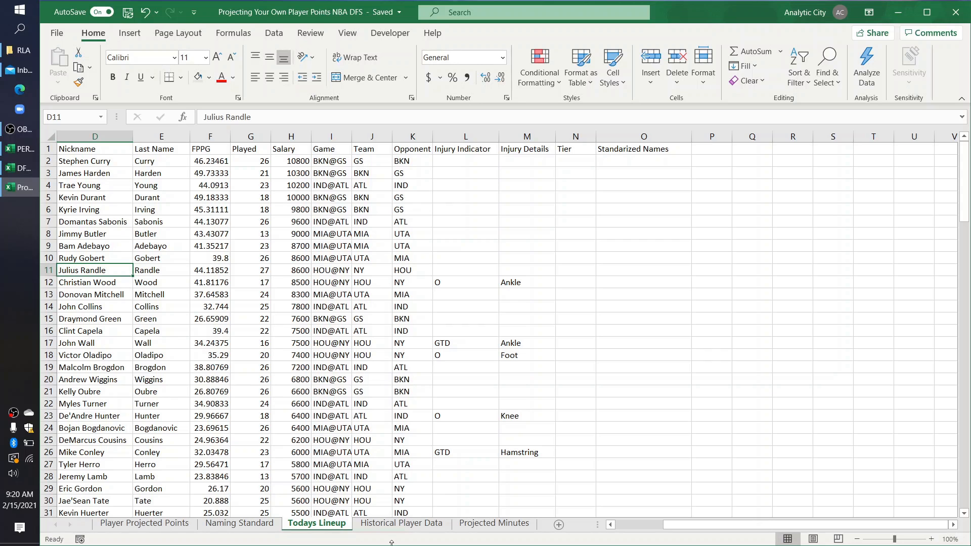
- Copy the full Player list, from B2 down, in Historical Player Data into Naming Standard starting at A2
click(393, 524)
scroll(182, 293, left, 5)
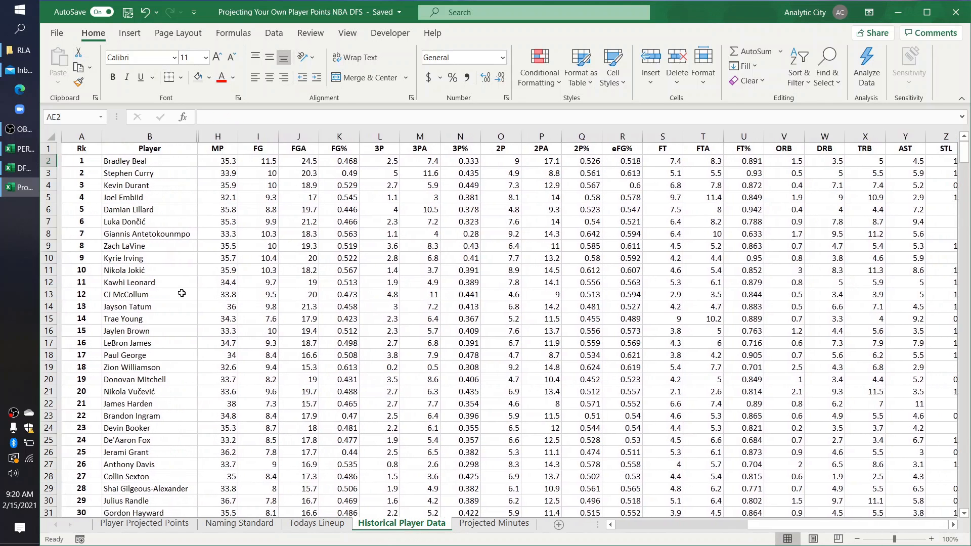
click(120, 162)
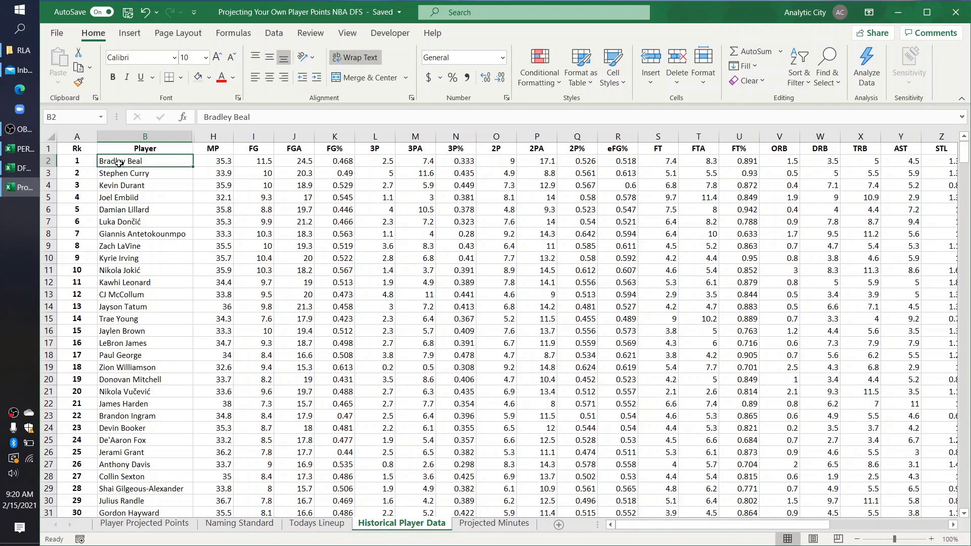
key(ctrl+shift+Down)
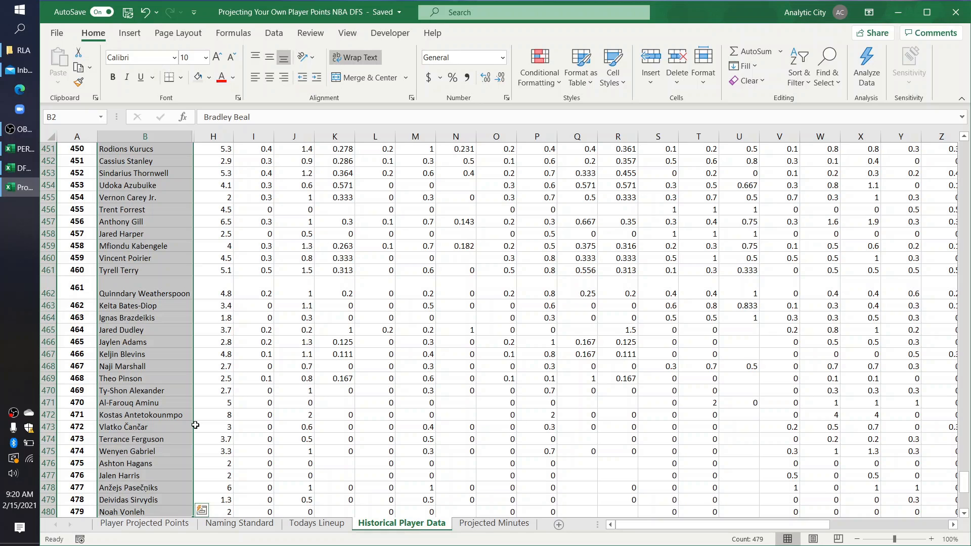
key(ctrl+c)
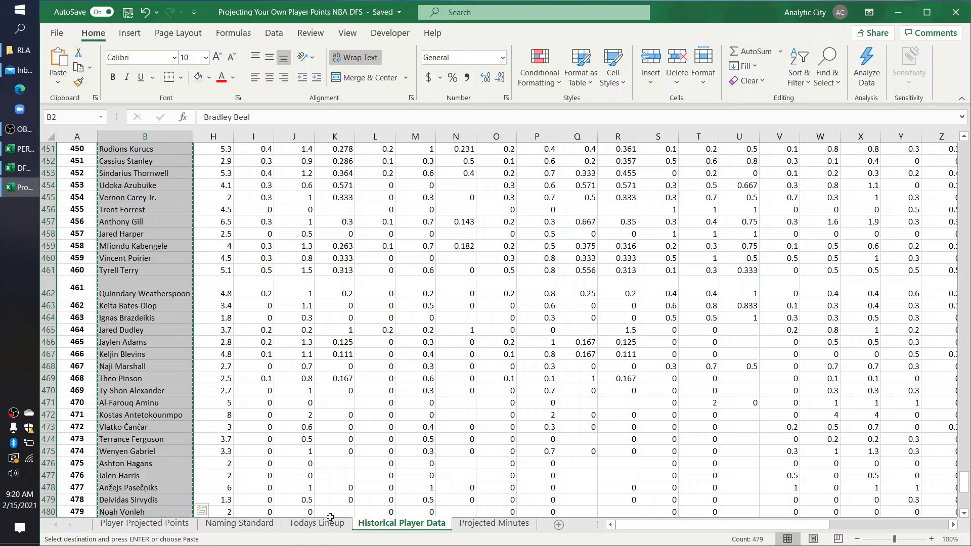
click(309, 523)
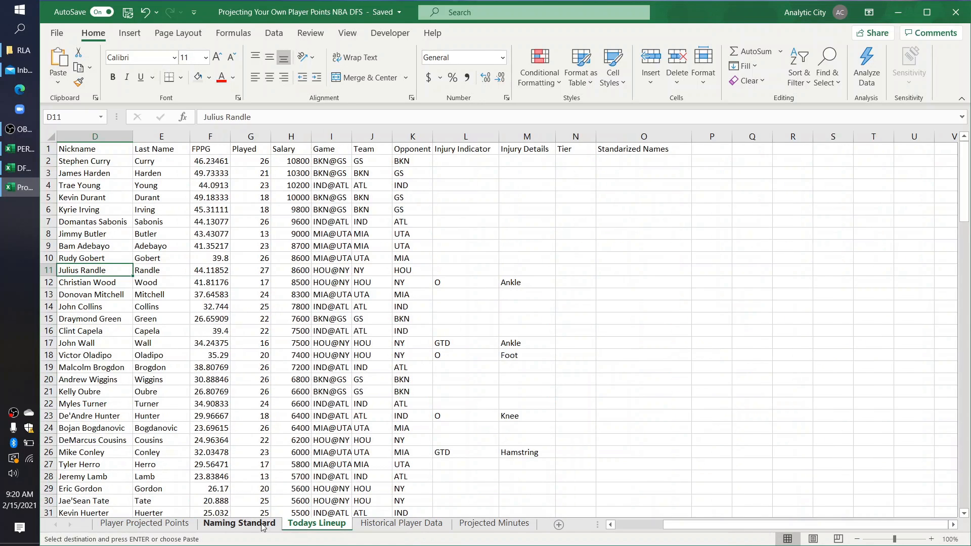
click(239, 523)
key(ctrl+v)
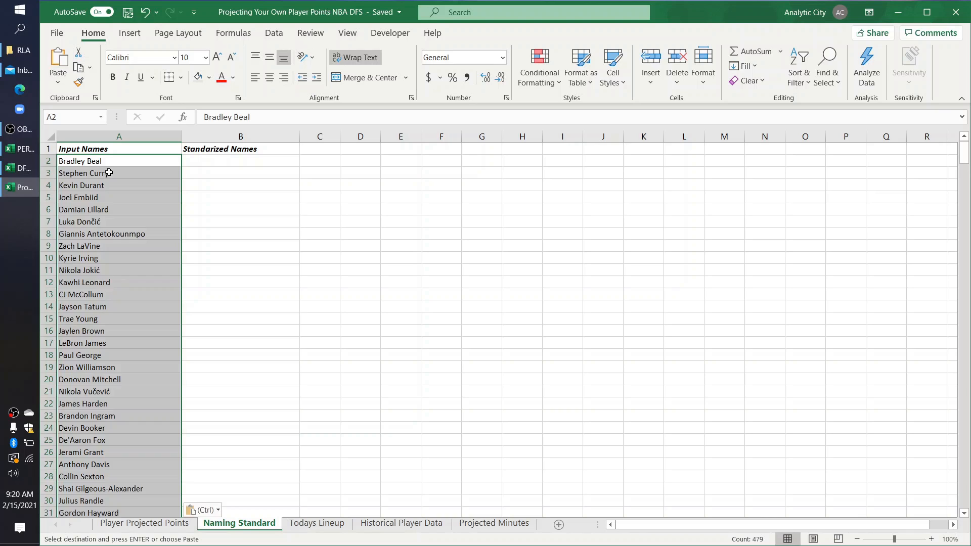
click(123, 224)
- Copy all the input names from A2 down in Naming Standard into a new sheet starting at A1
click(106, 165)
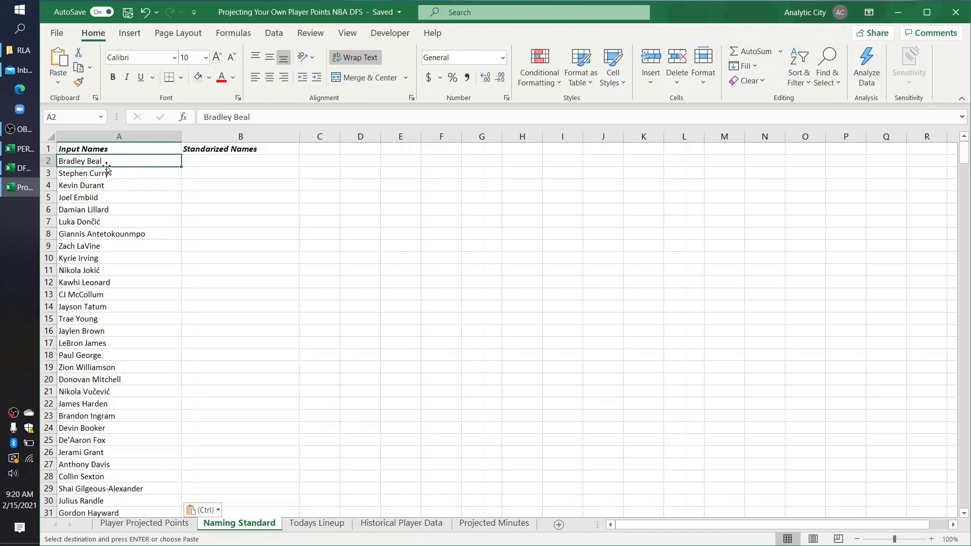
key(ctrl+shift+Down)
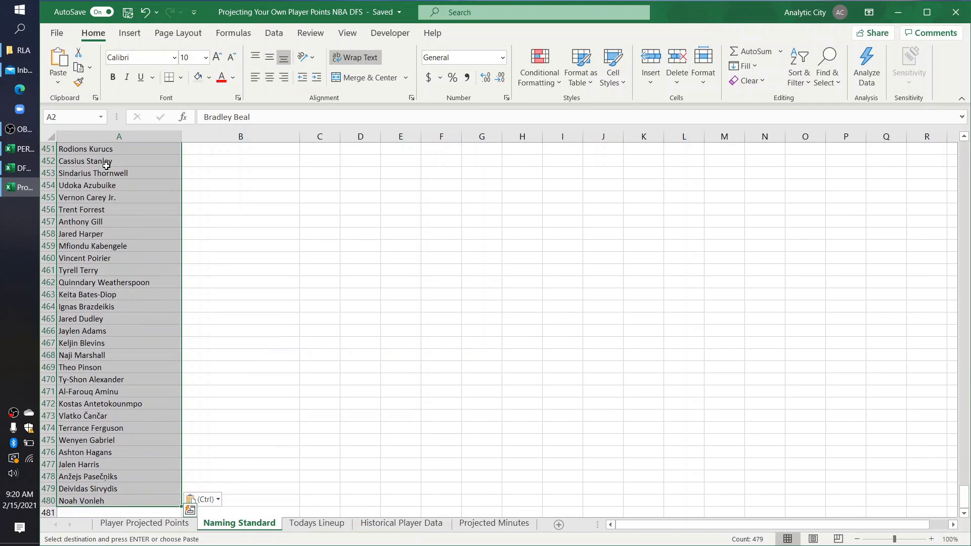
key(ctrl+c)
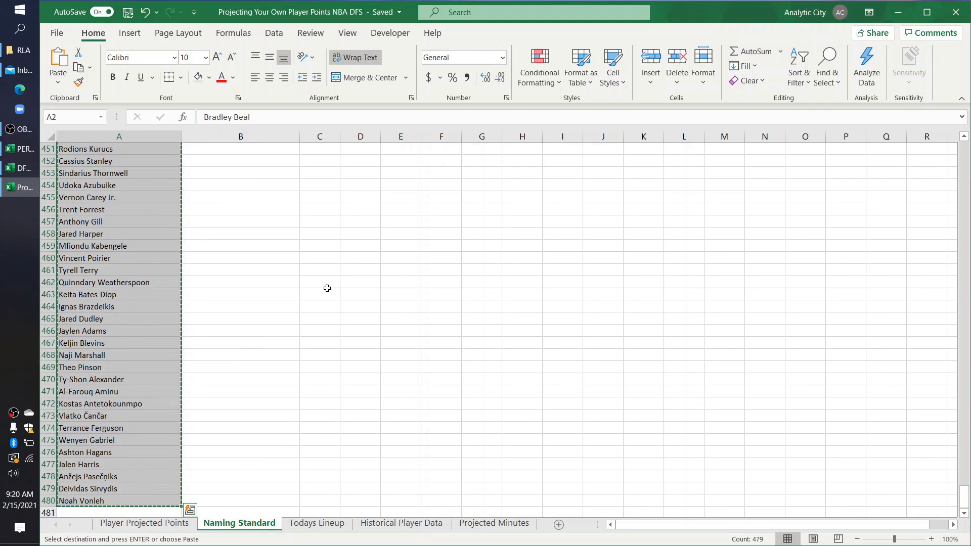
click(558, 524)
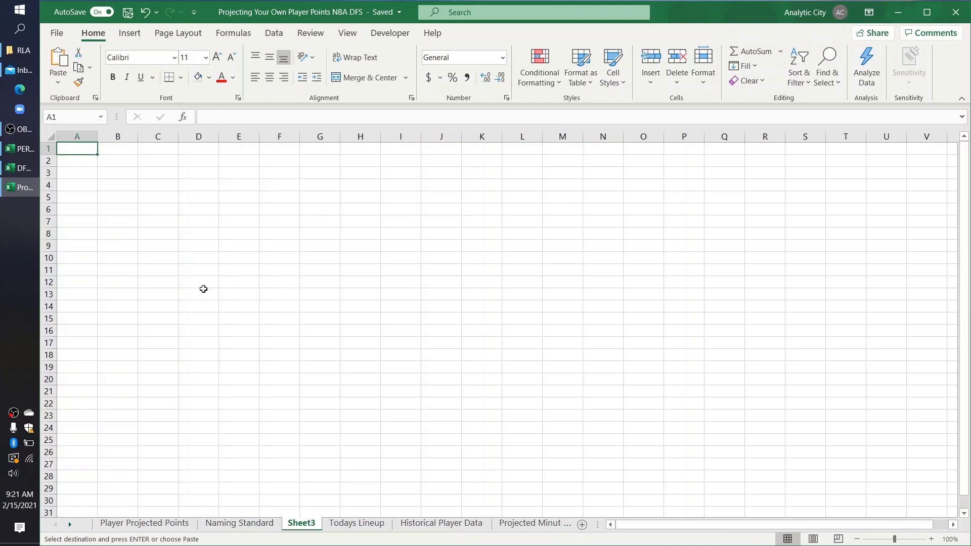
key(ctrl+v)
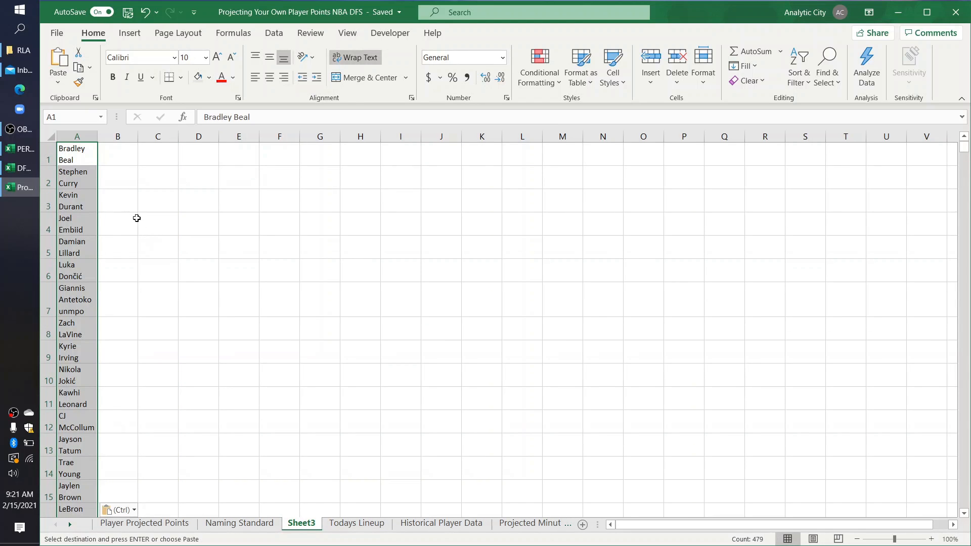
click(137, 331)
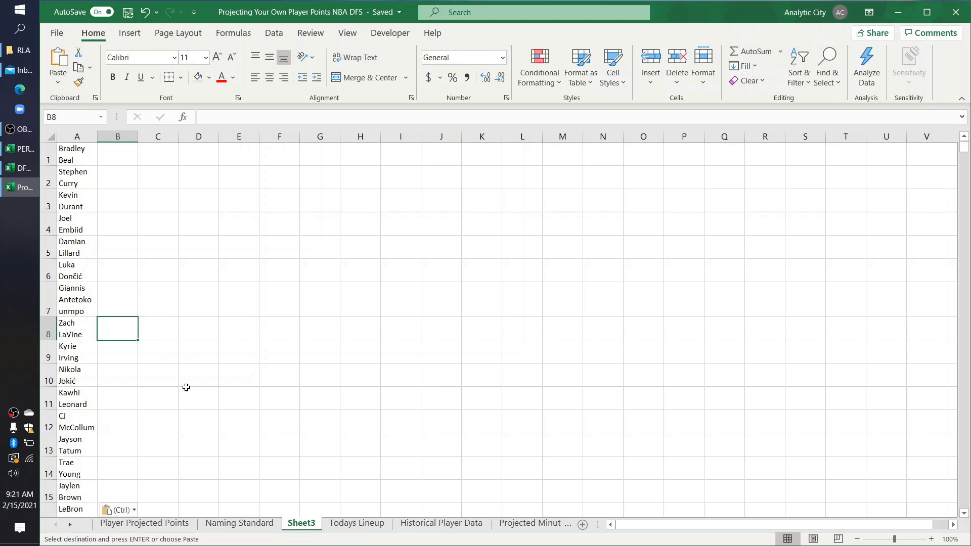
- Open Find and Replace in replace mode and empty both the search text and the replacement text
key(ctrl+f)
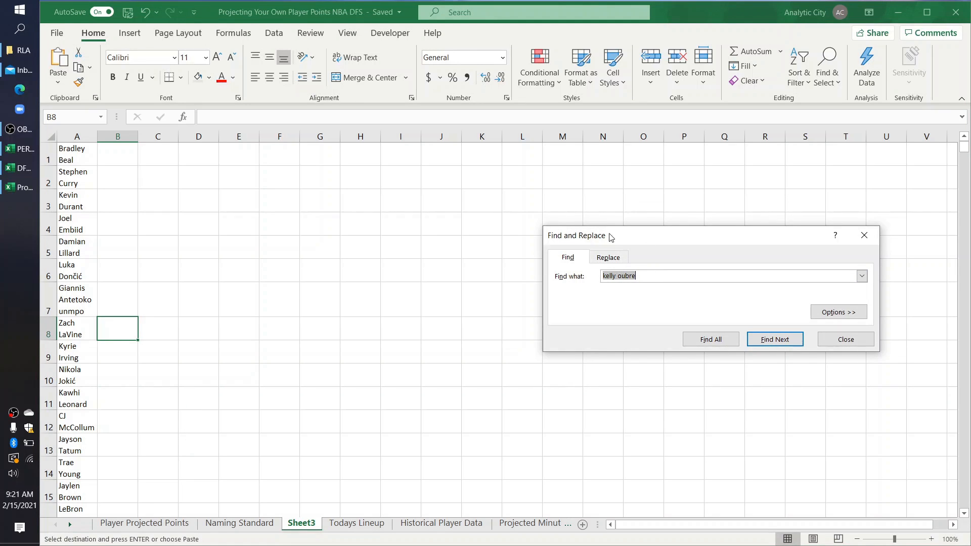
drag(615, 238, 345, 170)
click(337, 190)
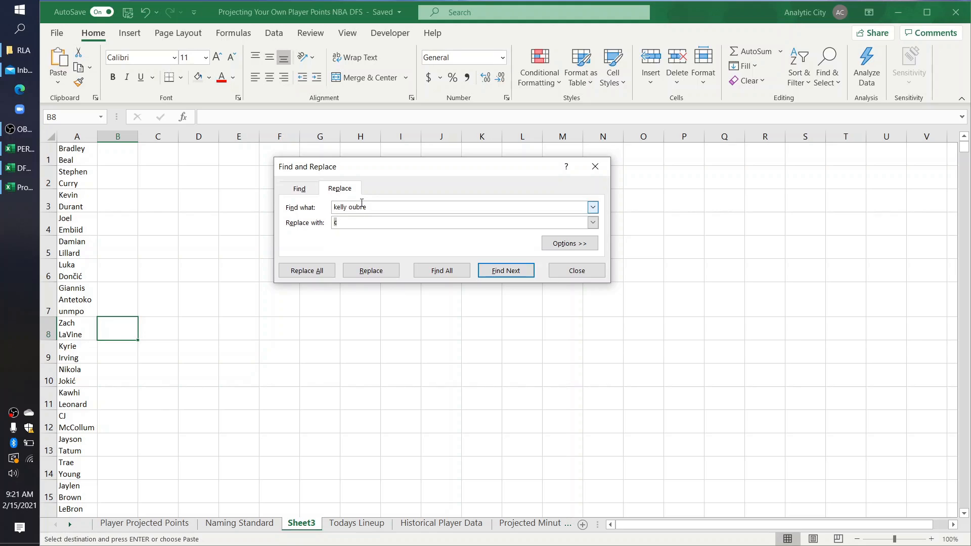
key(BackSpace)
key(BackSpace)
key(BackSpace)
key(BackSpace)
key(BackSpace)
click(336, 220)
- Replace every "ć" with "c" in the names on Sheet3, copying the accented character from Nikola Jokić in A10
click(86, 374)
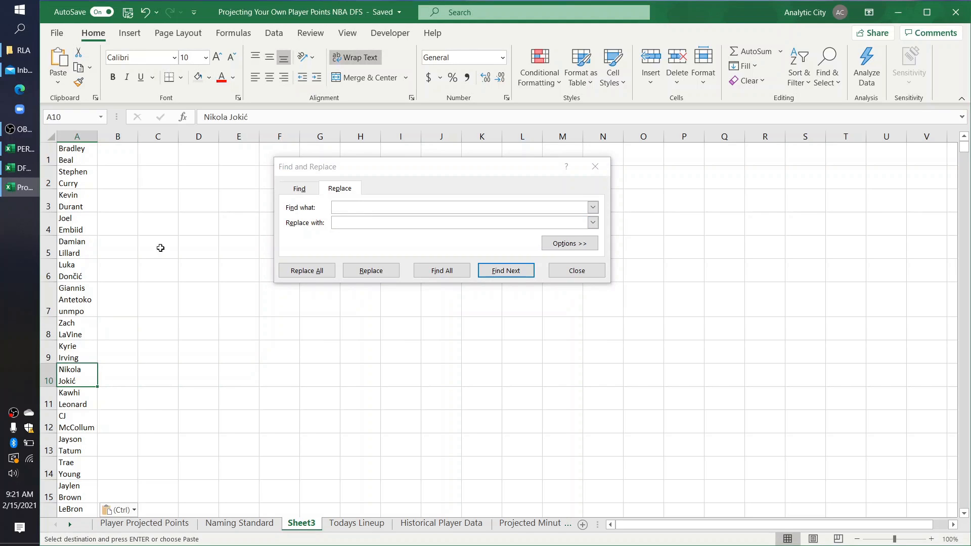
click(257, 117)
drag(248, 118, 244, 117)
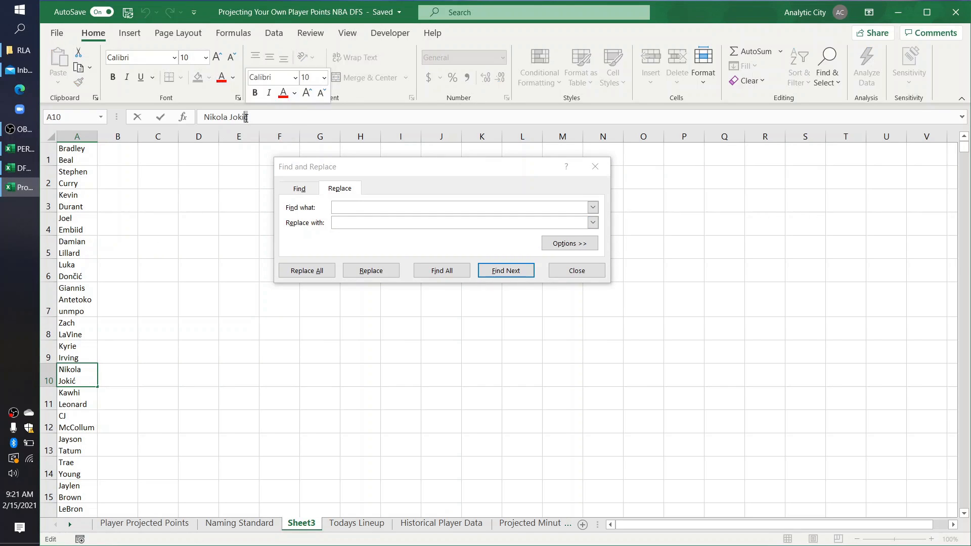
key(ctrl+c)
click(343, 205)
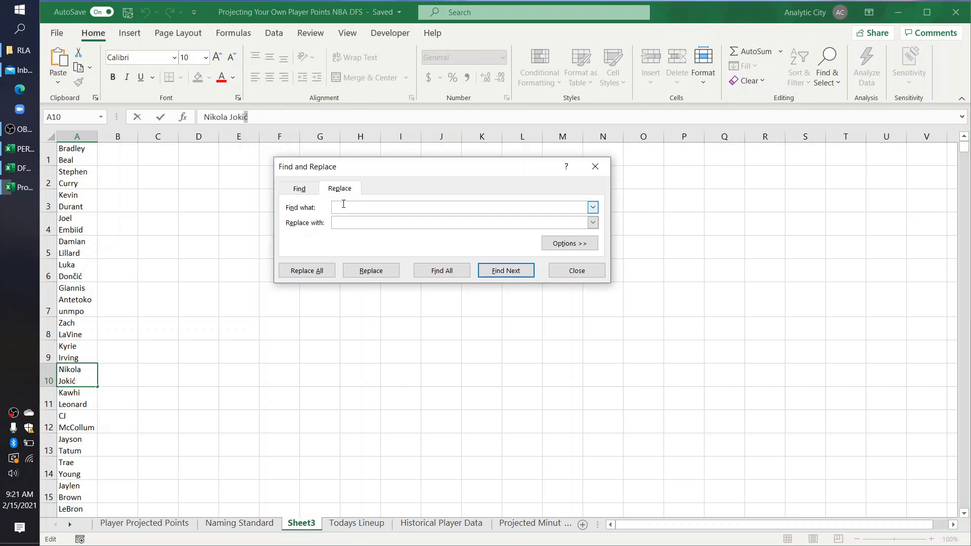
click(346, 221)
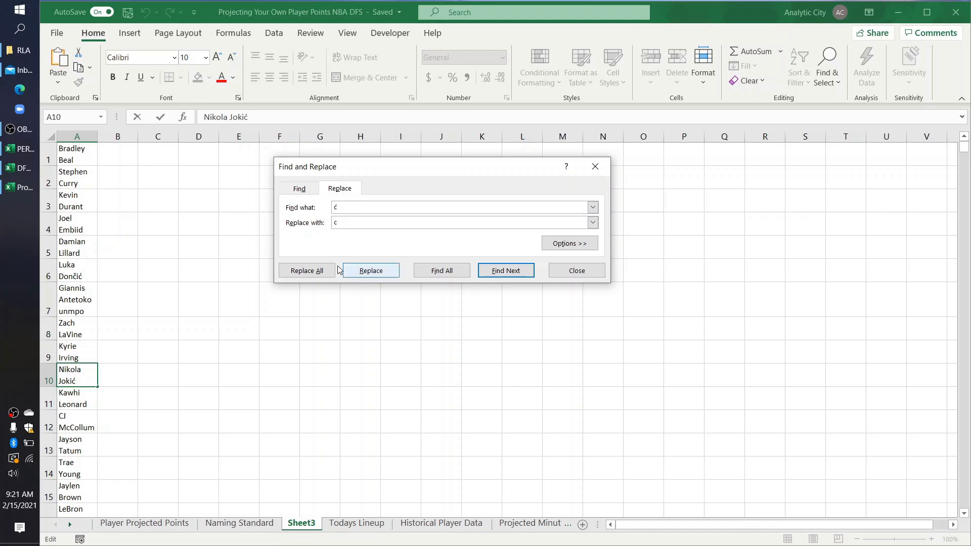
click(320, 273)
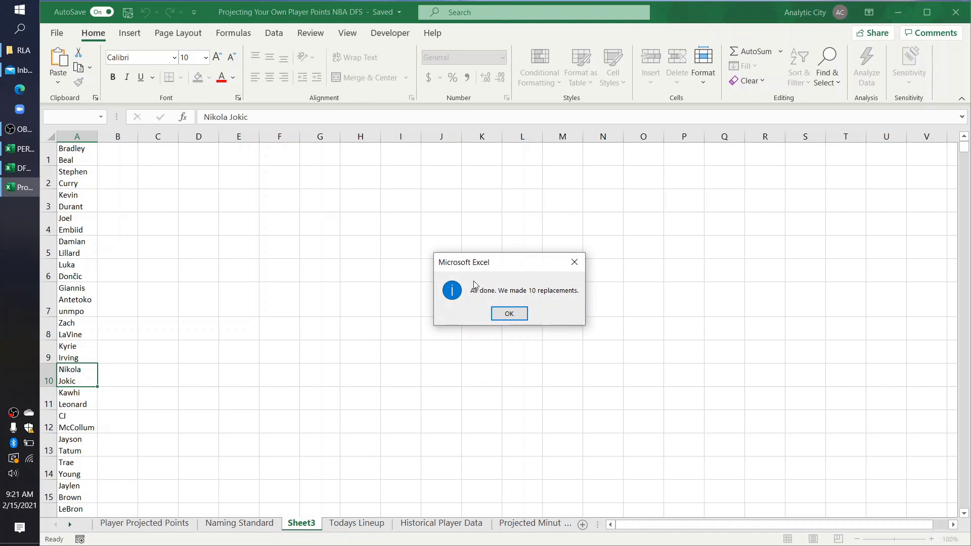
drag(493, 264, 340, 191)
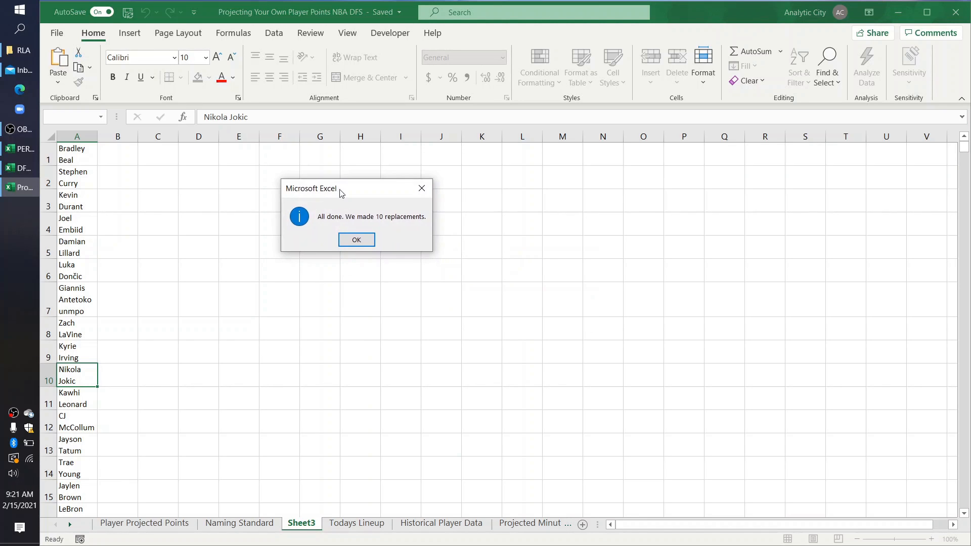
click(356, 240)
- Replace every "č" with "c" in the names on Sheet3, copying the accented character from Nikola Vučevic in A20, and close Find and Replace
scroll(82, 390, down, 5)
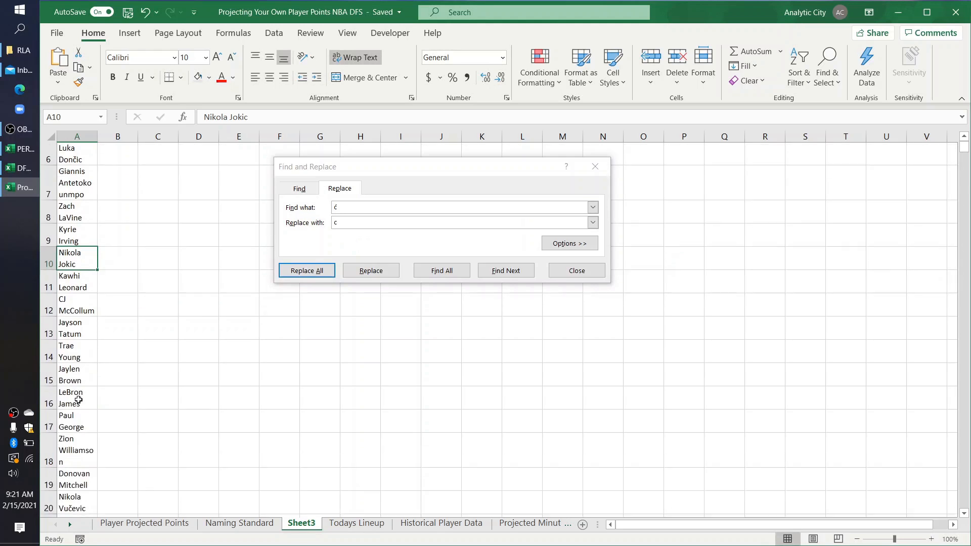
click(66, 304)
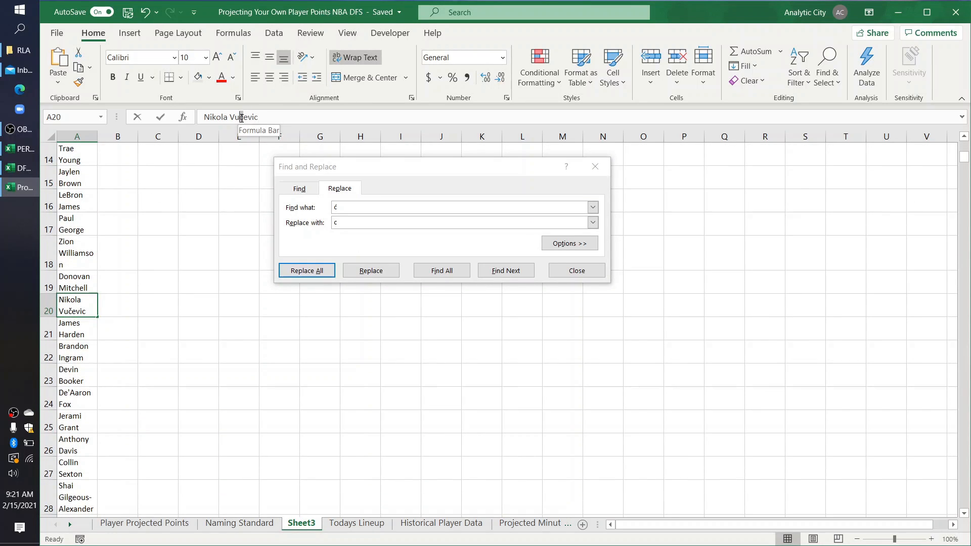
click(243, 117)
click(346, 205)
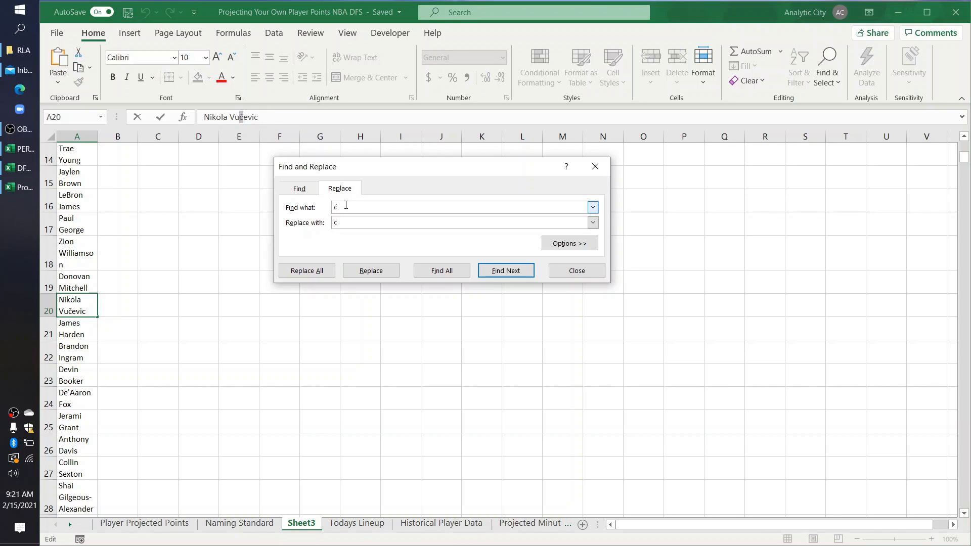
click(319, 270)
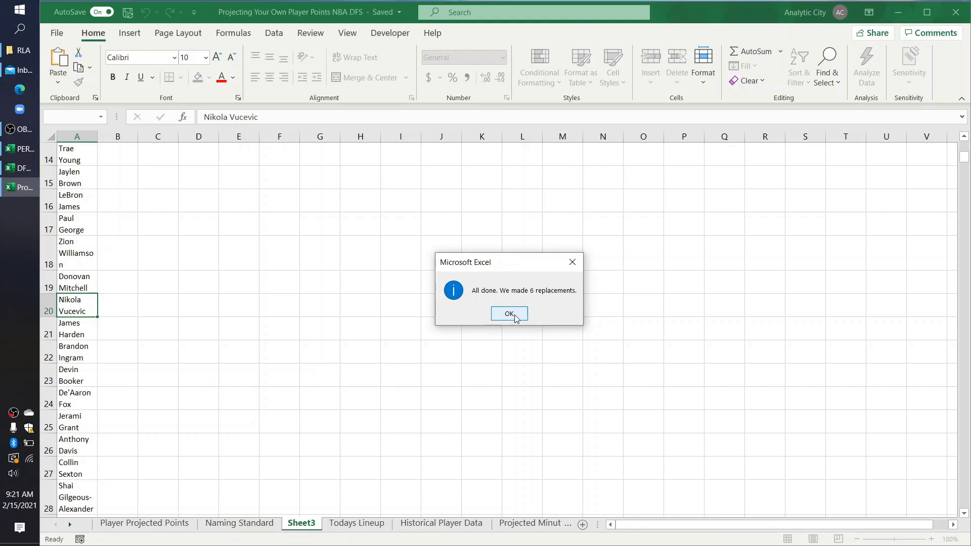
click(513, 315)
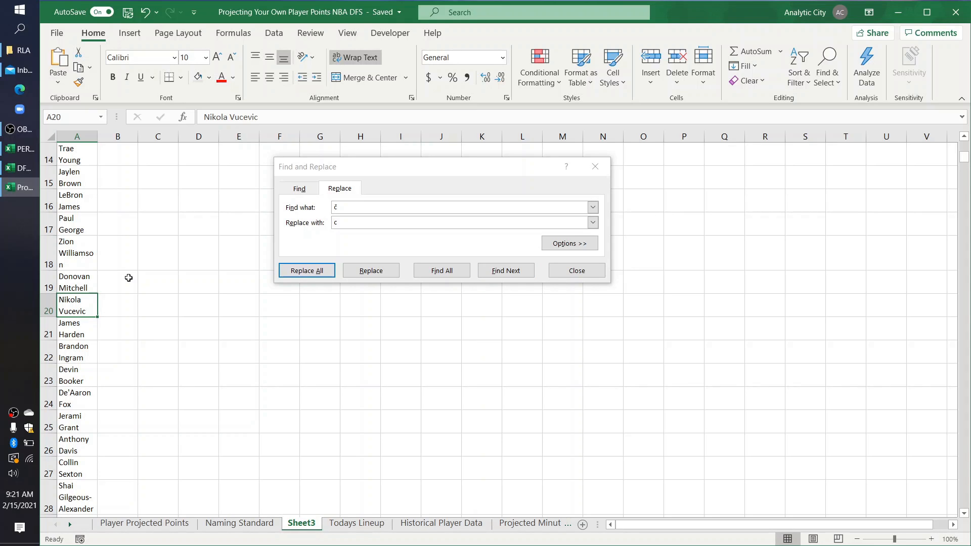
drag(397, 166, 400, 199)
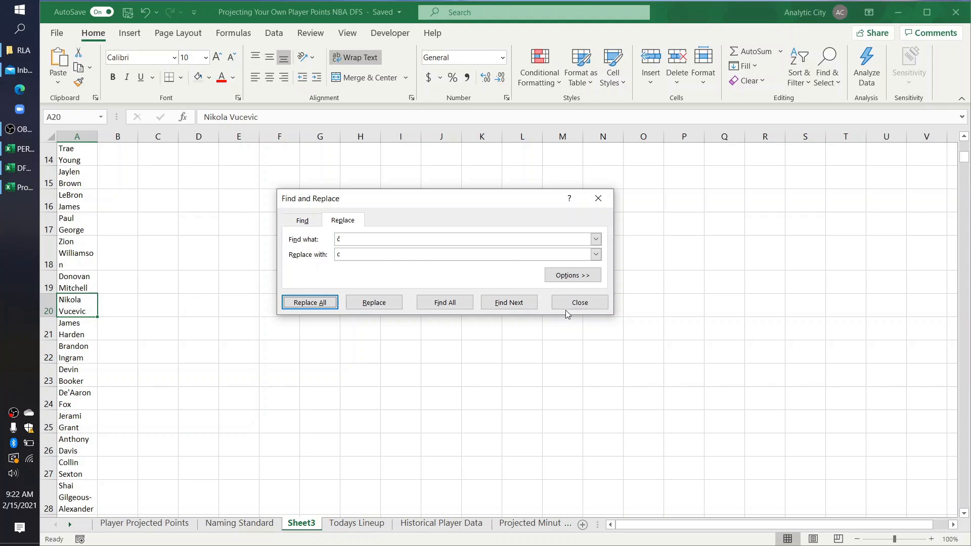
click(579, 302)
- Copy the full list of cleaned names from A1 down in Sheet3 into Naming Standard starting at B2, under Standarized Names
scroll(253, 366, up, 5)
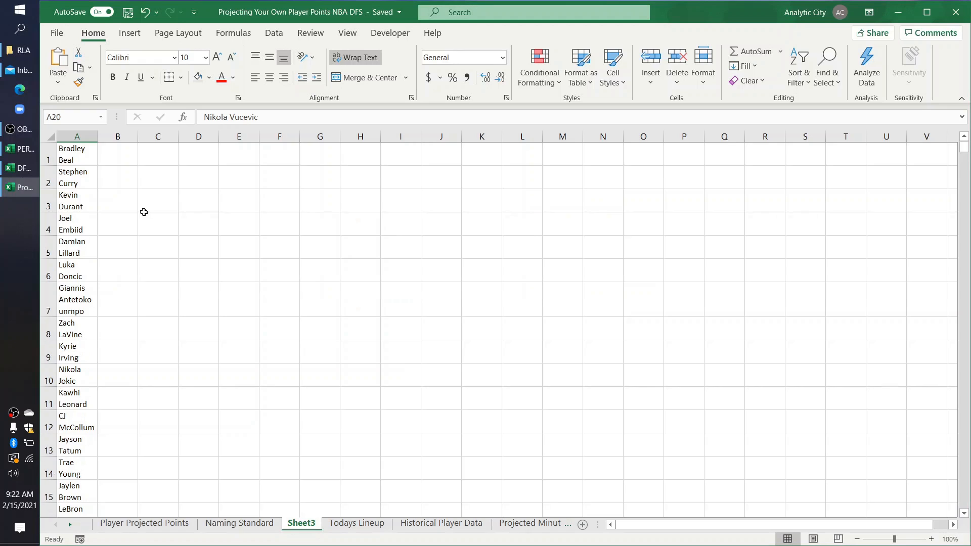
click(82, 163)
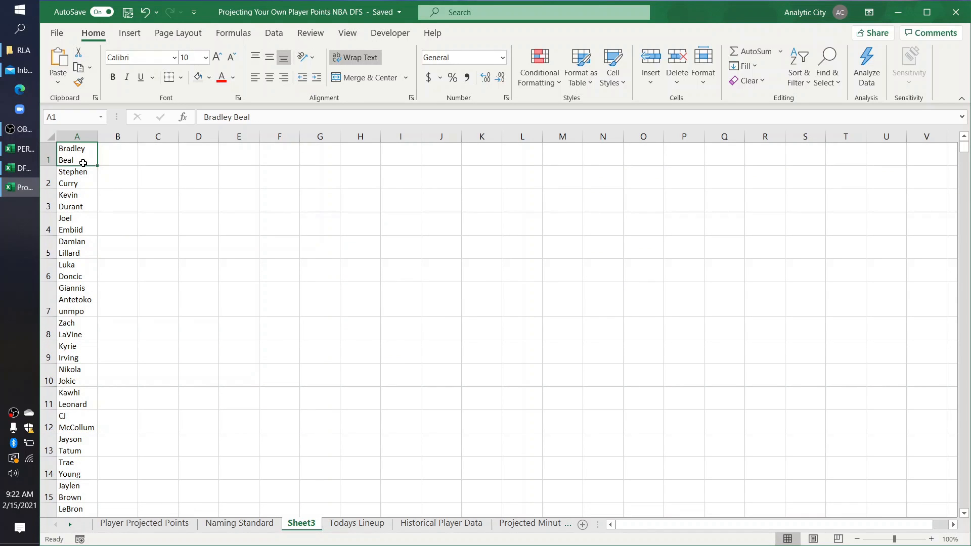
key(ctrl+shift+Down)
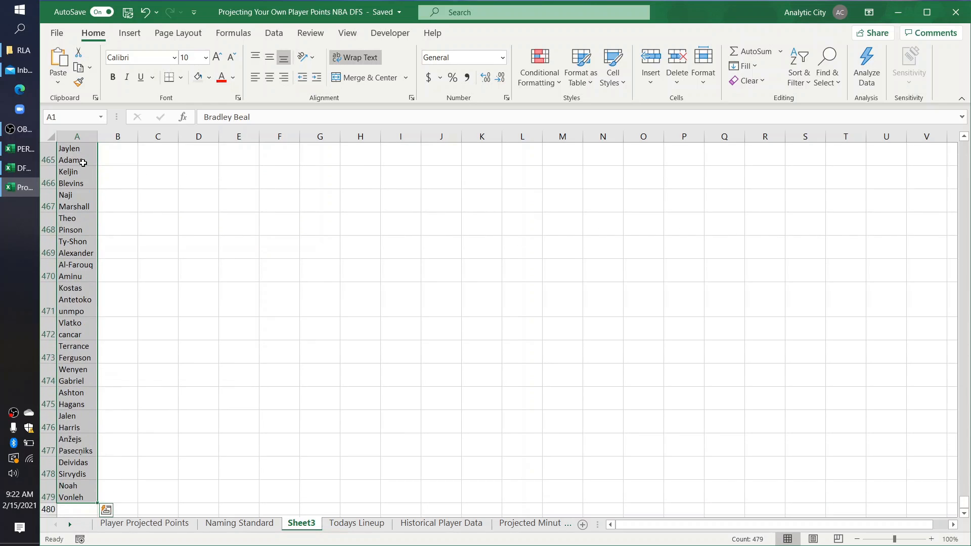
key(ctrl+c)
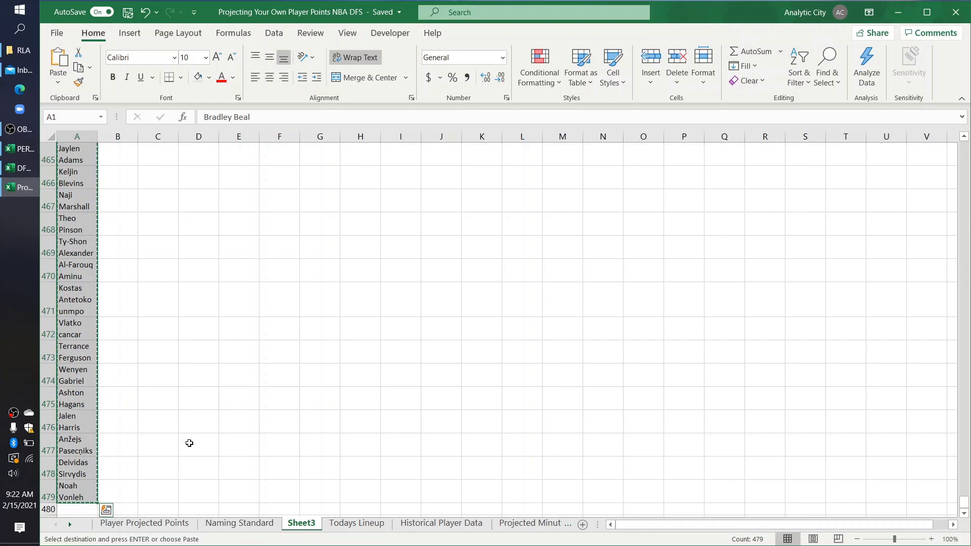
click(226, 527)
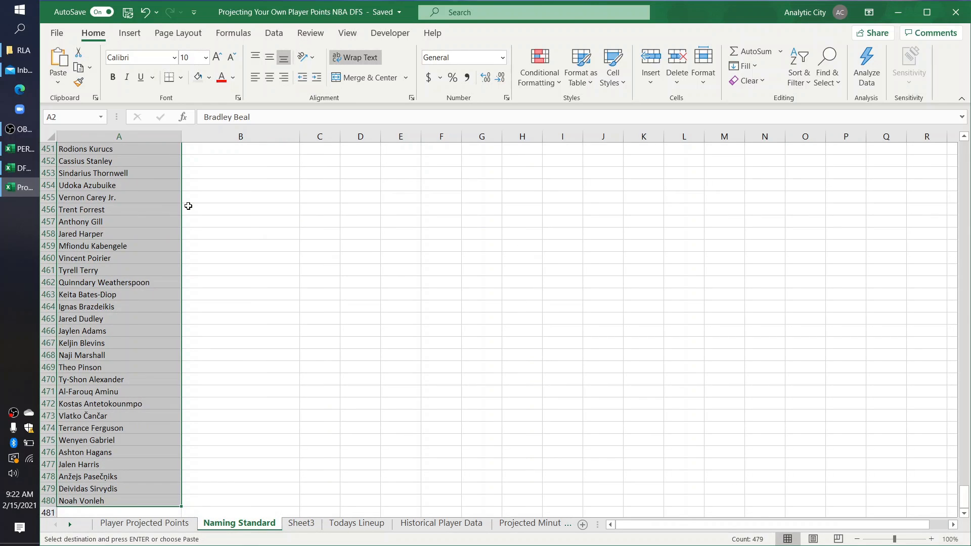
scroll(189, 207, up, 20)
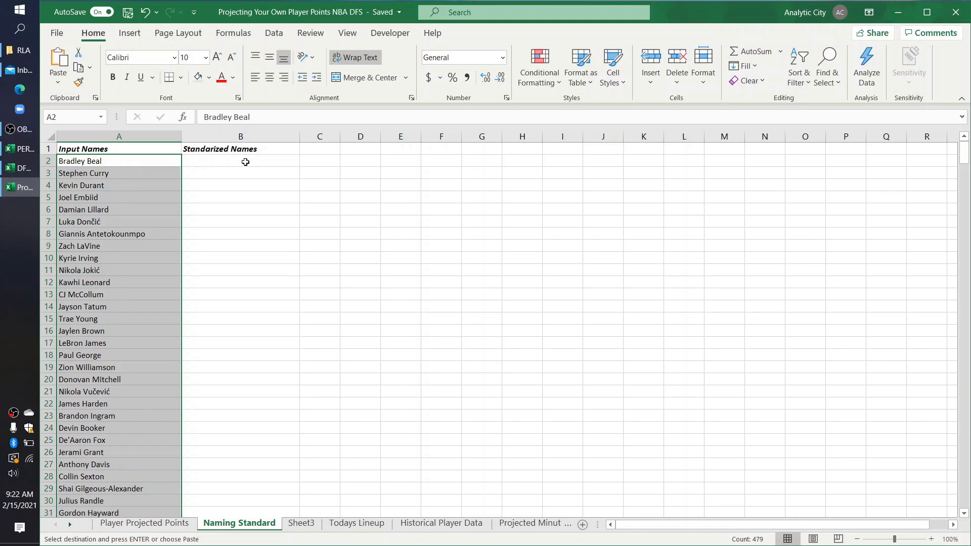
click(245, 162)
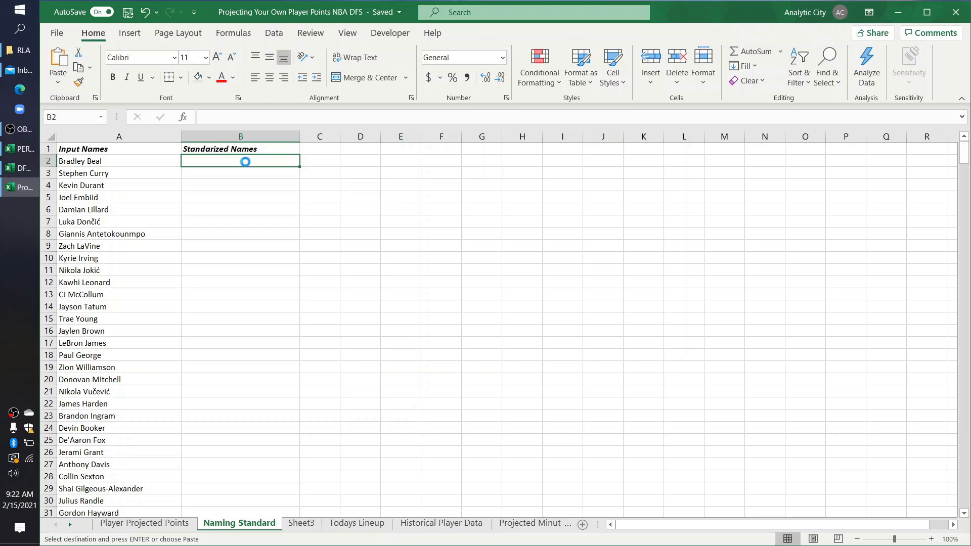
key(ctrl+v)
click(342, 263)
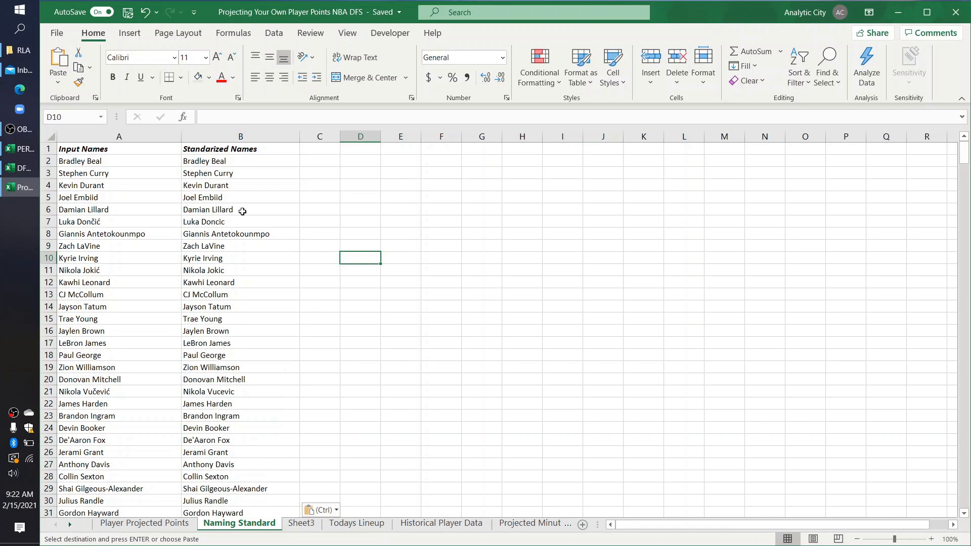
click(132, 269)
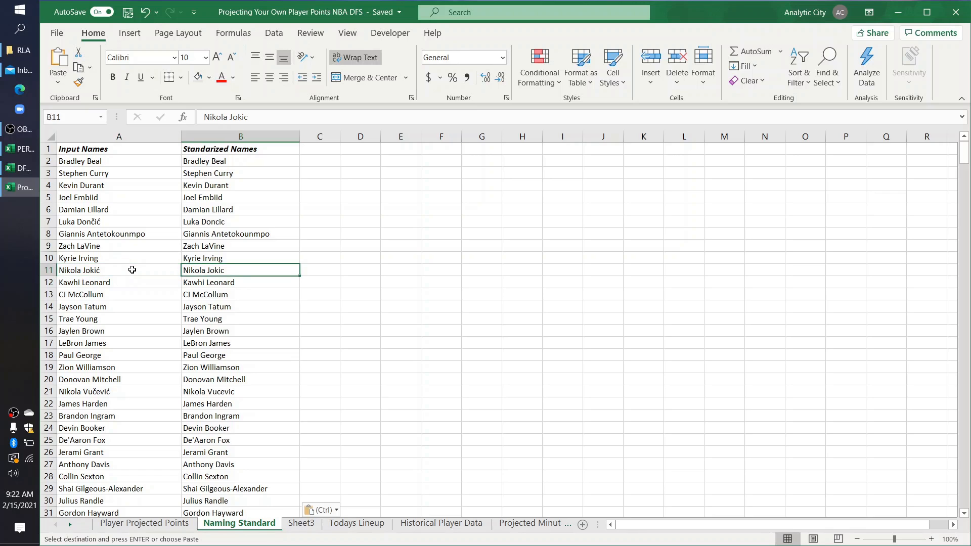
key(Right)
drag(274, 114, 203, 116)
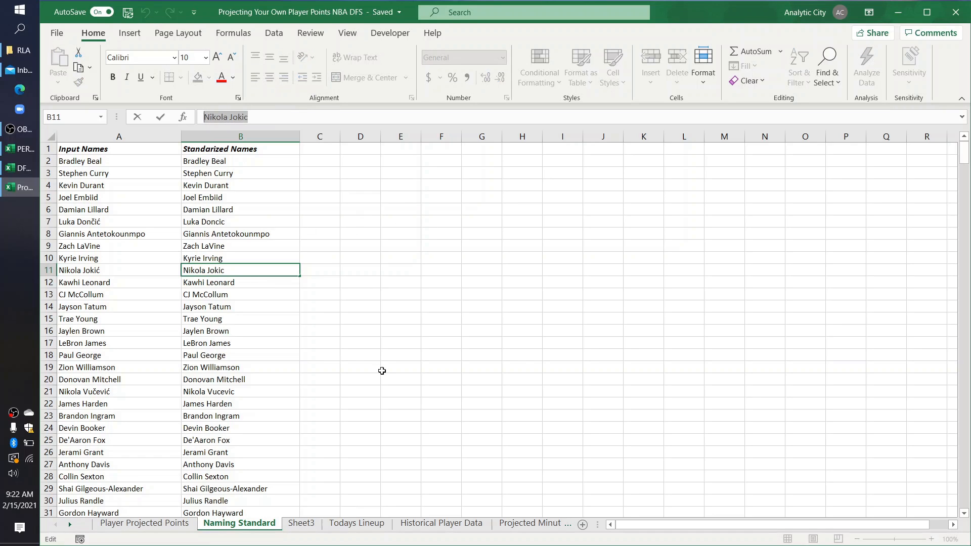
click(321, 242)
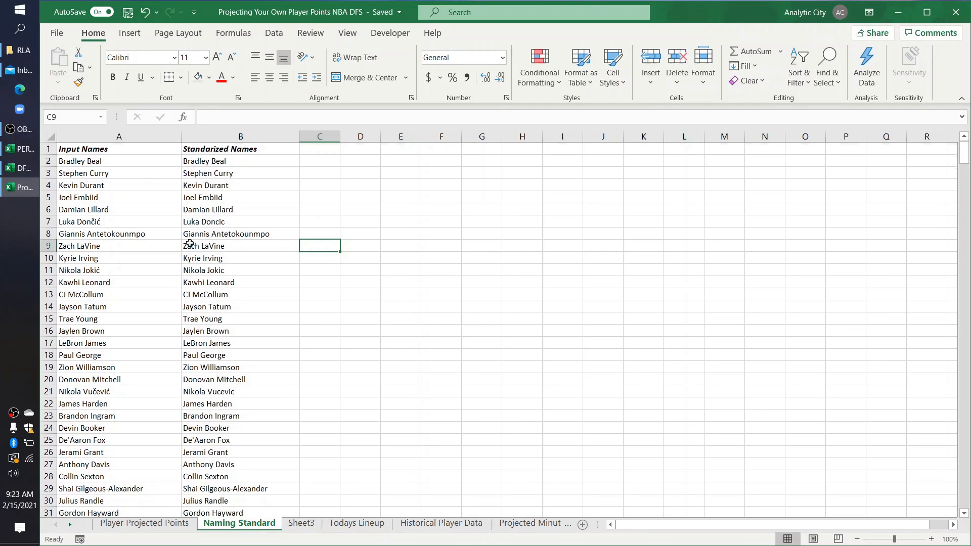
- Convert the Input Names and Standarized Names range A1:B480 into a table with headers
click(100, 152)
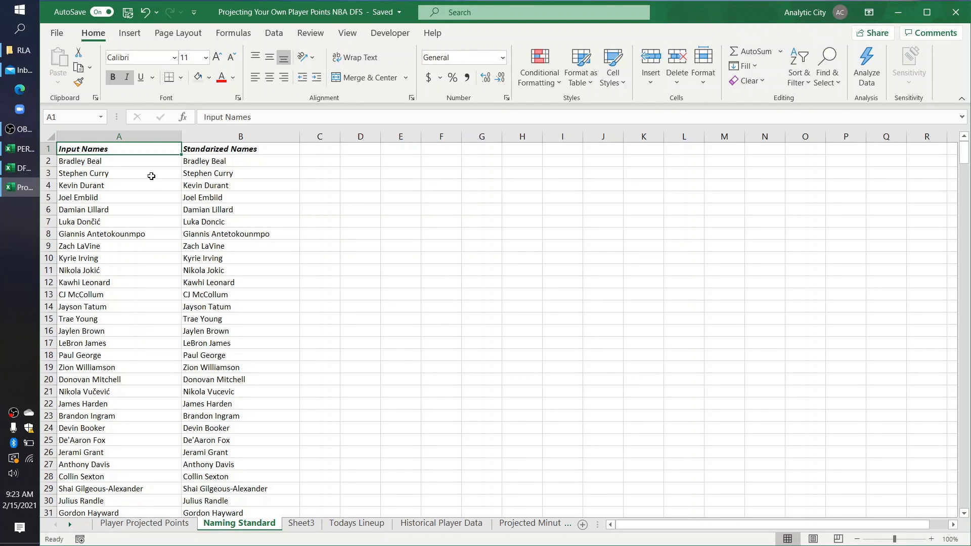
drag(162, 141, 200, 142)
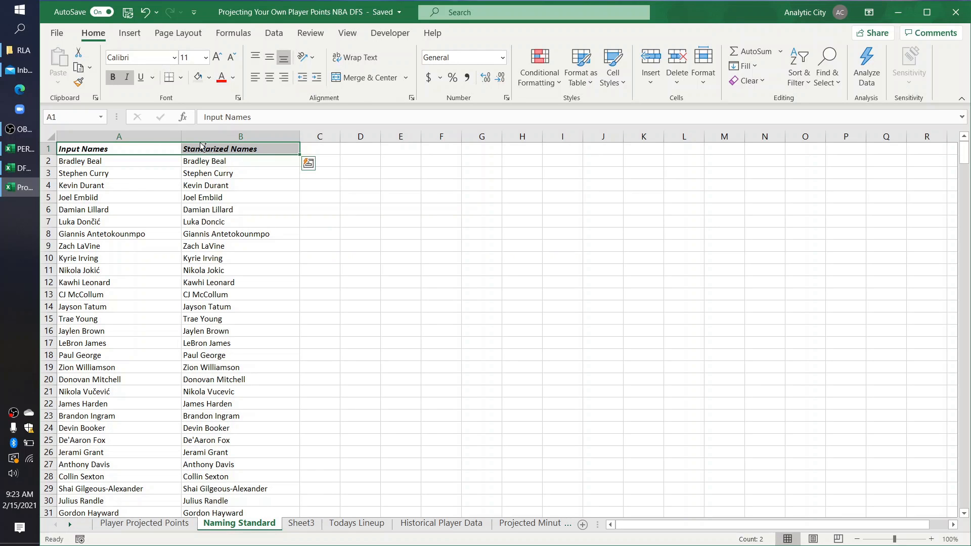
key(ctrl+shift+Down)
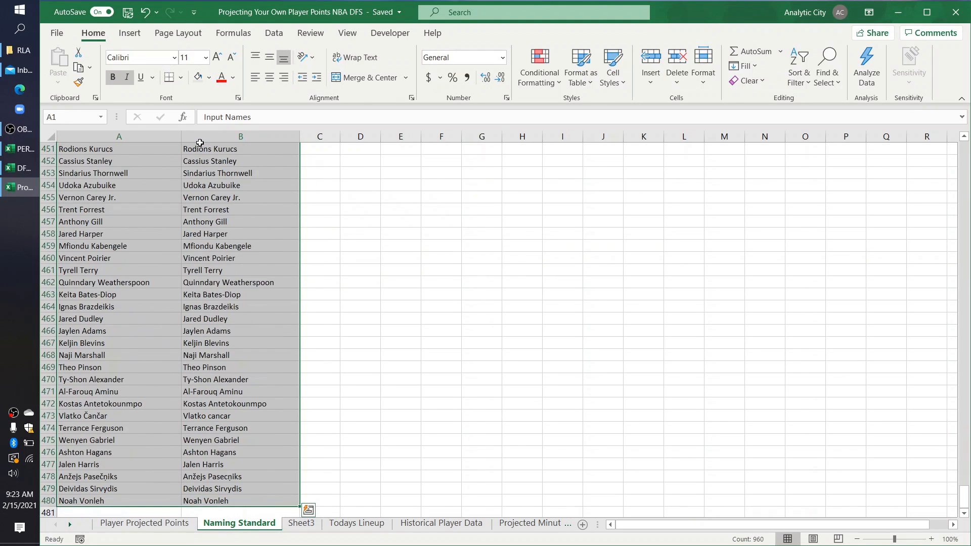
click(131, 34)
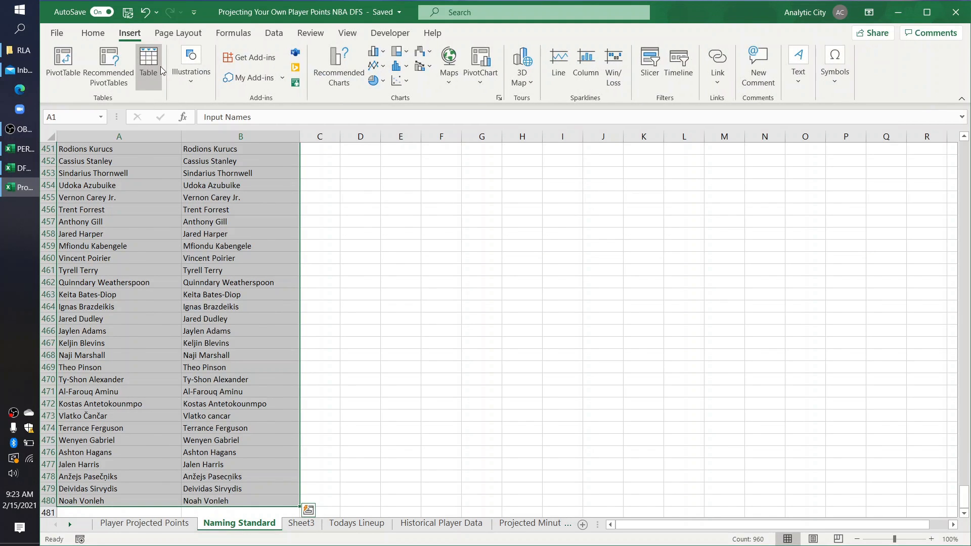
click(149, 63)
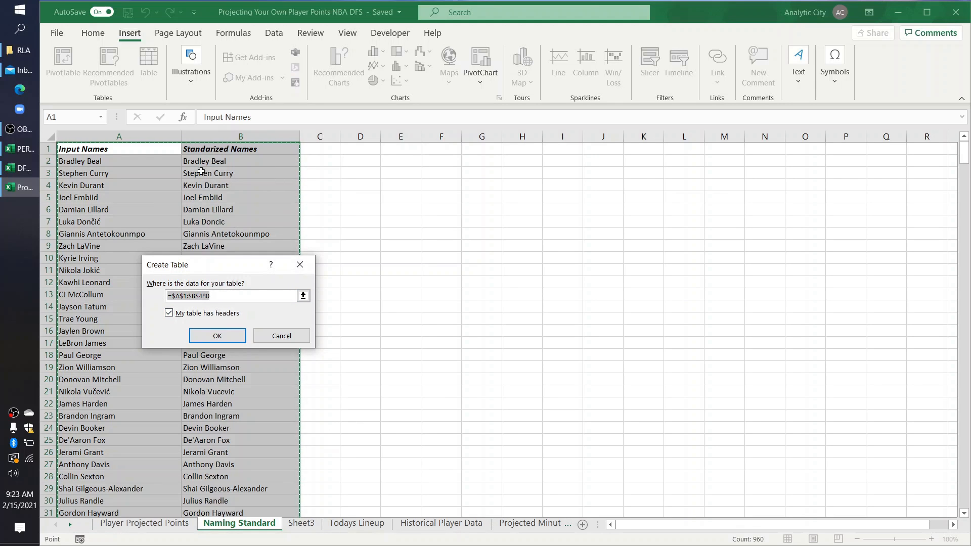
click(226, 341)
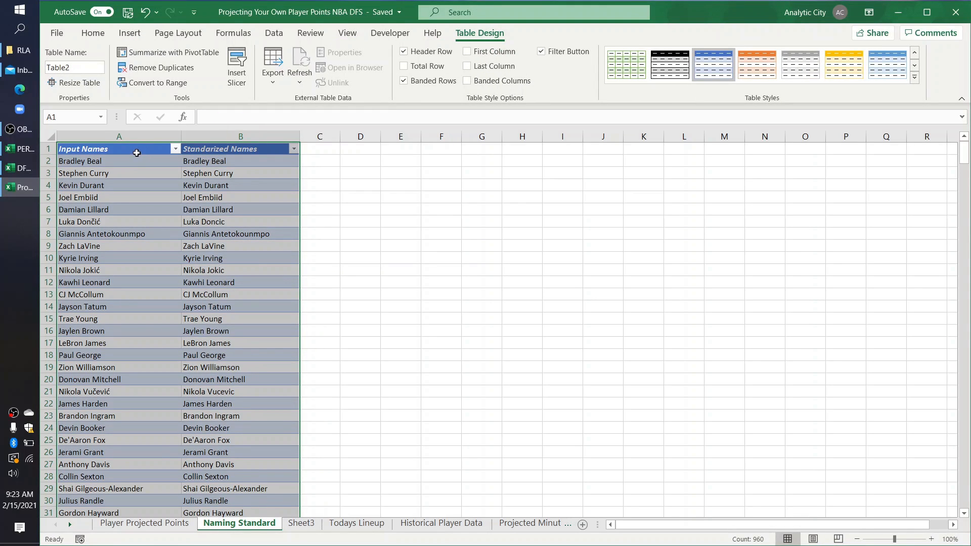
- Rename the names table as NamingStandard
click(79, 66)
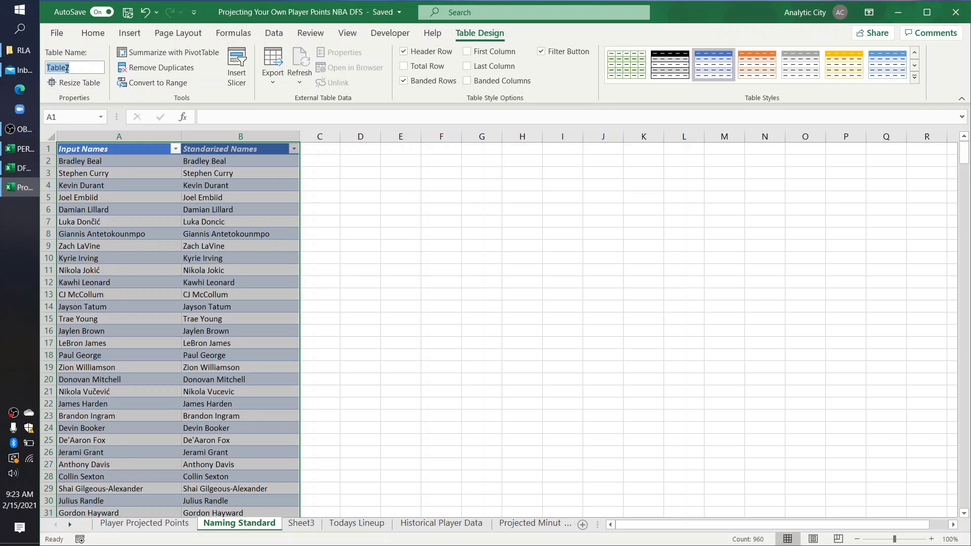
text(NamingStandard)
click(422, 341)
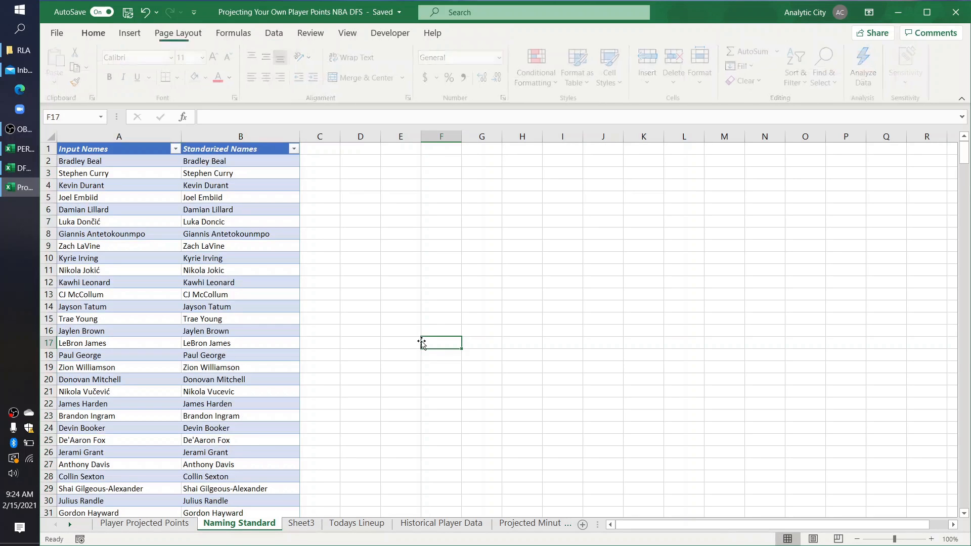
click(91, 144)
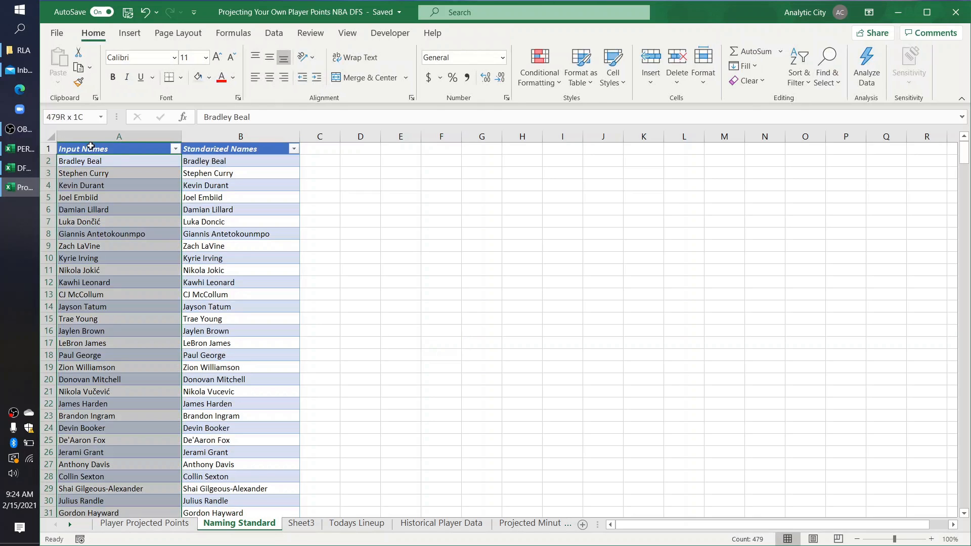
click(98, 148)
drag(98, 149, 221, 198)
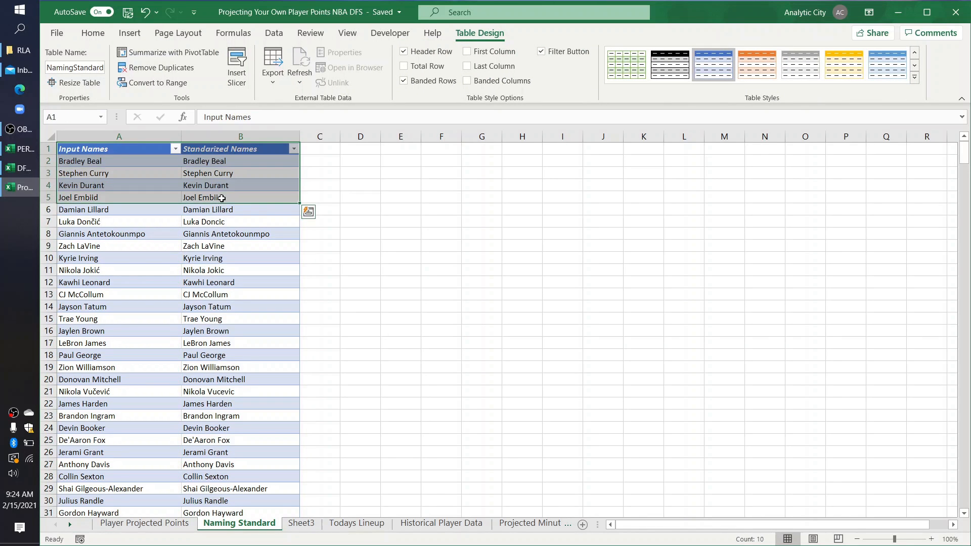
click(342, 246)
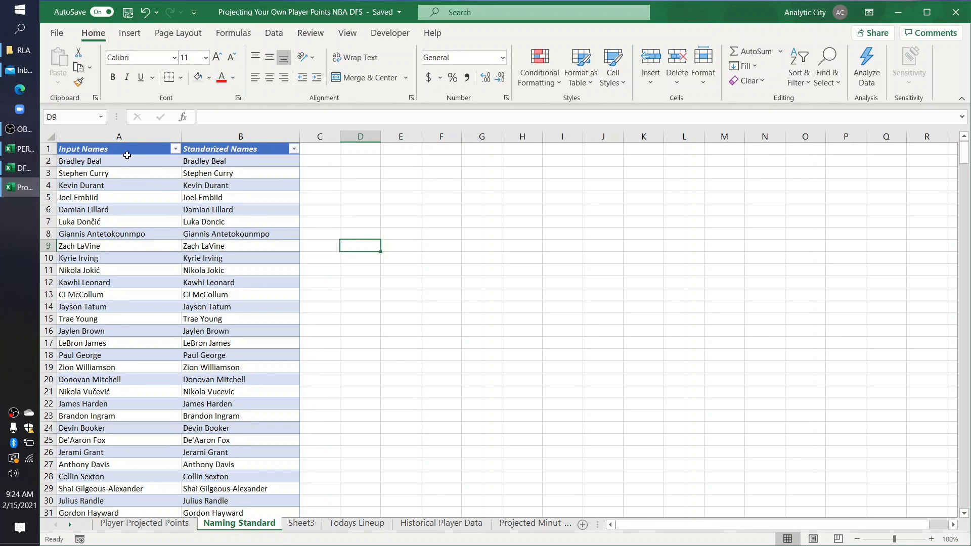
drag(126, 155, 218, 186)
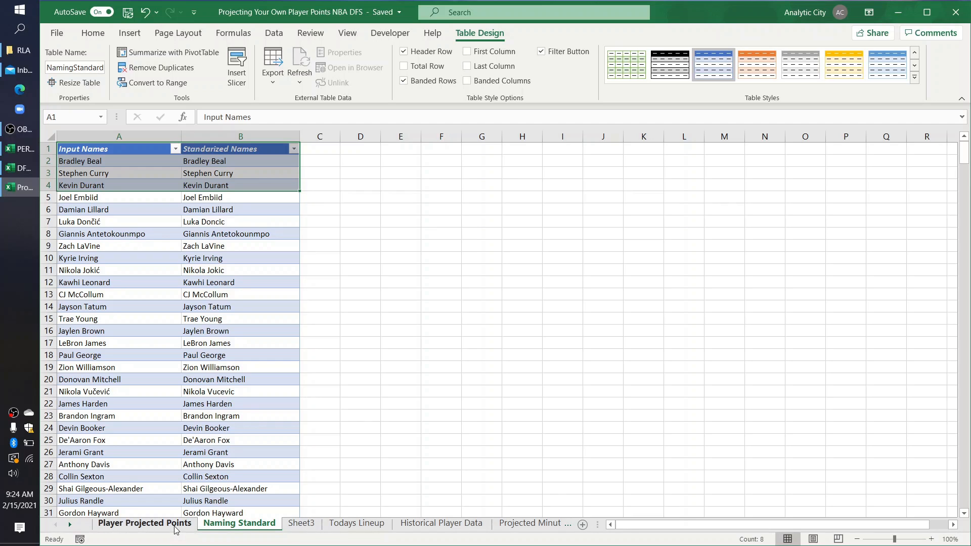
- In B5 of Player Projected Points, under Standardized Names, start an XLOOKUP formula with A5 as the lookup value
click(146, 523)
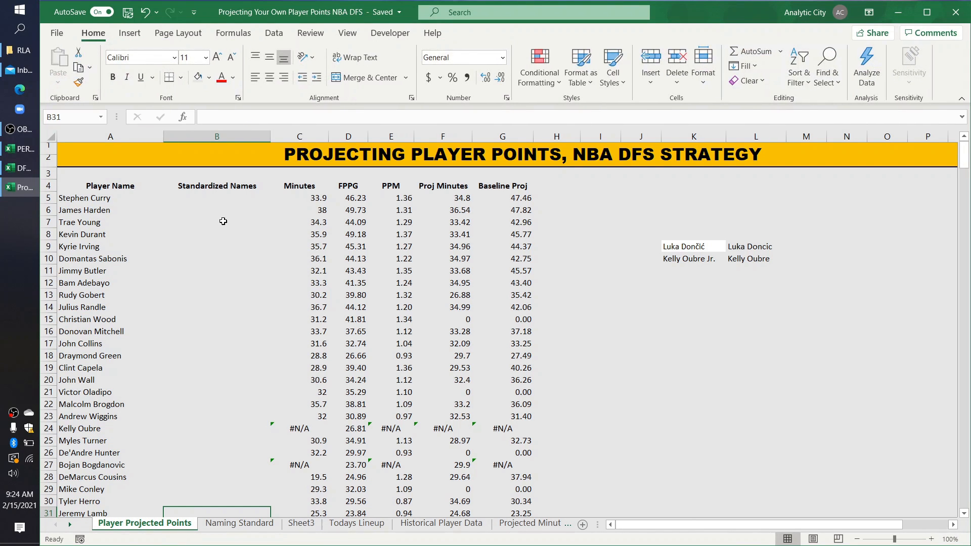
click(202, 201)
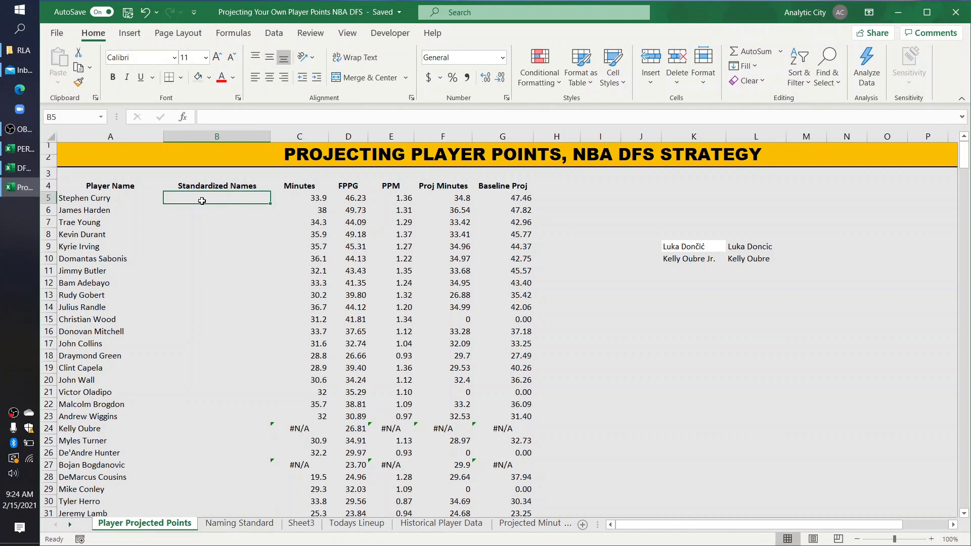
text(=xlo)
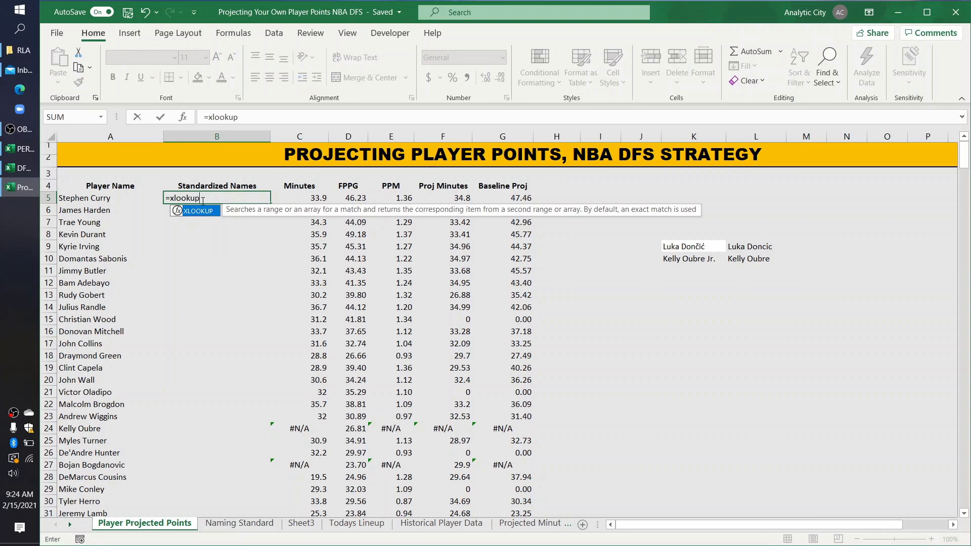
text(okup()
click(87, 198)
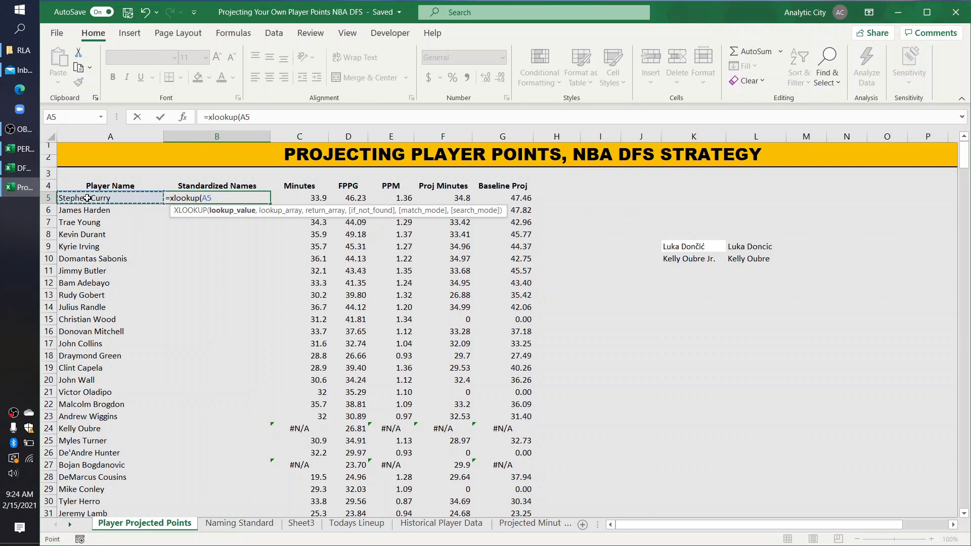
text(,)
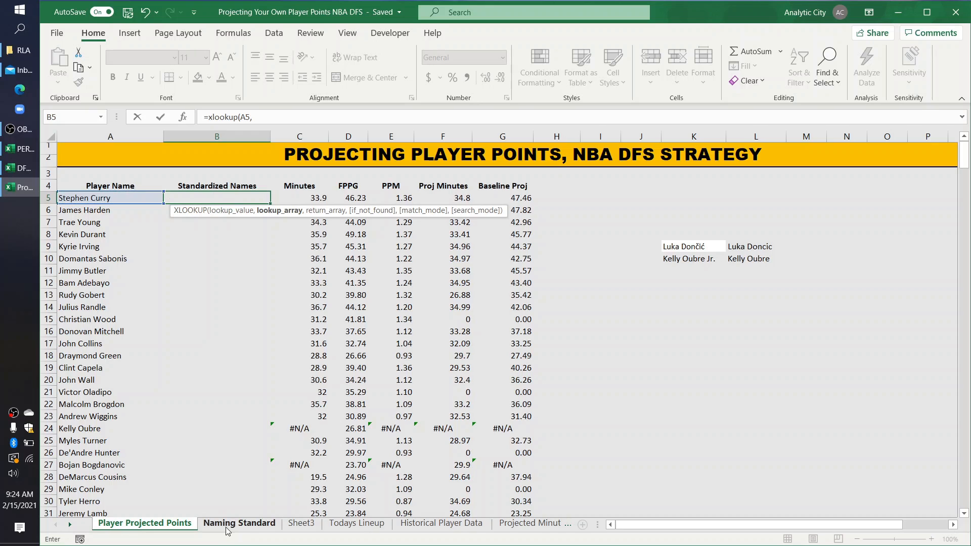
- Set the XLOOKUP's lookup array to NamingStandard[Input Names], using the table reference in place of the Naming Standard sheet reference
click(239, 523)
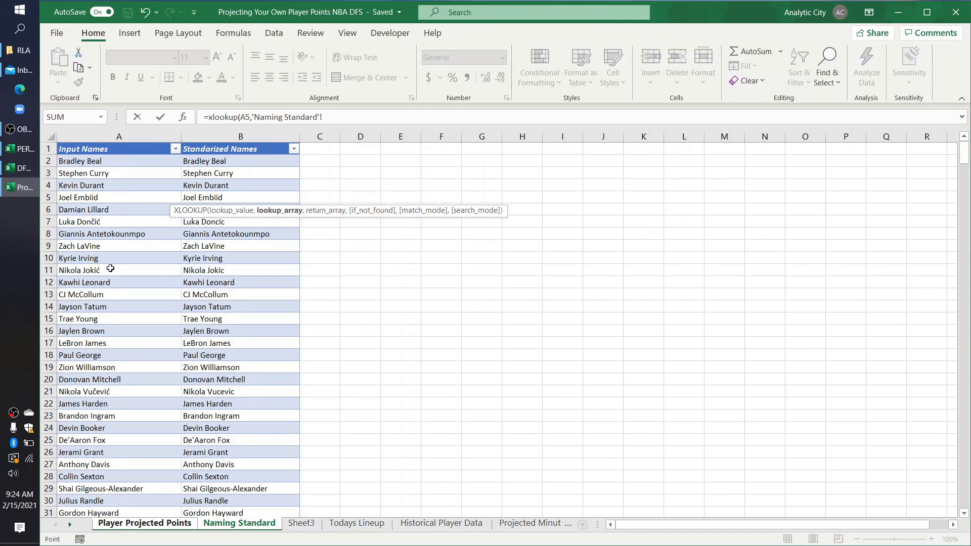
drag(339, 117, 253, 120)
text(Nam)
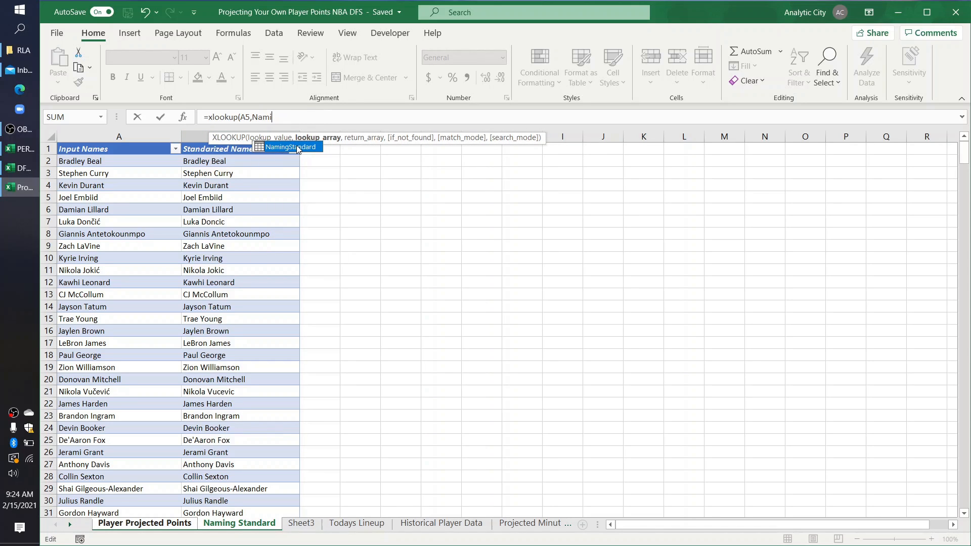
double_click(298, 148)
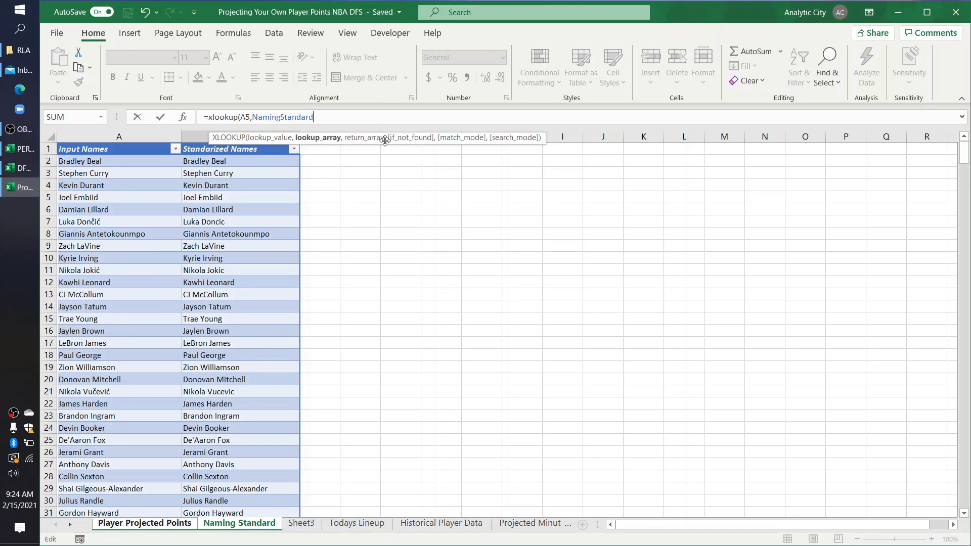
text([)
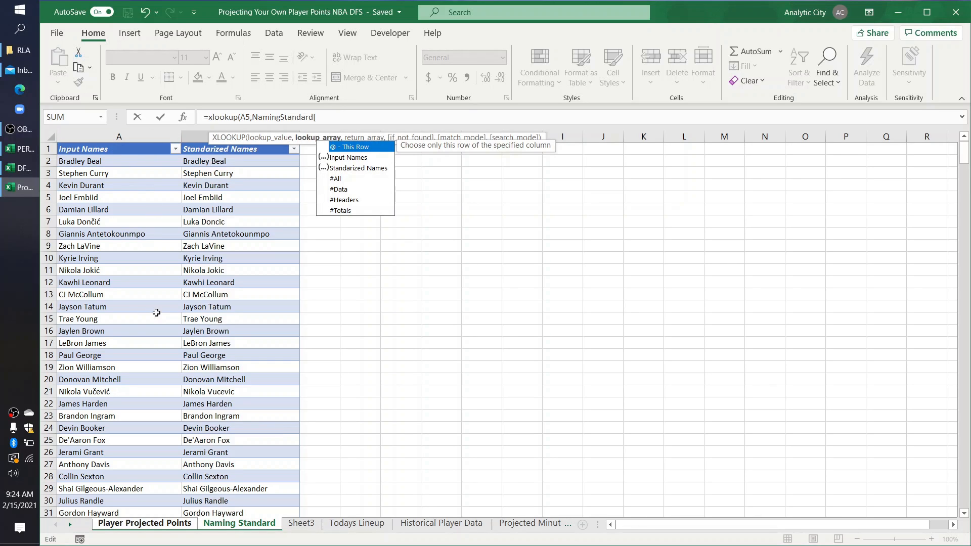
text(Input)
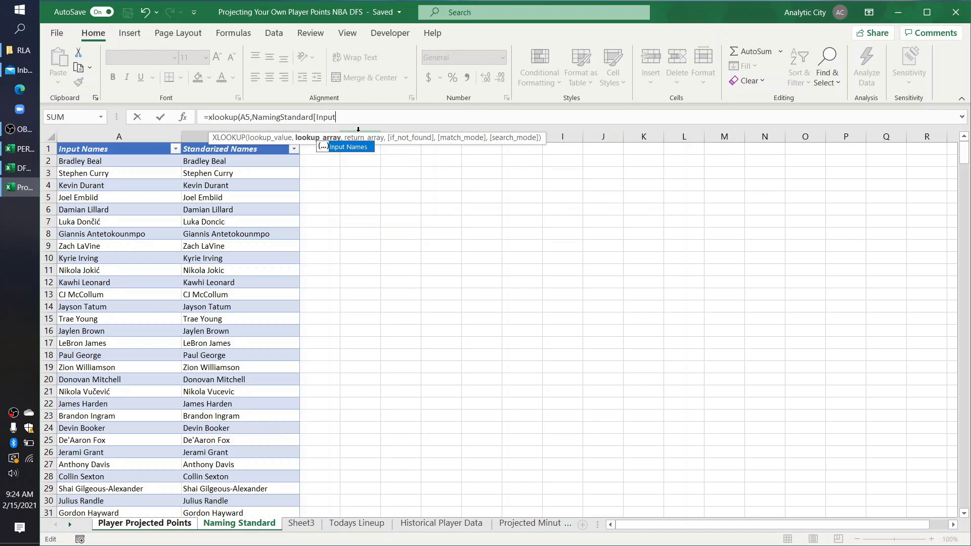
double_click(344, 147)
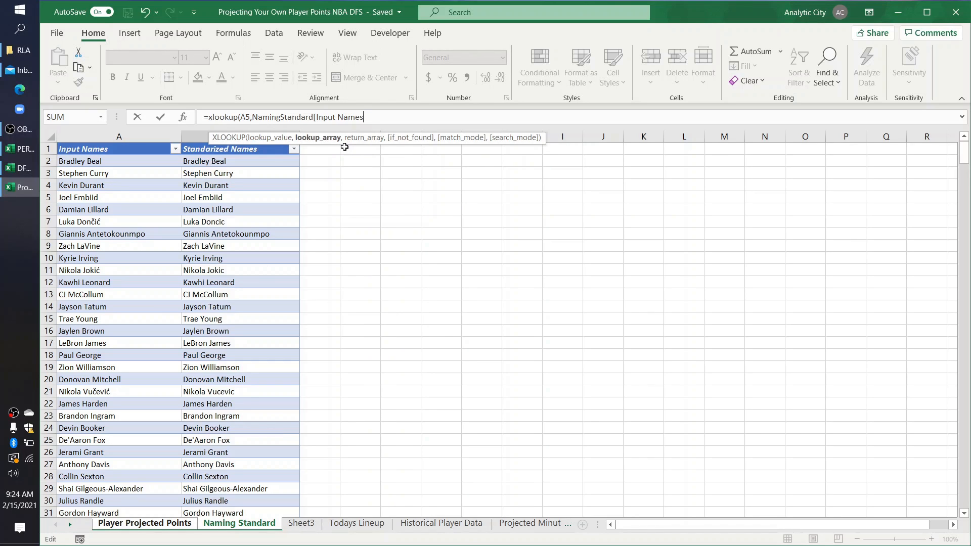
text(])
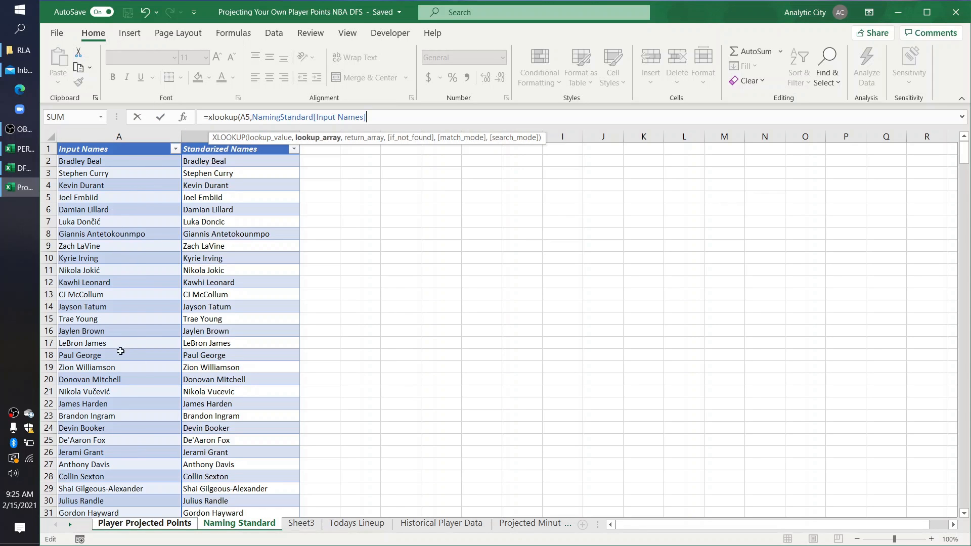
- Set the XLOOKUP's return array to NamingStandard[Standarized Names] and enter the finished formula
scroll(146, 347, down, 5)
scroll(145, 341, up, 5)
scroll(132, 243, down, 1)
text(,NamingStandard[)
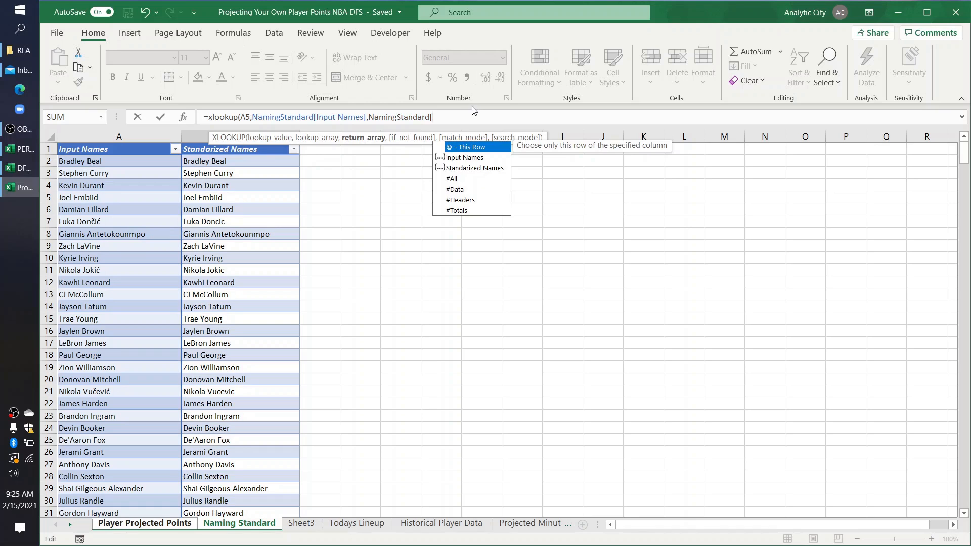
text(S)
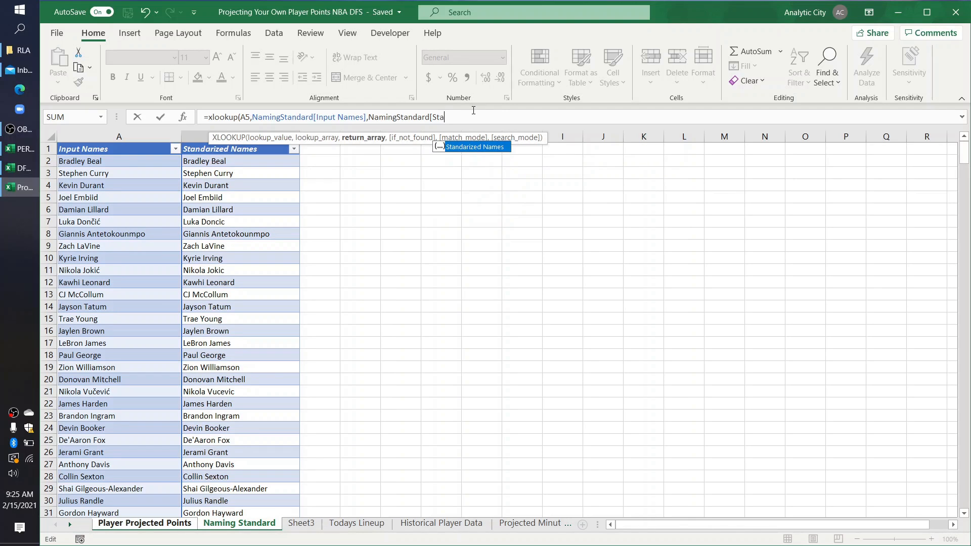
text(ta)
double_click(461, 147)
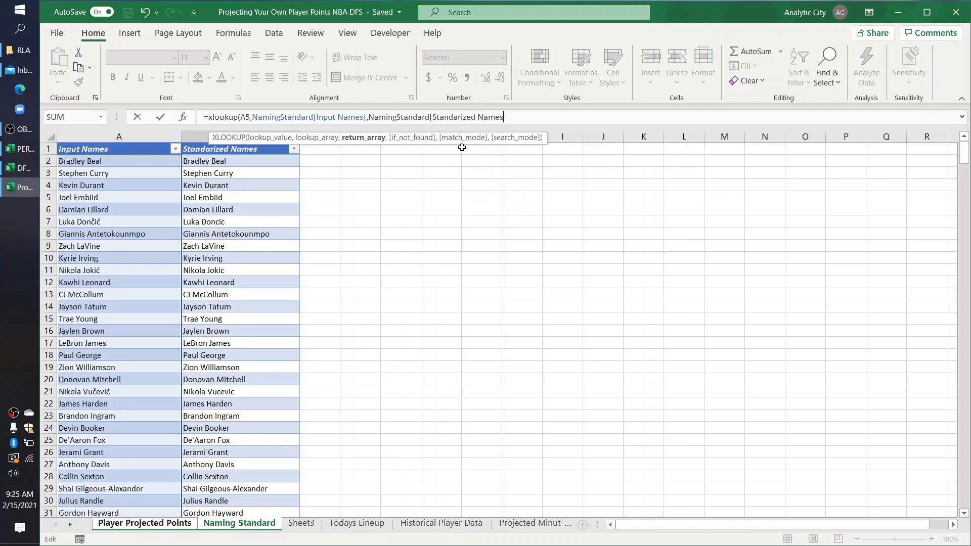
text(]))
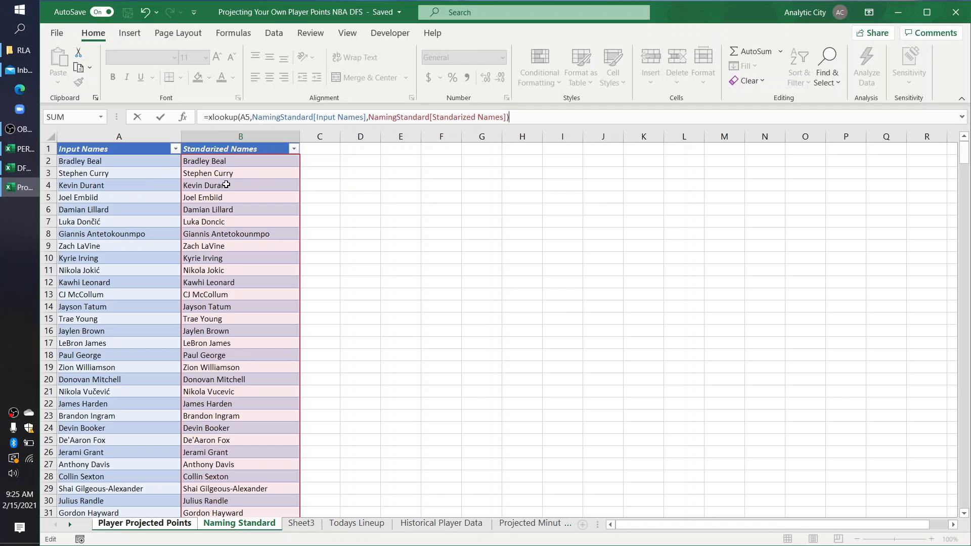
key(Return)
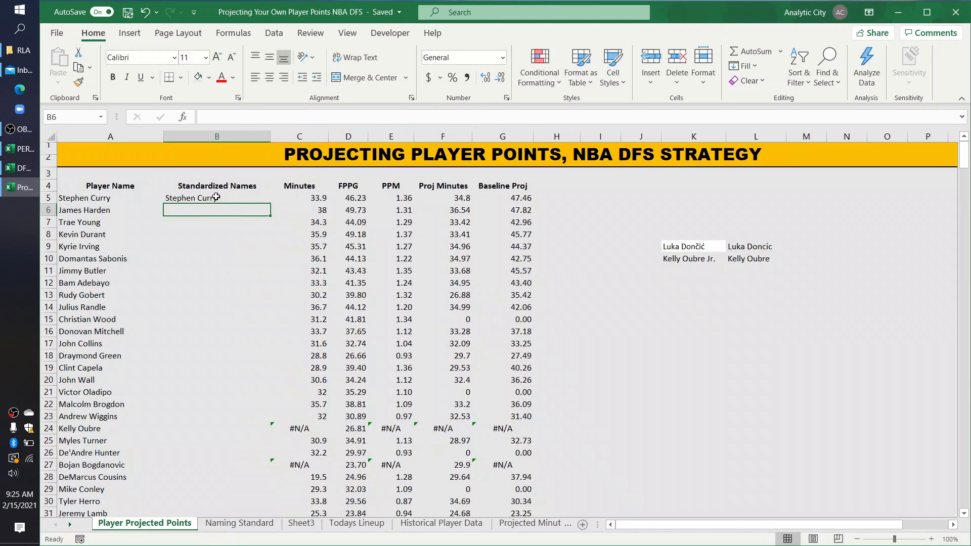
- Fill the XLOOKUP formula from B5 down through B400 in the Standardized Names column
click(216, 197)
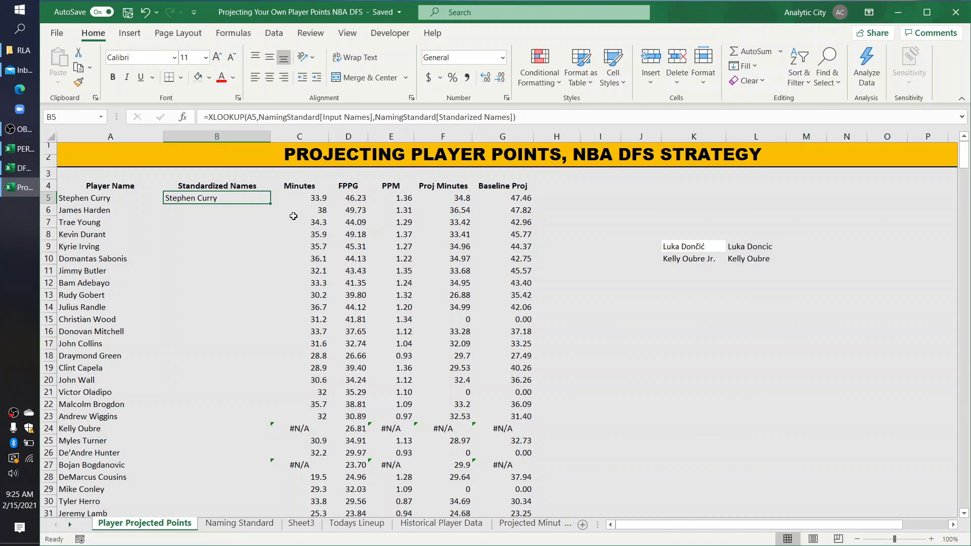
drag(226, 200, 220, 502)
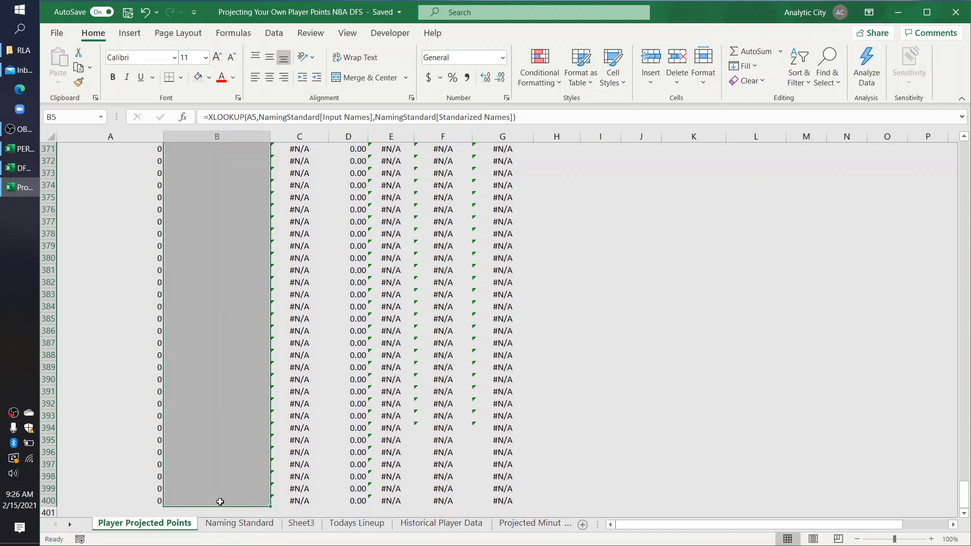
key(ctrl+d)
scroll(249, 373, up, 20)
scroll(250, 372, up, 20)
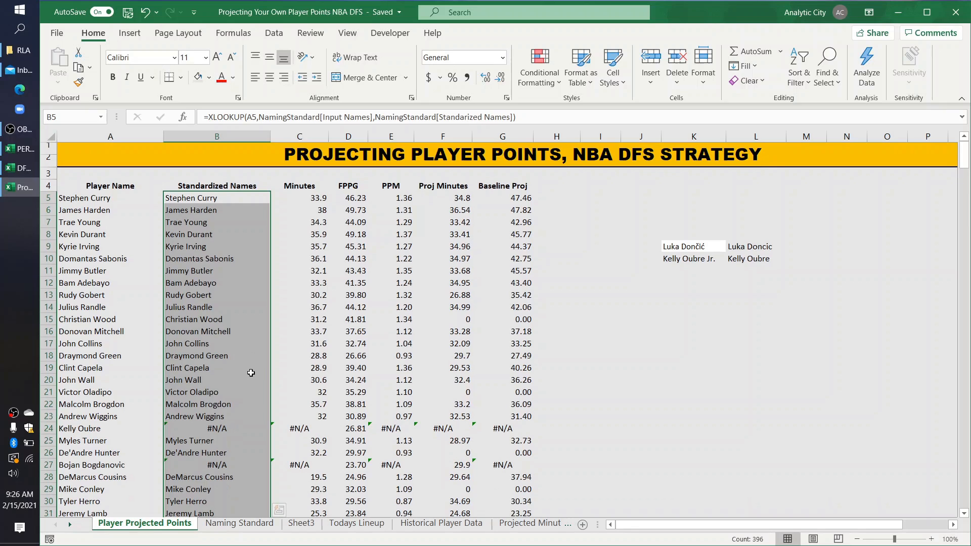
- Inspect the filled Standardized Names formulas and compare the Kelly Oubre entry in A24 with the Kelly Oubre Jr. spelling in K10
click(222, 282)
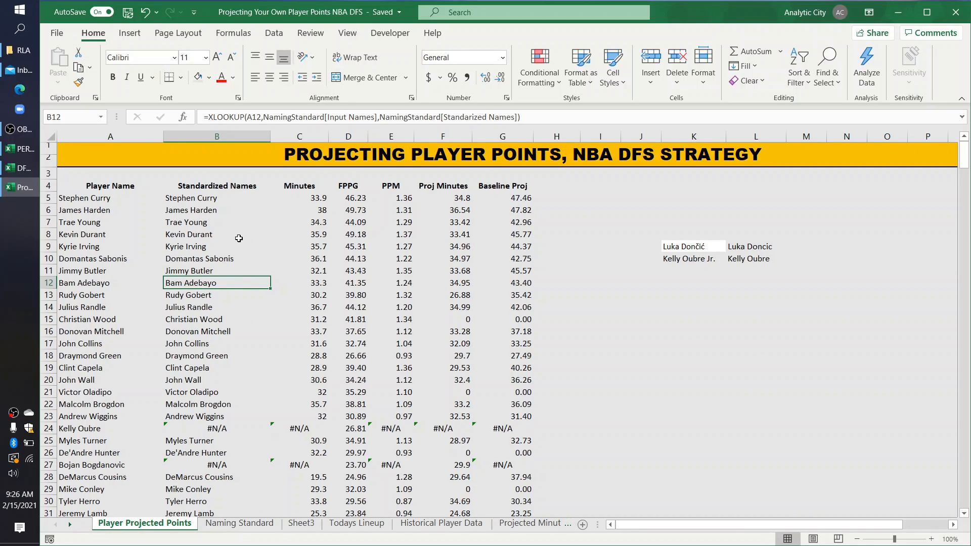
click(256, 234)
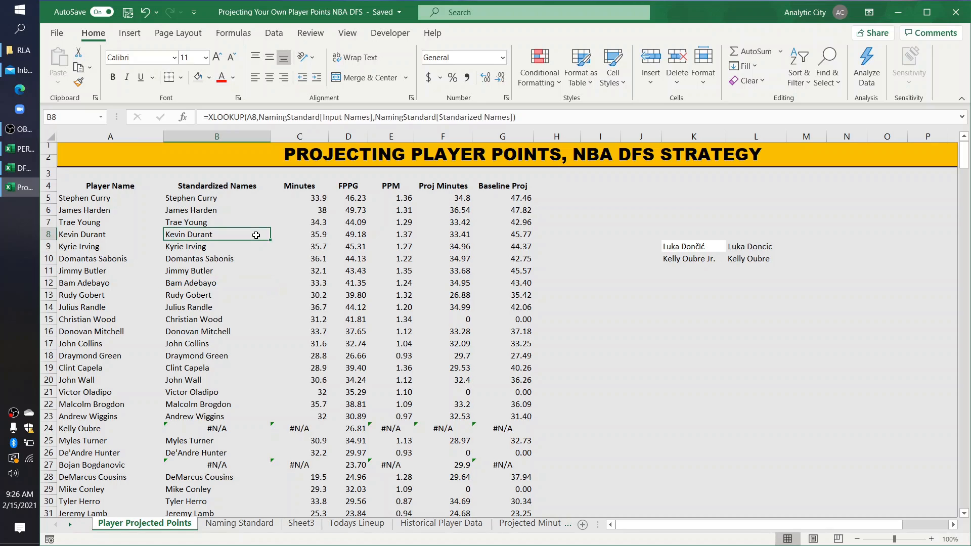
click(226, 343)
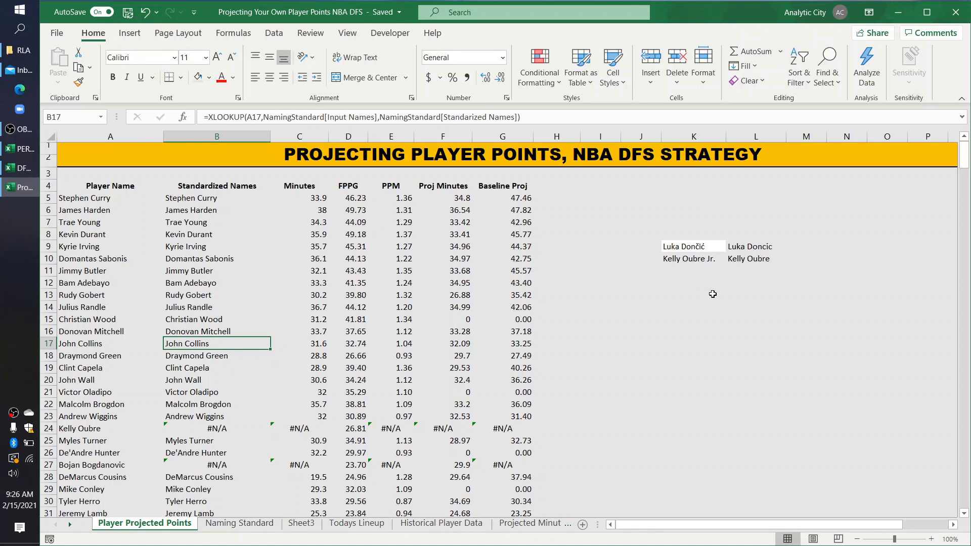
click(693, 260)
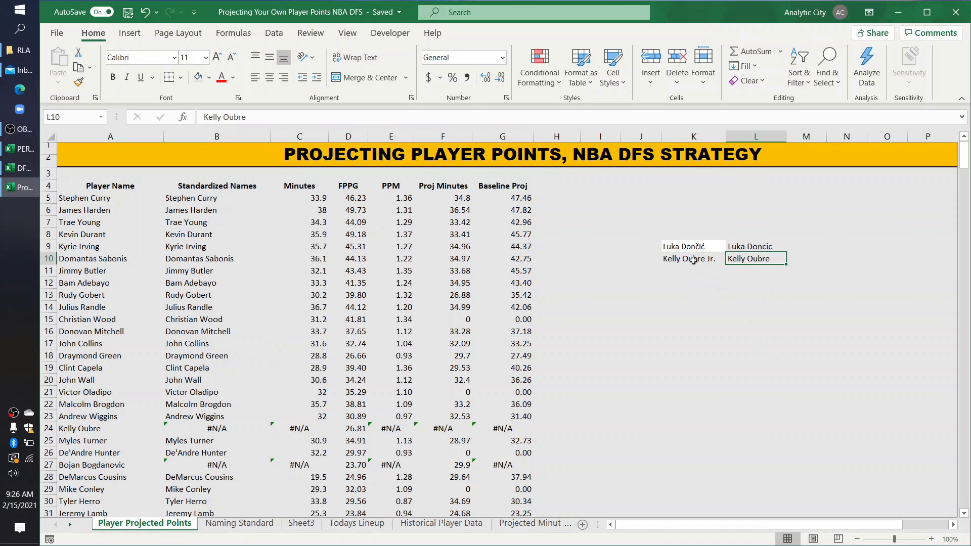
click(111, 430)
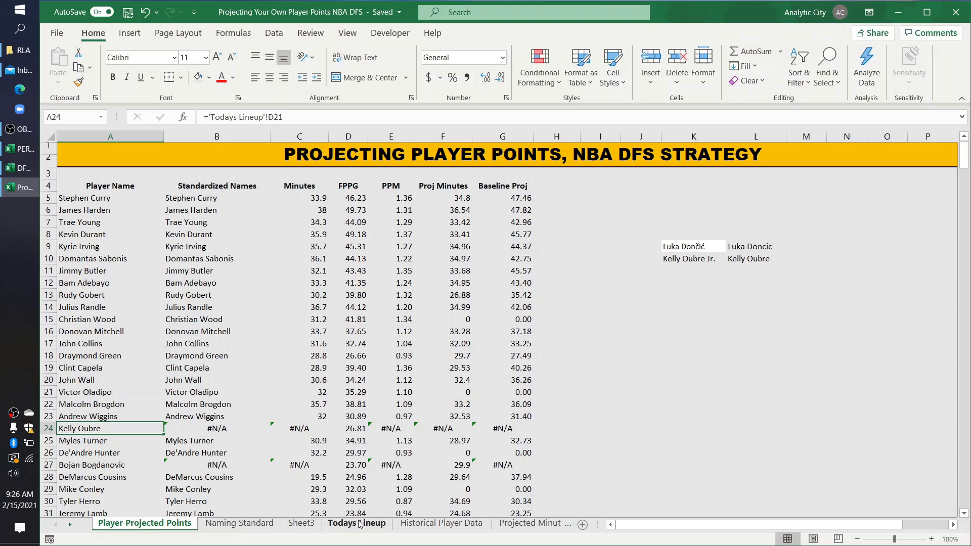
click(717, 261)
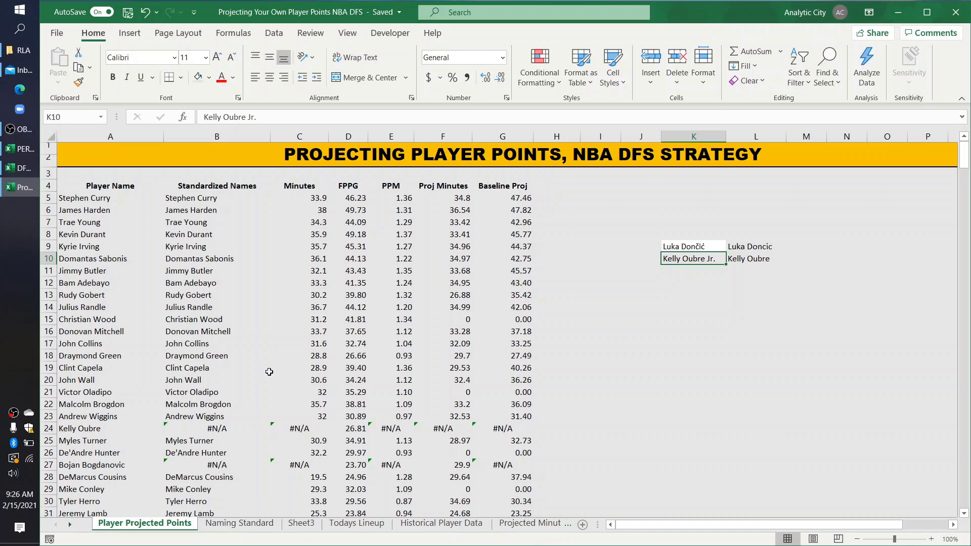
click(103, 431)
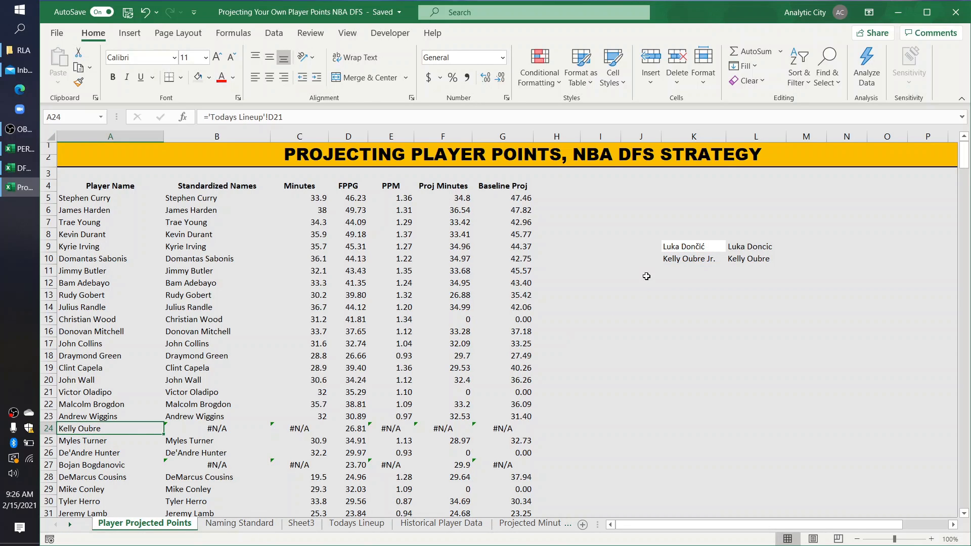
- On Naming Standard, add Kelly Oubre under Input Names in A481, directly below the table's last row
click(240, 524)
scroll(202, 402, down, 20)
scroll(202, 402, down, 20)
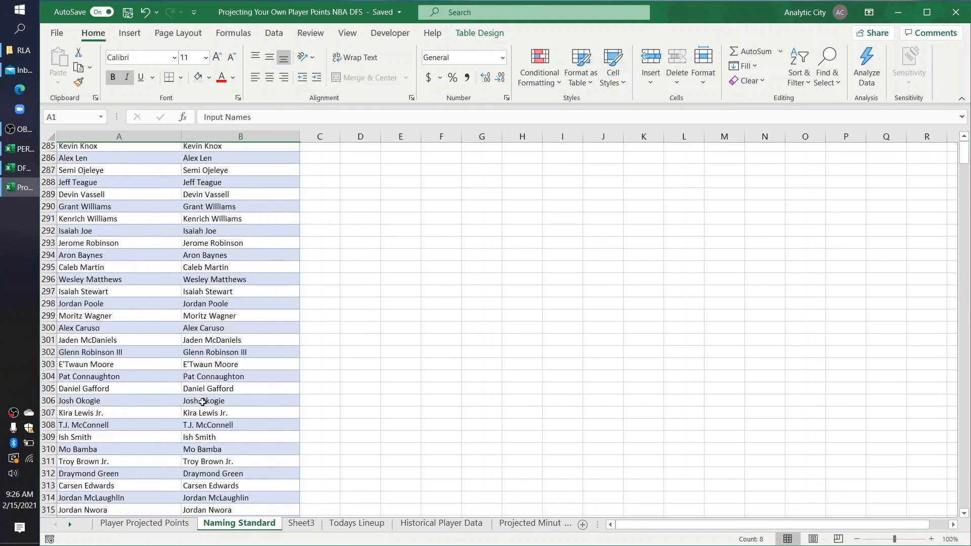
scroll(202, 401, down, 20)
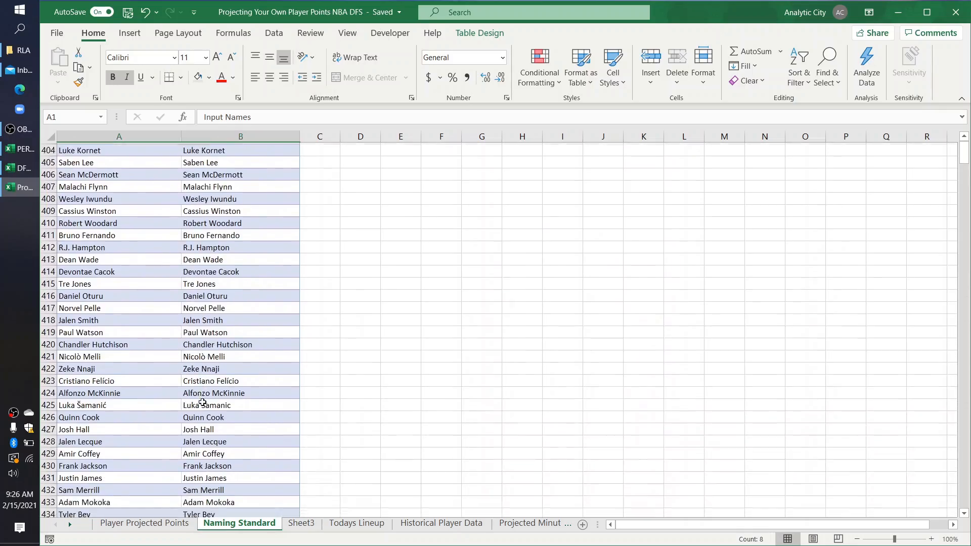
scroll(152, 399, up, 5)
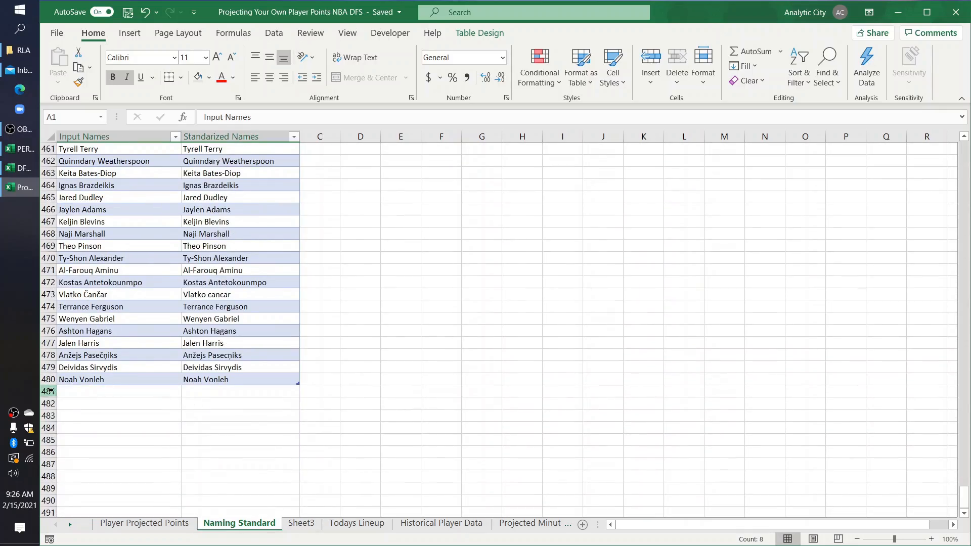
double_click(73, 390)
text(Kel)
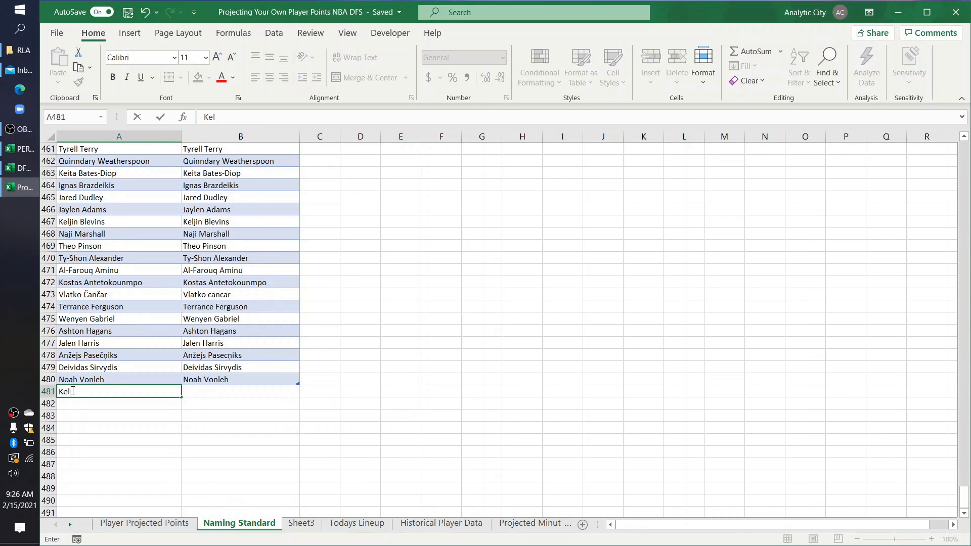
text(ly Oubre)
key(Delete)
key(Return)
- Enter Kelly Oubre Jr. in B481 as the standardized name for the new Kelly Oubre row
click(226, 394)
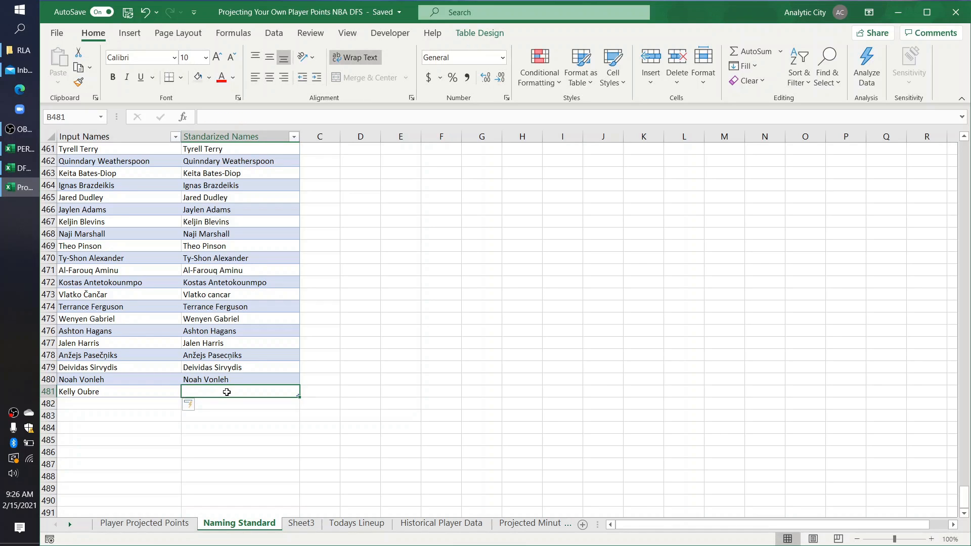
text(Kelly Oubre Jr.)
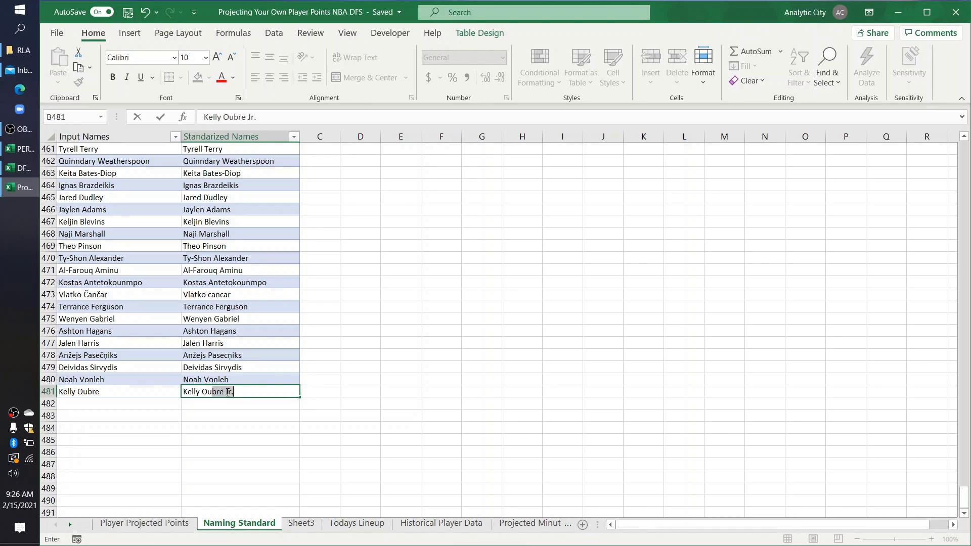
key(Tab)
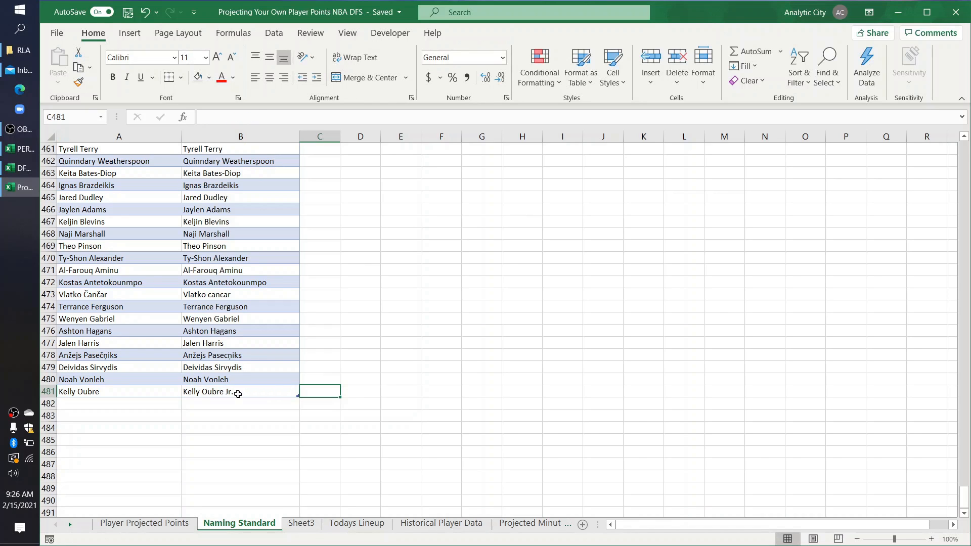
click(267, 392)
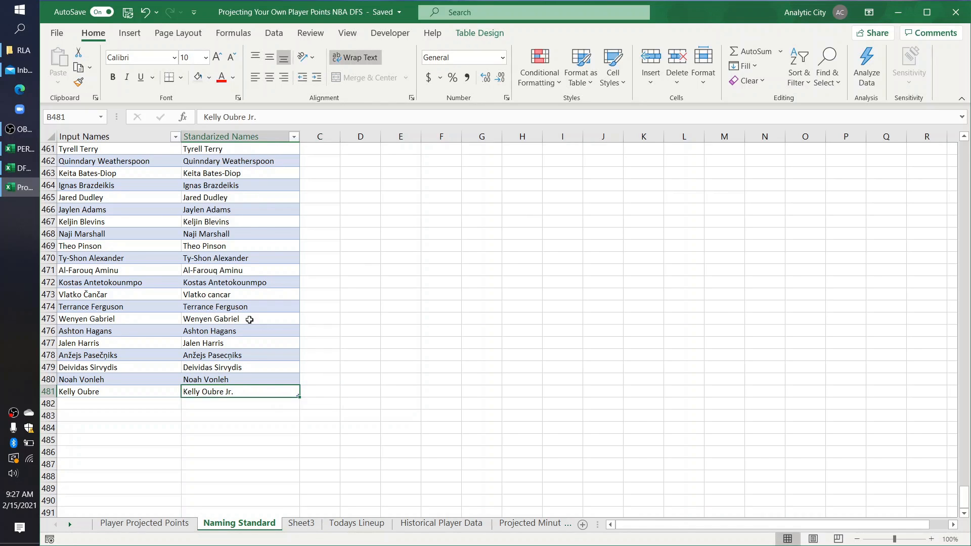
- On Player Projected Points, check the standardized name and the Minutes lookup formula in the Kelly Oubre row
click(159, 526)
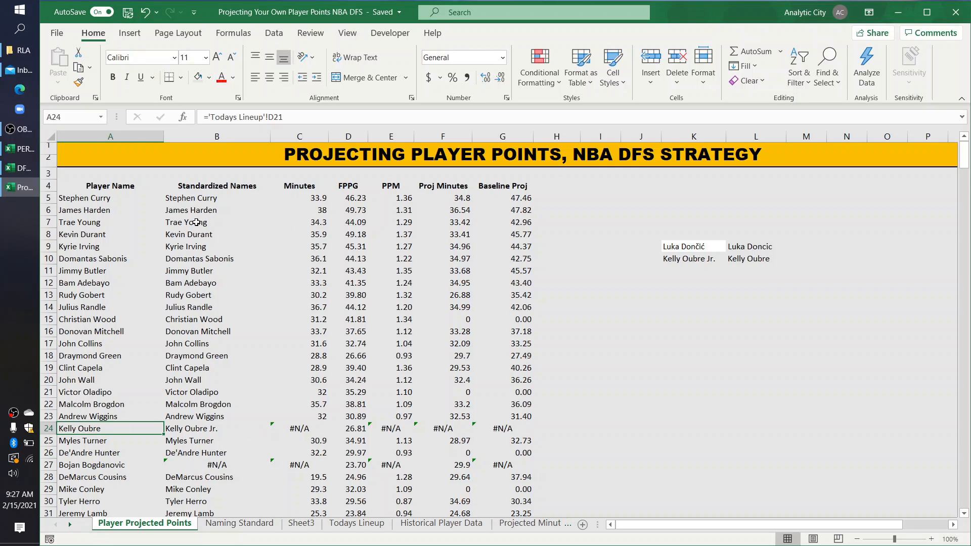
click(188, 429)
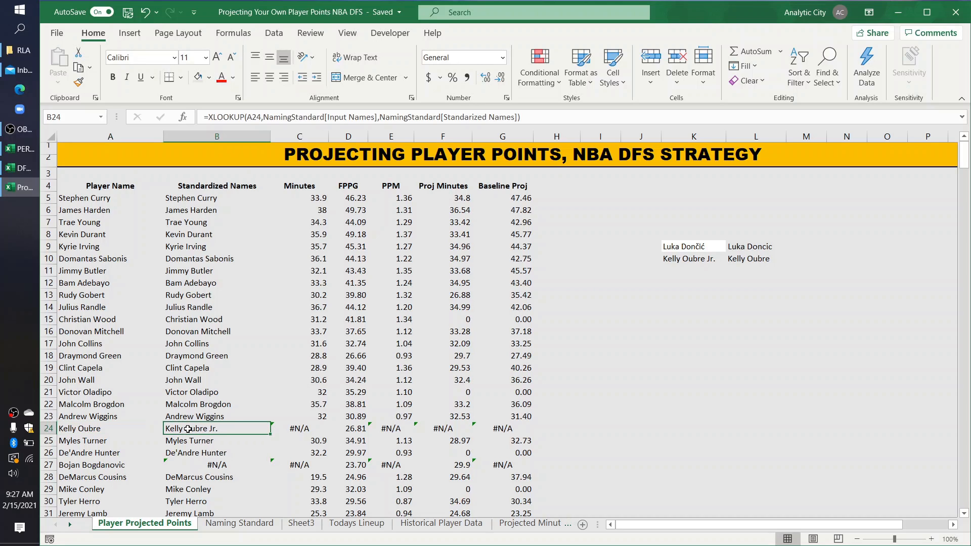
click(289, 428)
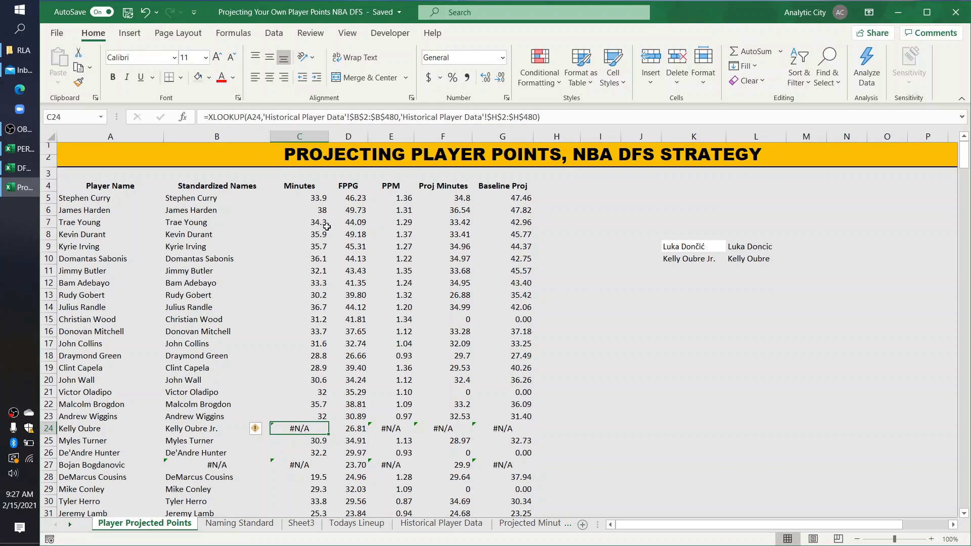
click(265, 119)
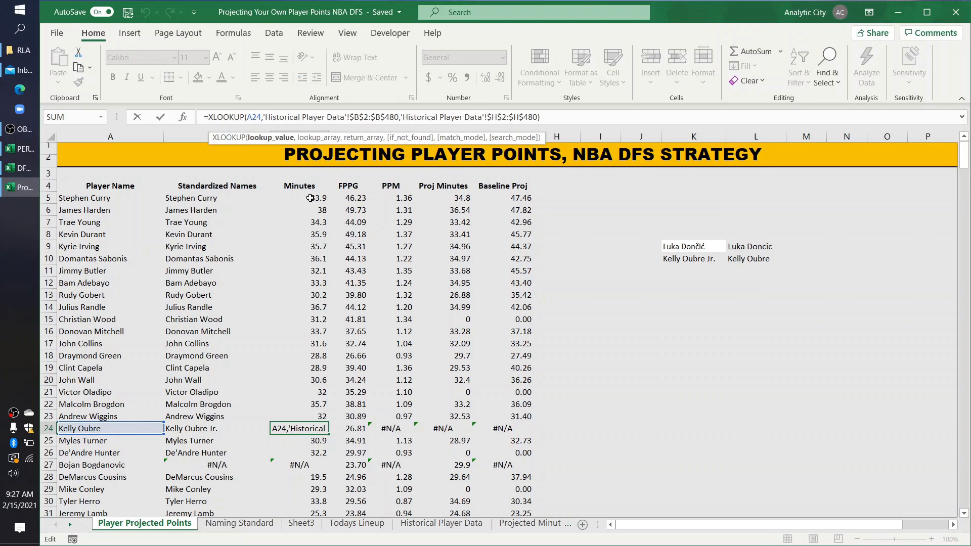
- Change the lookup value of the XLOOKUP in Minutes cell C5 to the standardized name in B5
click(316, 198)
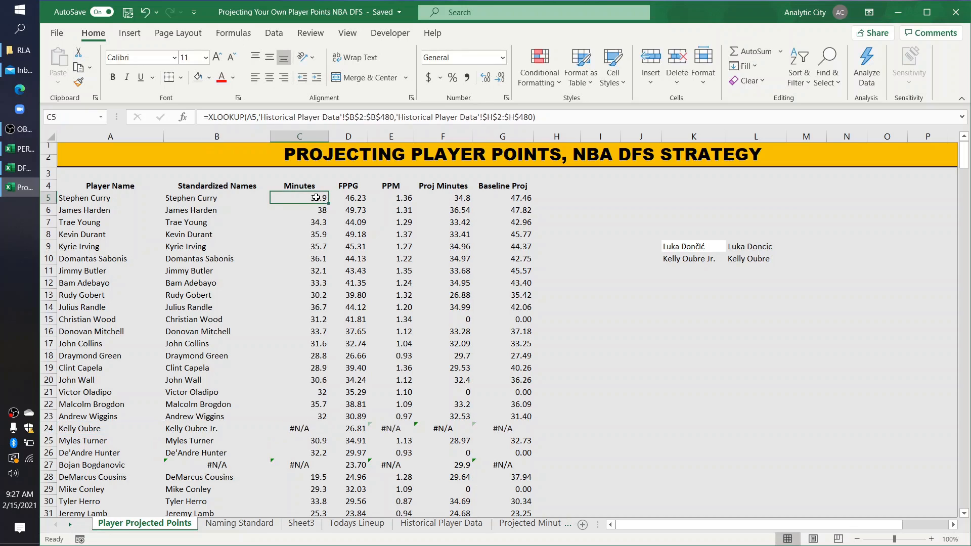
click(256, 119)
key(BackSpace)
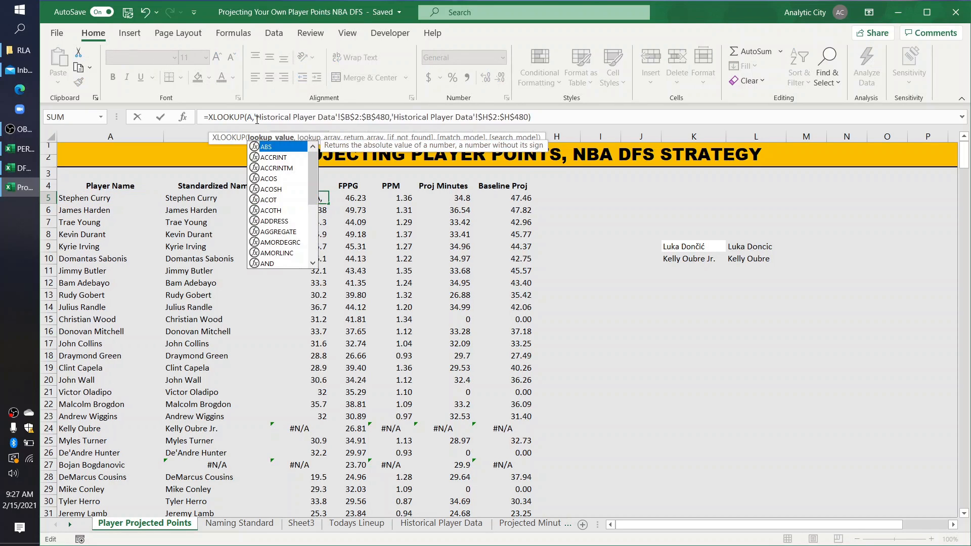
key(BackSpace)
text(B5)
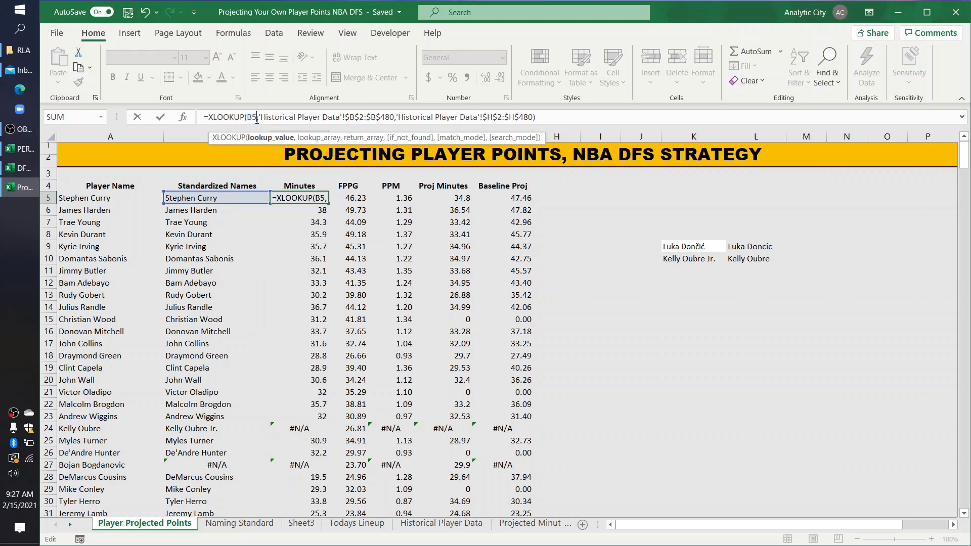
key(Return)
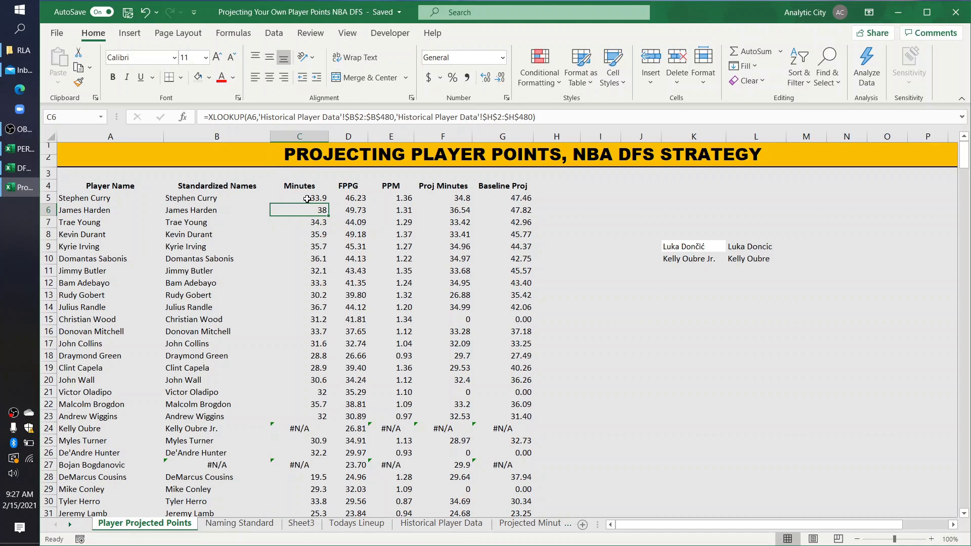
- Check which cells the PPM formula in E5 refers to
click(350, 198)
click(389, 198)
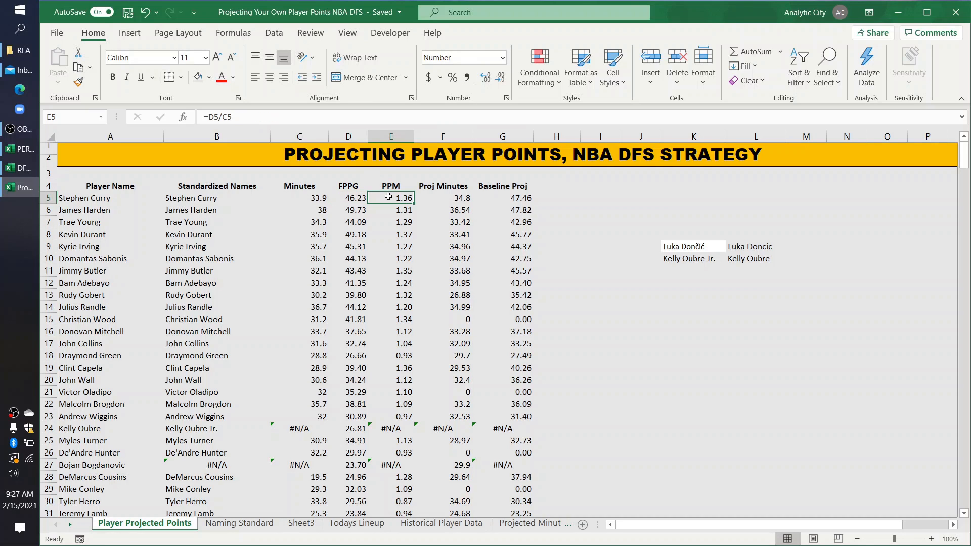
click(214, 117)
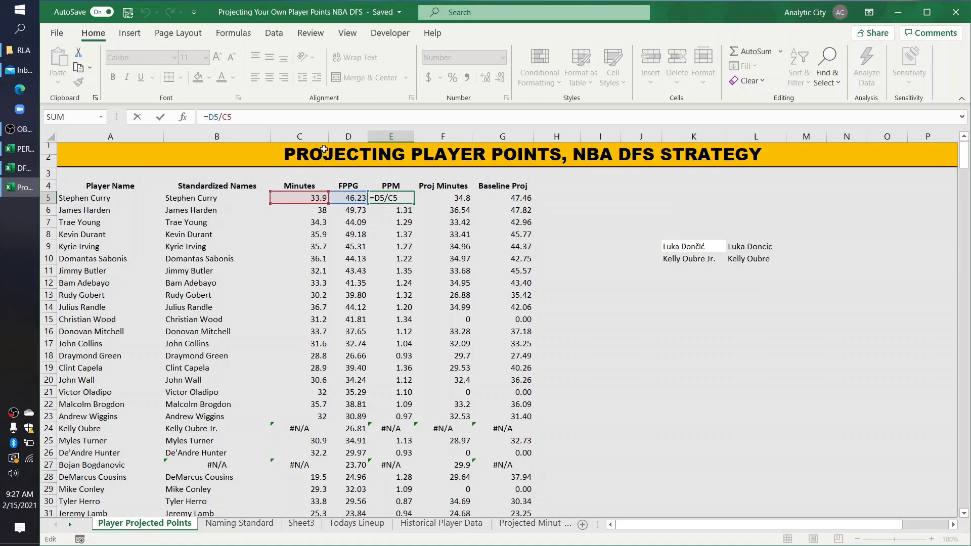
- Change the lookup value of the Proj Minutes XLOOKUP in F5 to B5
click(429, 199)
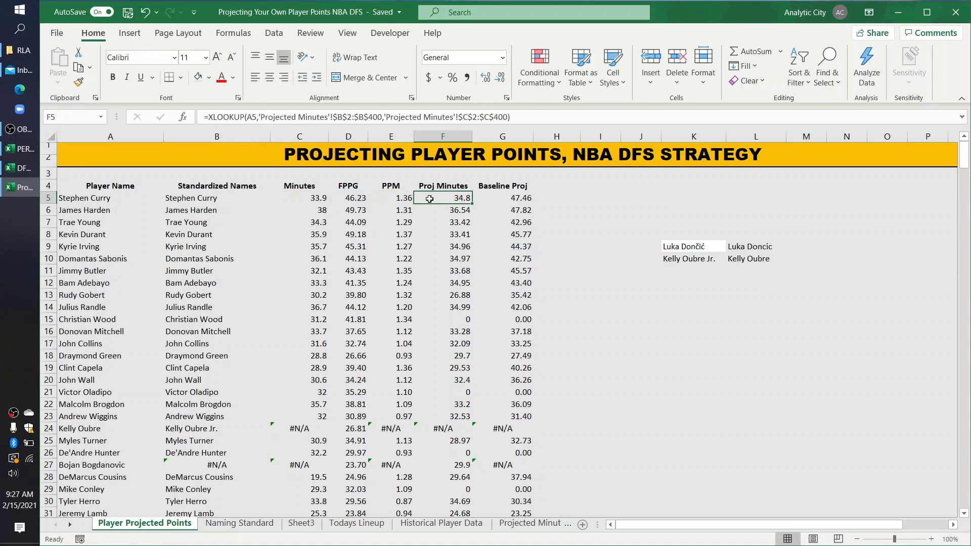
click(250, 117)
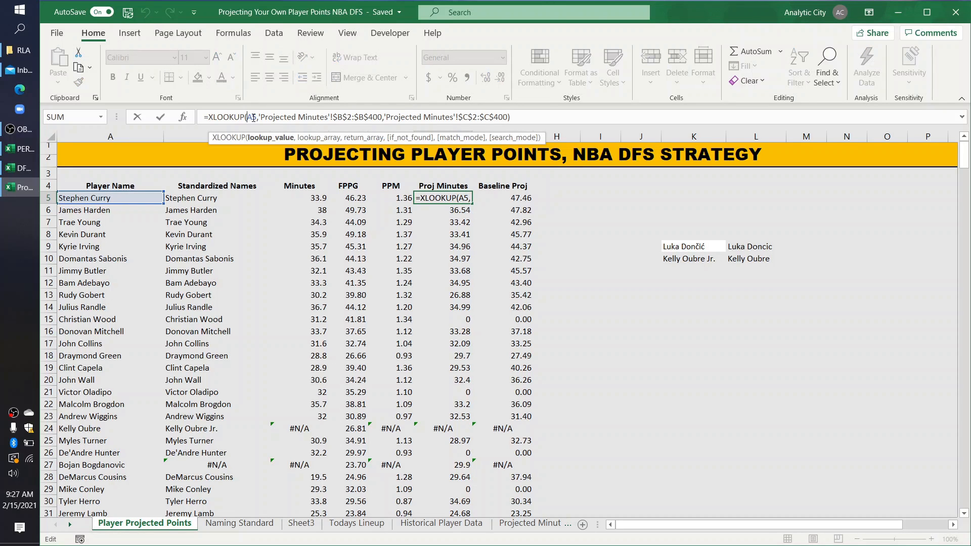
key(BackSpace)
text(B)
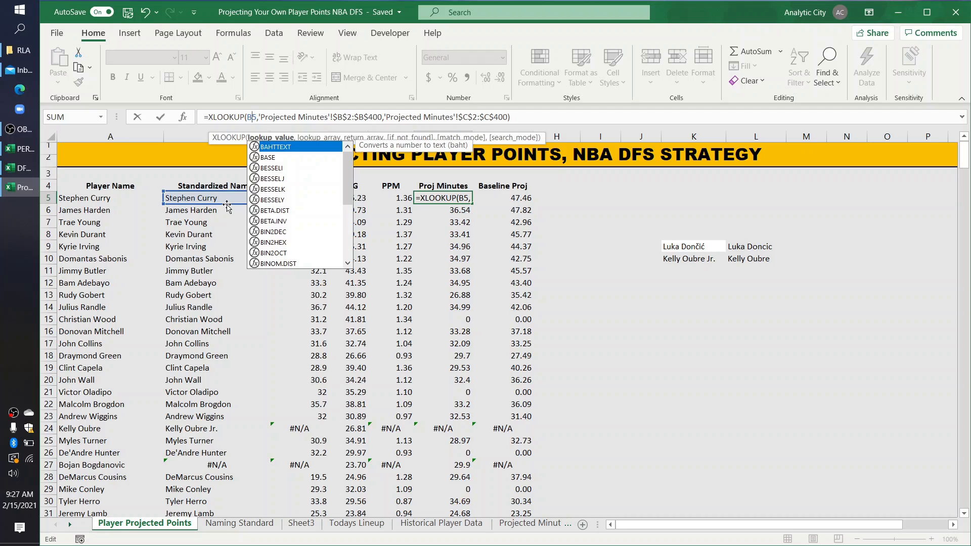
key(Return)
- Fill the updated Minutes and Proj Minutes lookups down their columns and check the formulas in the lower rows
click(492, 195)
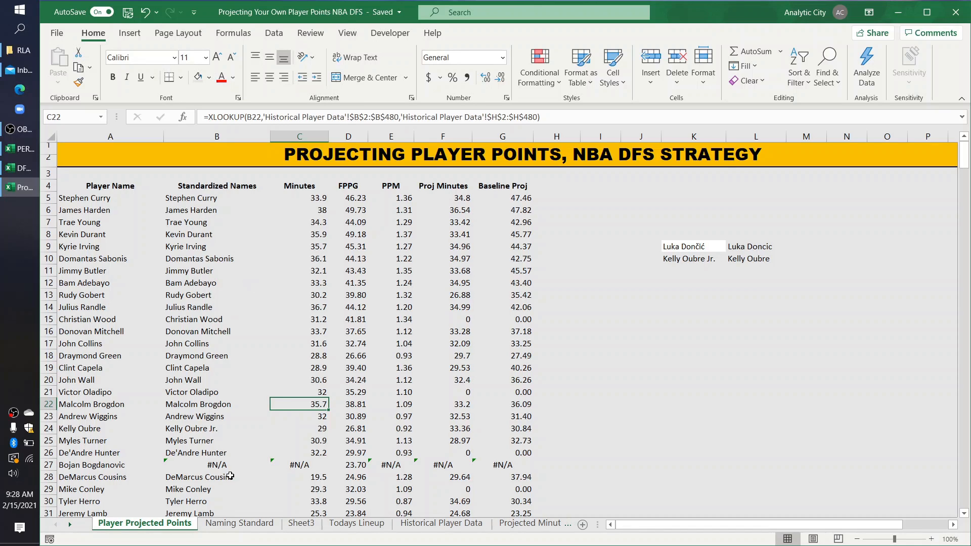
click(328, 262)
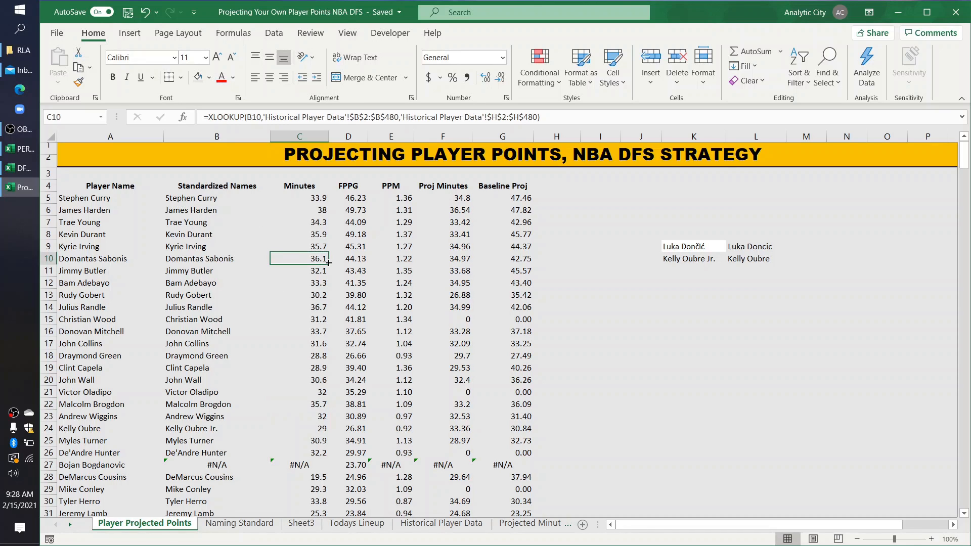
click(354, 250)
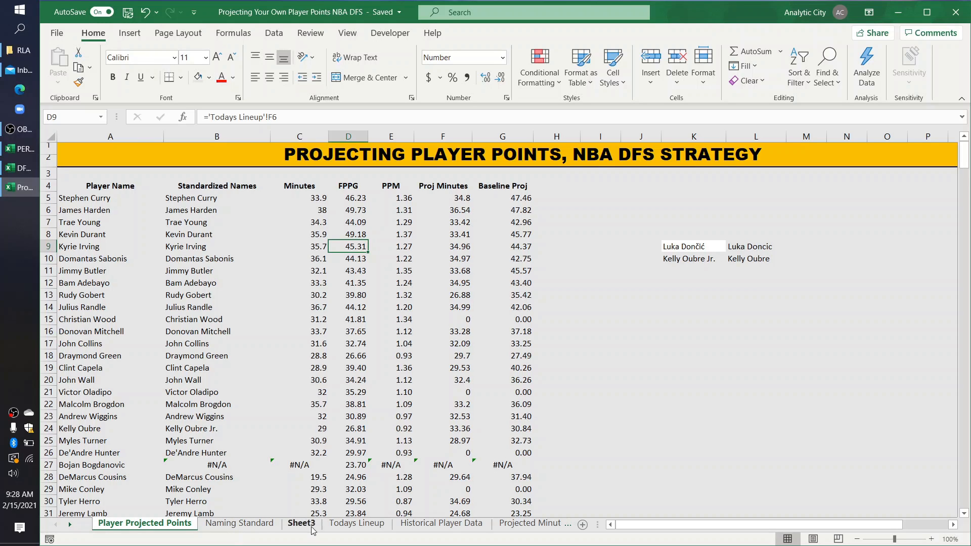
- Examine the Standarized Names column on Todays Lineup and compare the layout with Player Projected Points
click(250, 523)
click(344, 523)
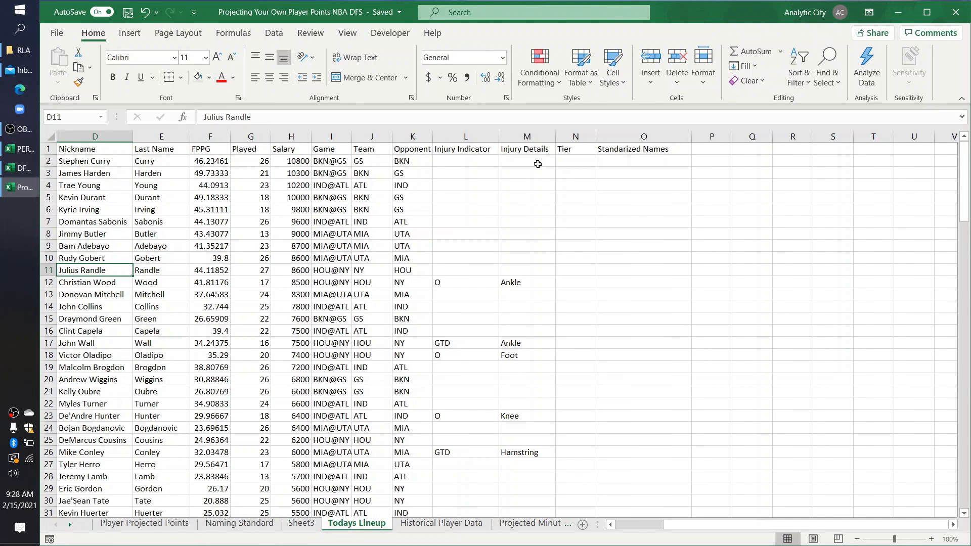
click(614, 161)
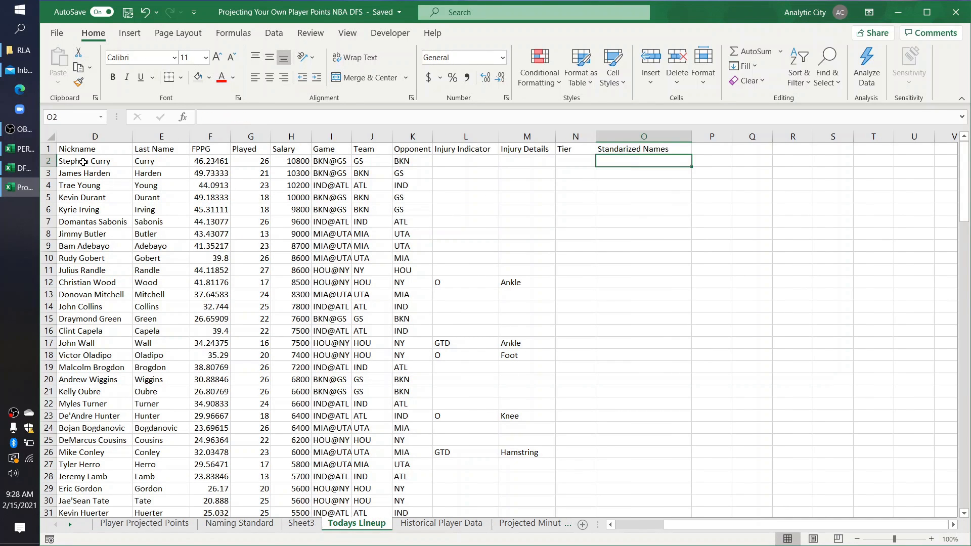
click(152, 524)
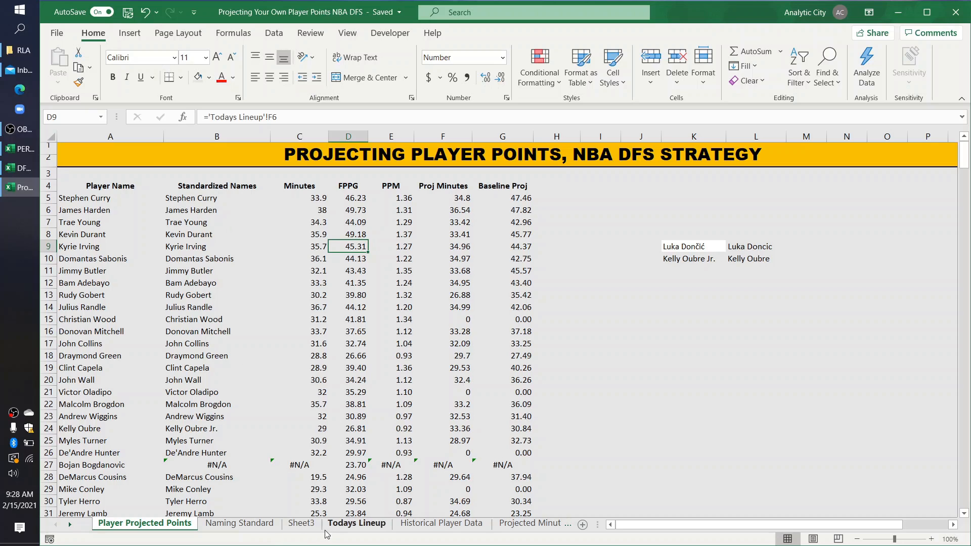
- In O2 on Todays Lineup, begin an XLOOKUP with D2 as lookup value and NamingStandard[Input Names] as lookup array
click(356, 523)
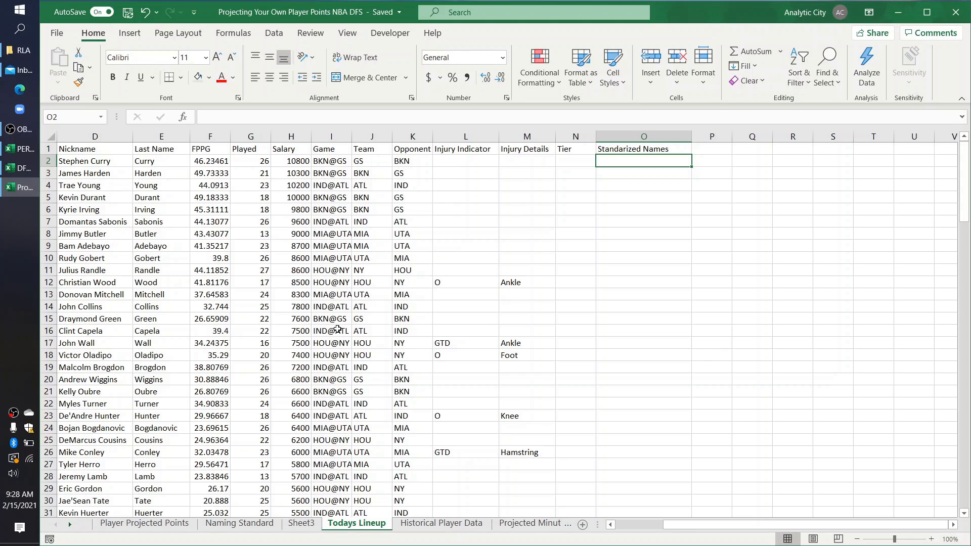
text(=xlo)
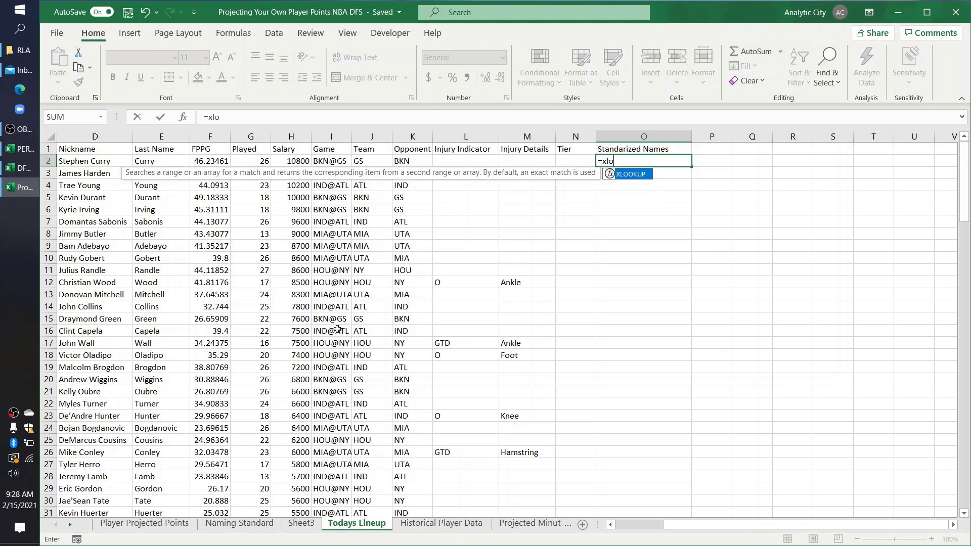
text(okup()
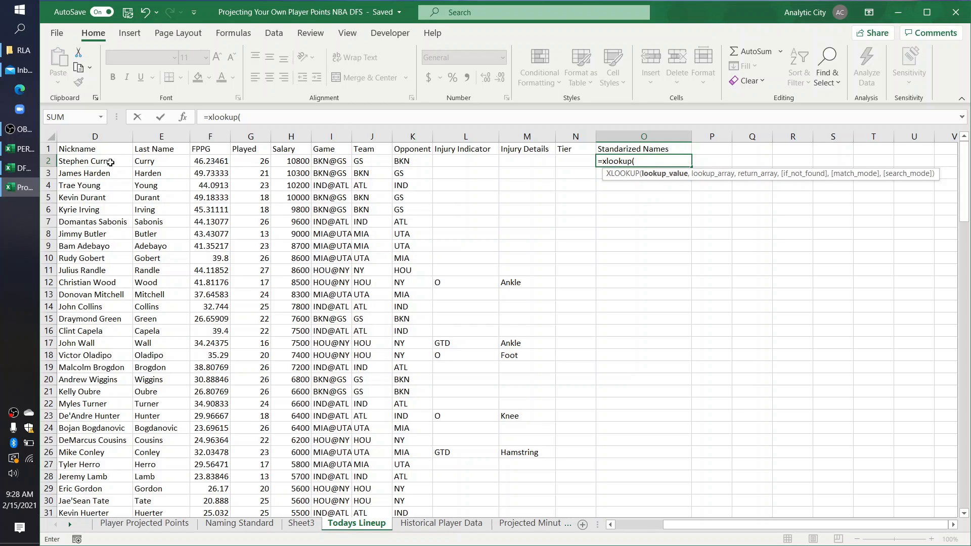
click(110, 162)
text(,)
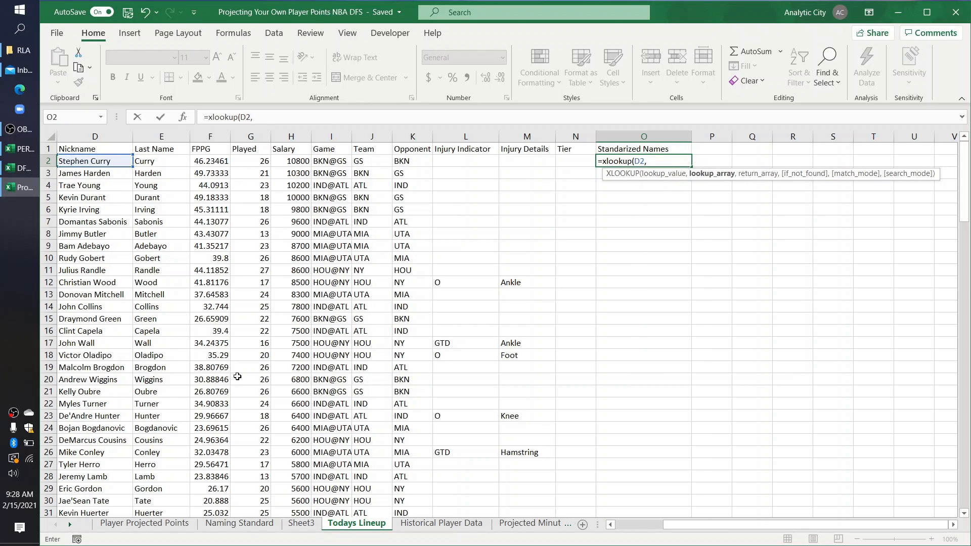
text(nam)
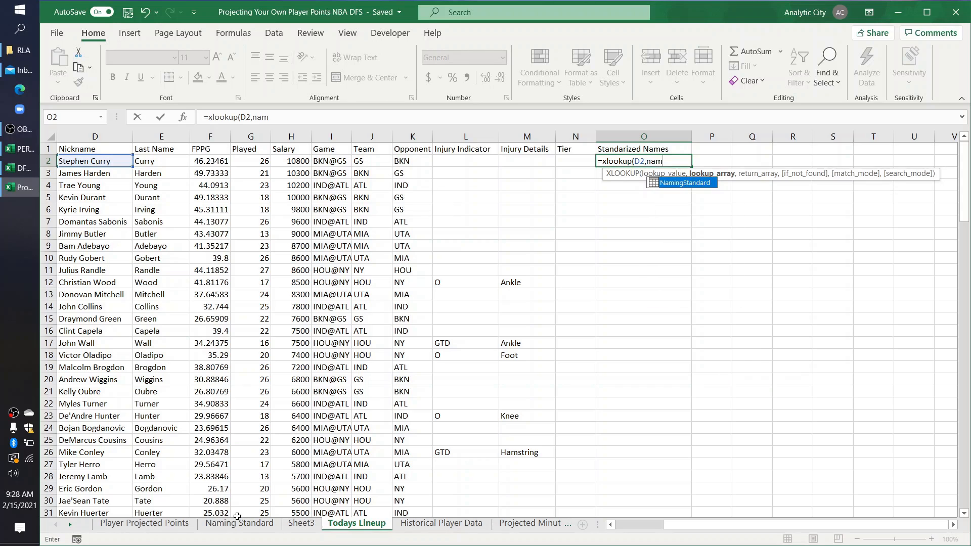
double_click(670, 185)
text([in)
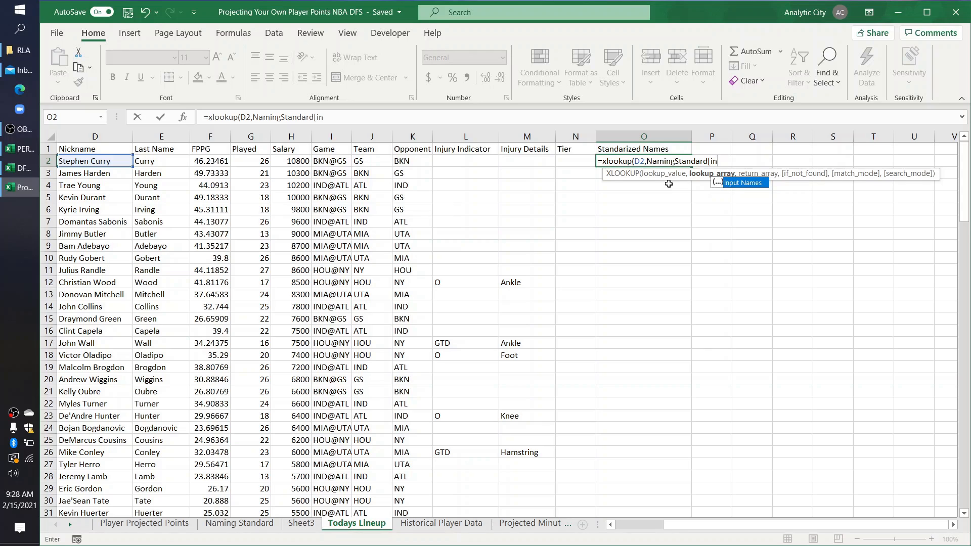
double_click(733, 181)
- Complete the XLOOKUP in O2 with NamingStandard[Standarized Names] as the return array
text(,nam)
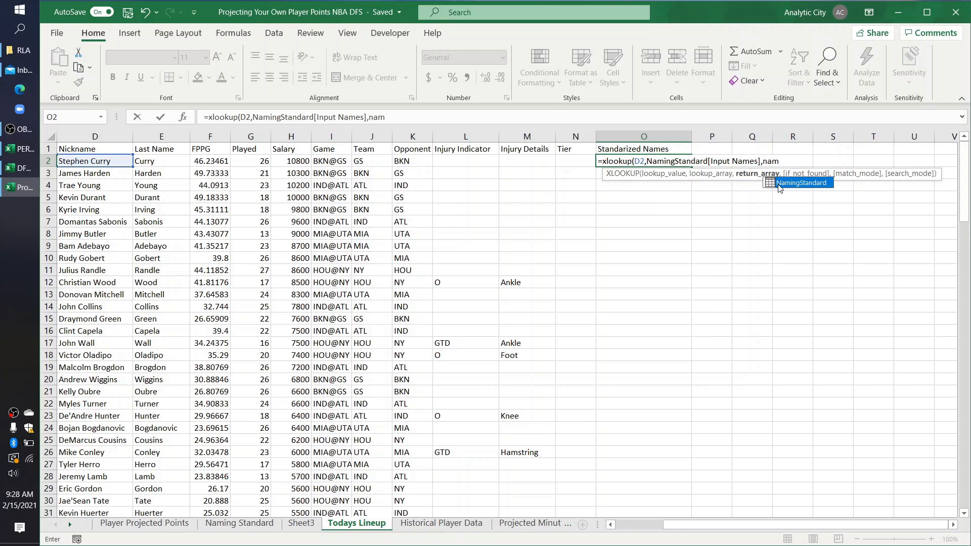
double_click(783, 183)
text([)
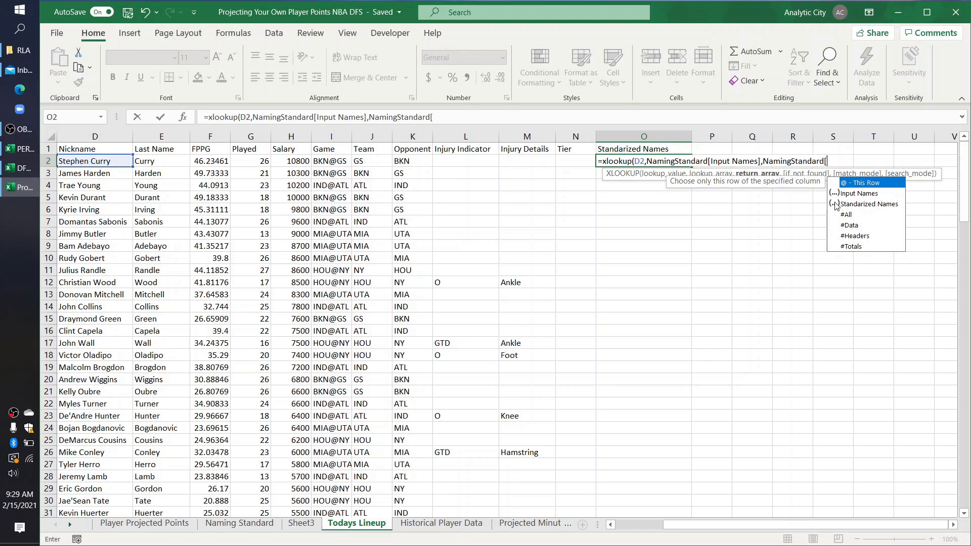
double_click(847, 204)
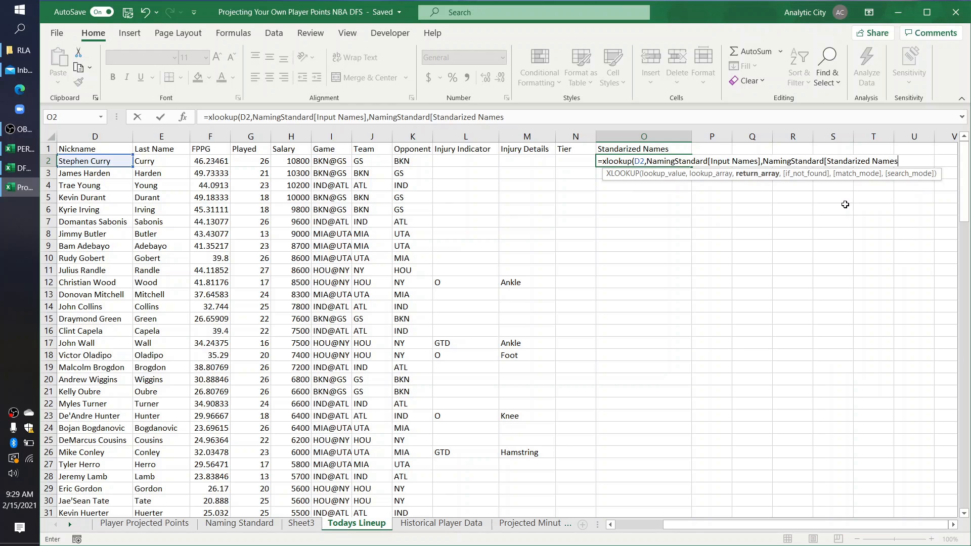
text())
key(Return)
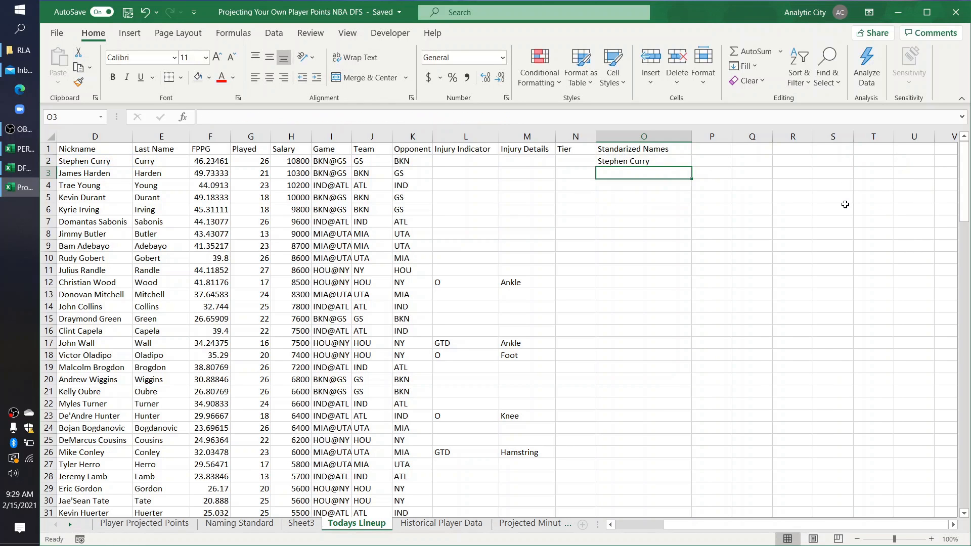
- Fill the XLOOKUP formula from O2 down through O582 in the Standarized Names column
drag(670, 160, 671, 542)
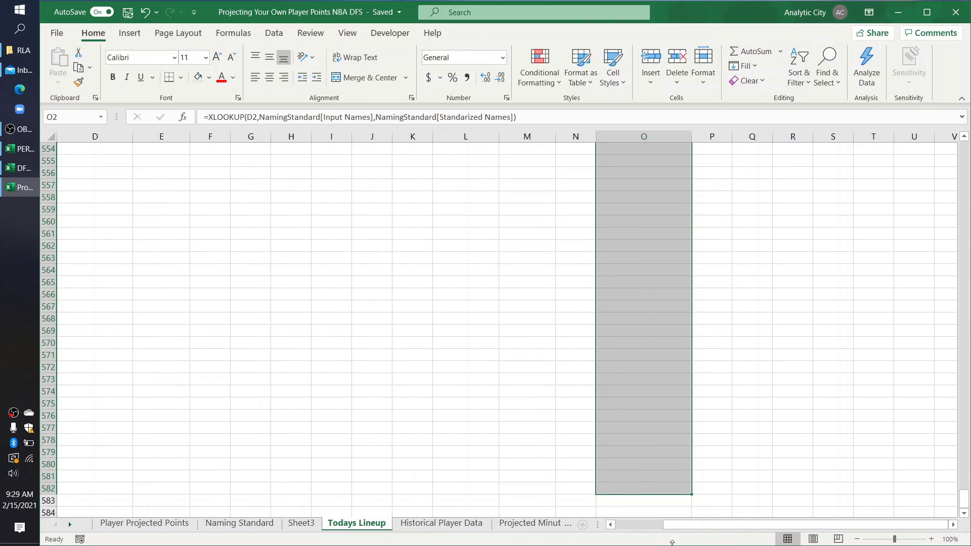
key(ctrl+d)
scroll(603, 391, up, 20)
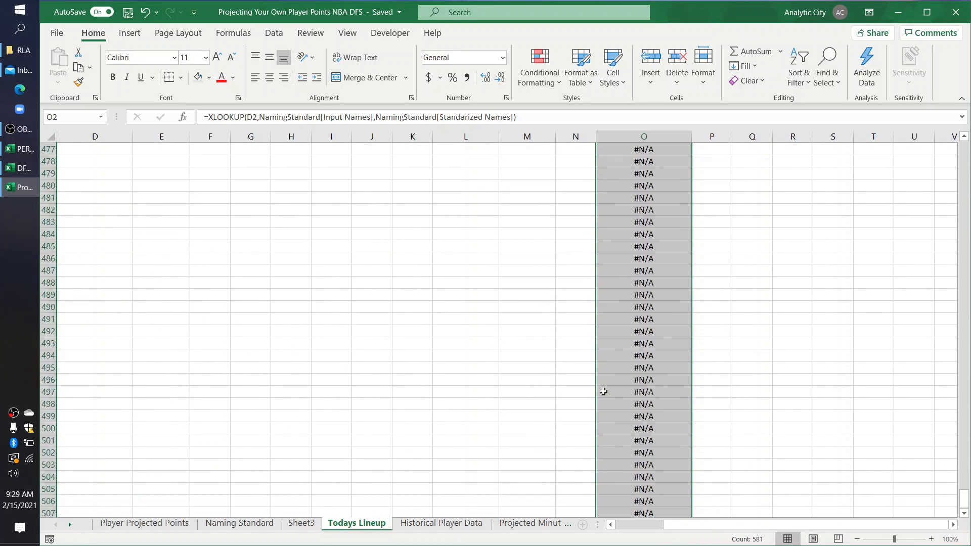
scroll(603, 392, up, 20)
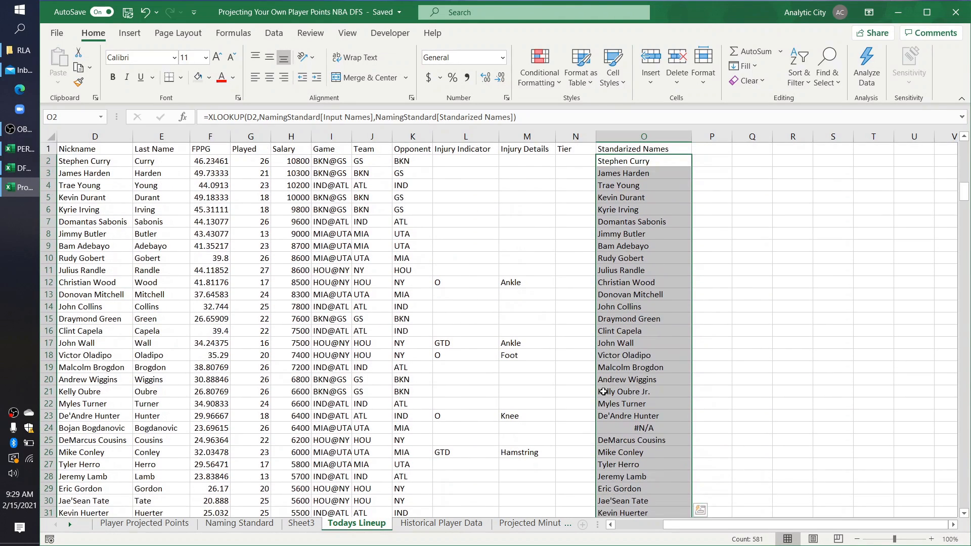
- Inspect the Standarized Names lookup in O24 against the Bojan Bogdanovic nickname and last name in the same row
click(657, 417)
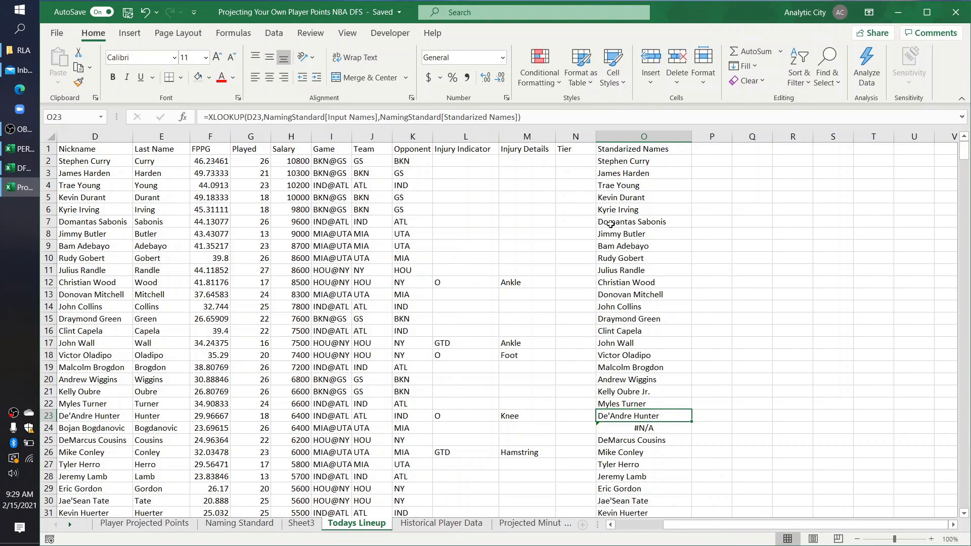
click(621, 432)
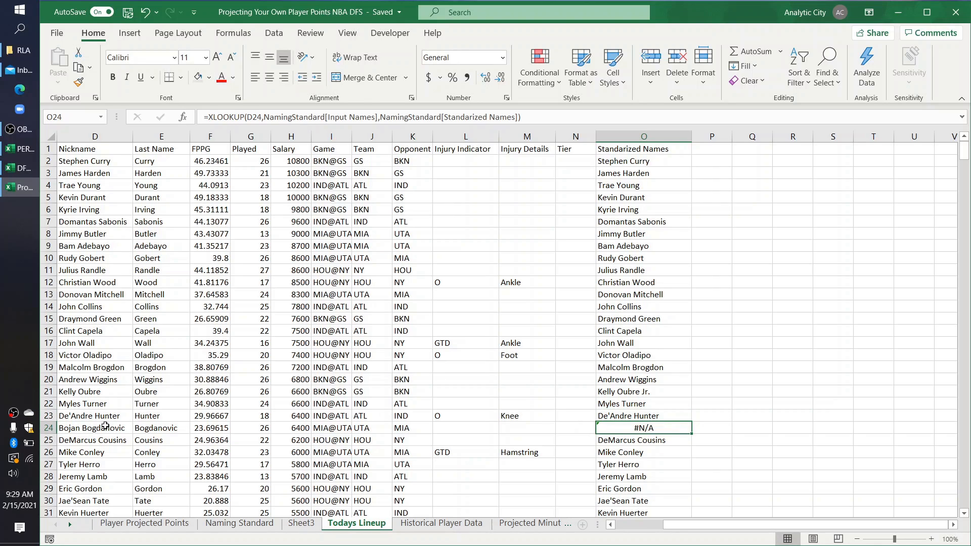
click(105, 427)
click(651, 432)
click(77, 430)
click(151, 425)
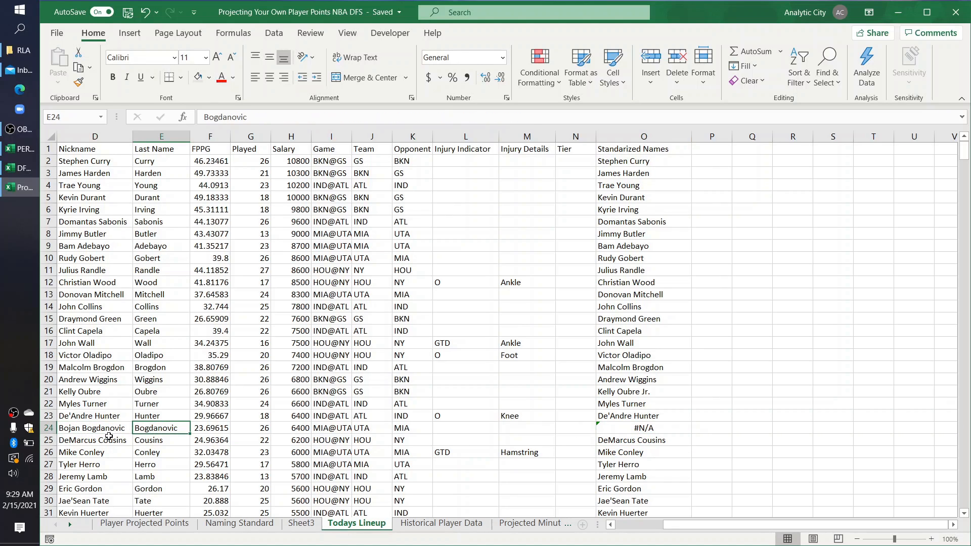
- Check the exact spelling of the Bojan Bogdanovic nickname in D24 on Todays Lineup
click(109, 438)
click(111, 429)
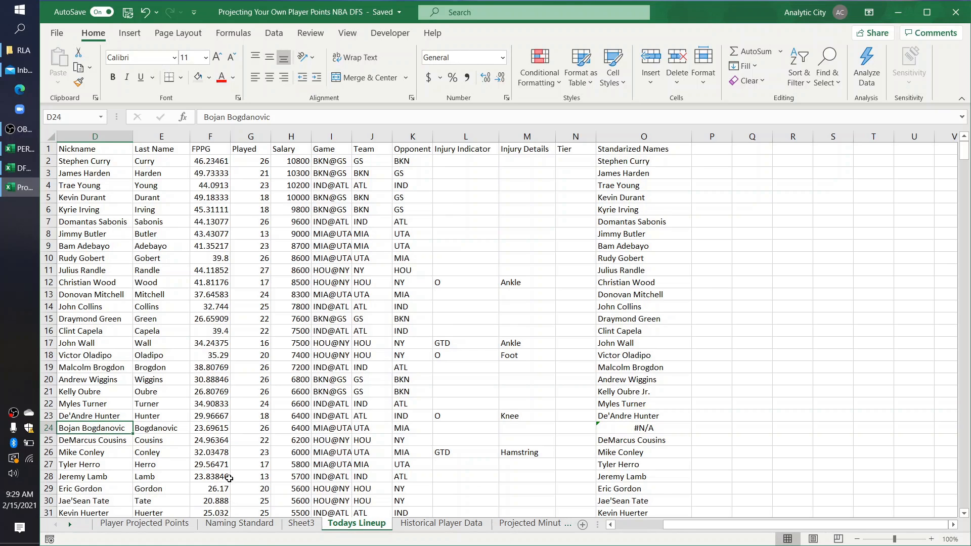
scroll(229, 478, down, 1)
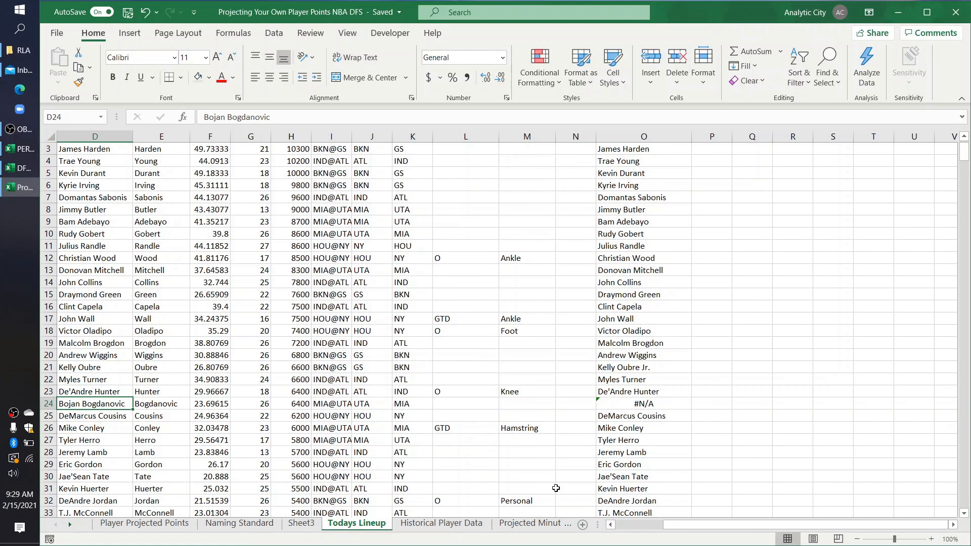
- Copy the XLOOKUP formula from O2 on Todays Lineup into AE2 under Standardized Names on Historical Player Data
click(468, 524)
scroll(420, 360, up, 20)
scroll(421, 361, up, 20)
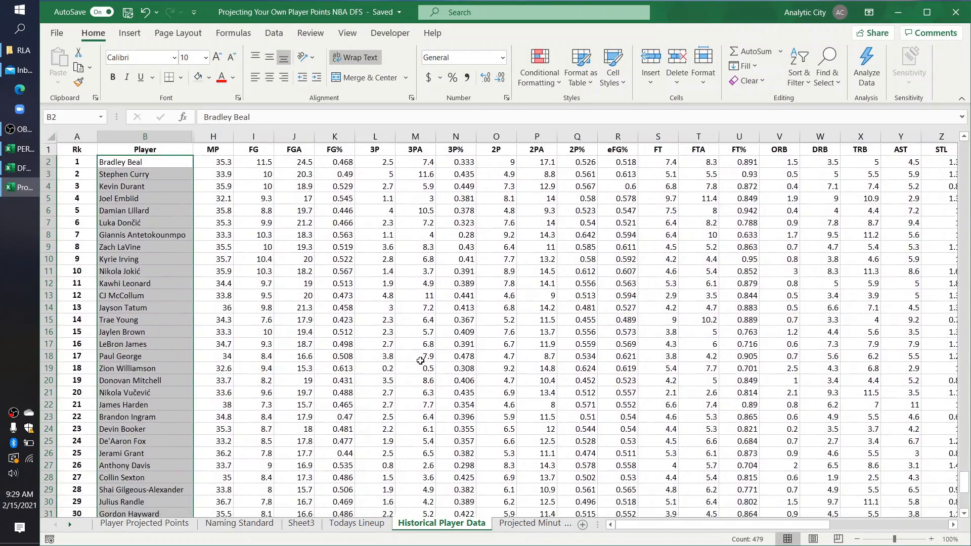
scroll(420, 360, right, 6)
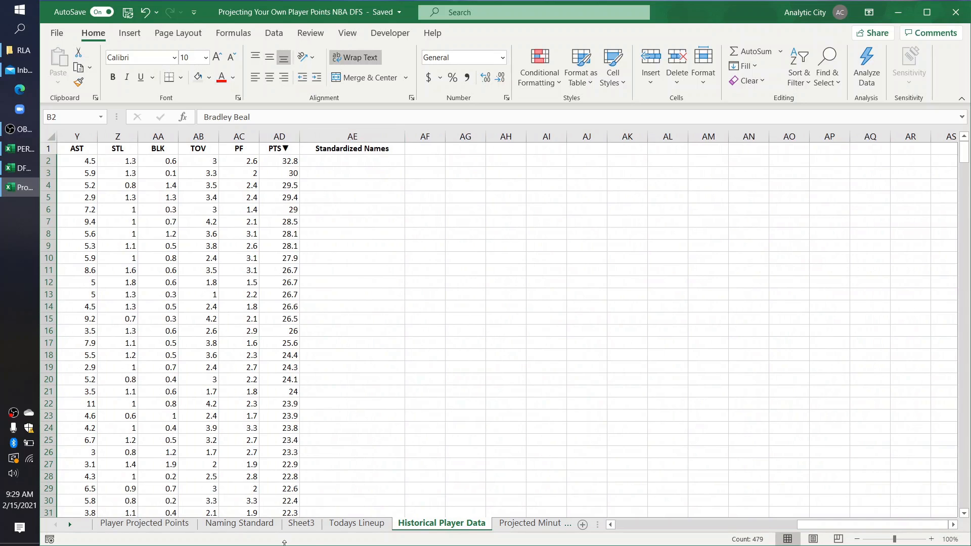
click(357, 524)
scroll(632, 228, up, 1)
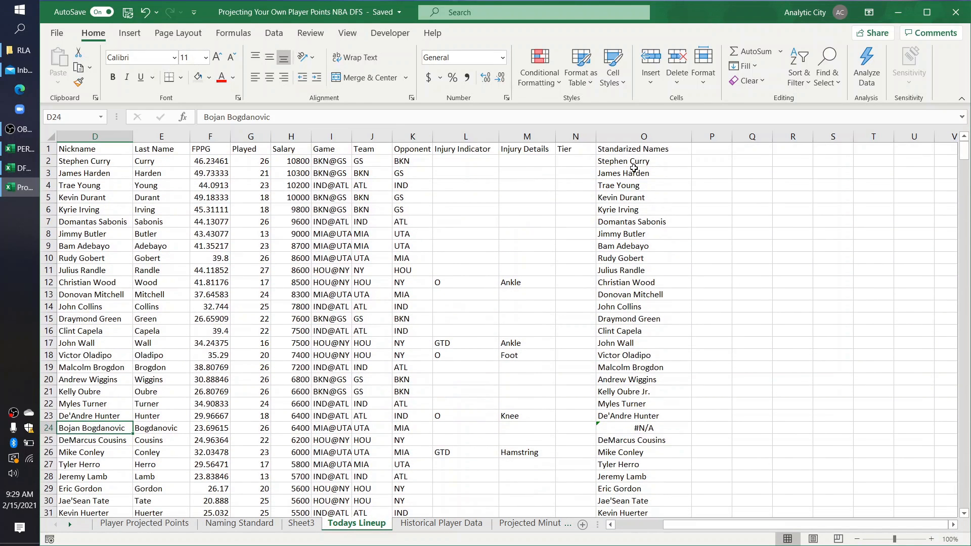
click(633, 161)
key(ctrl+c)
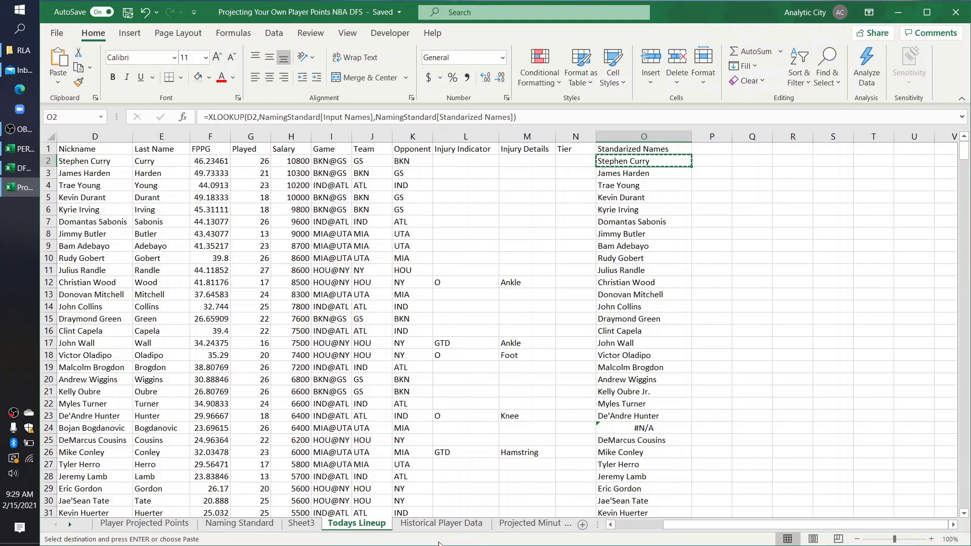
click(436, 523)
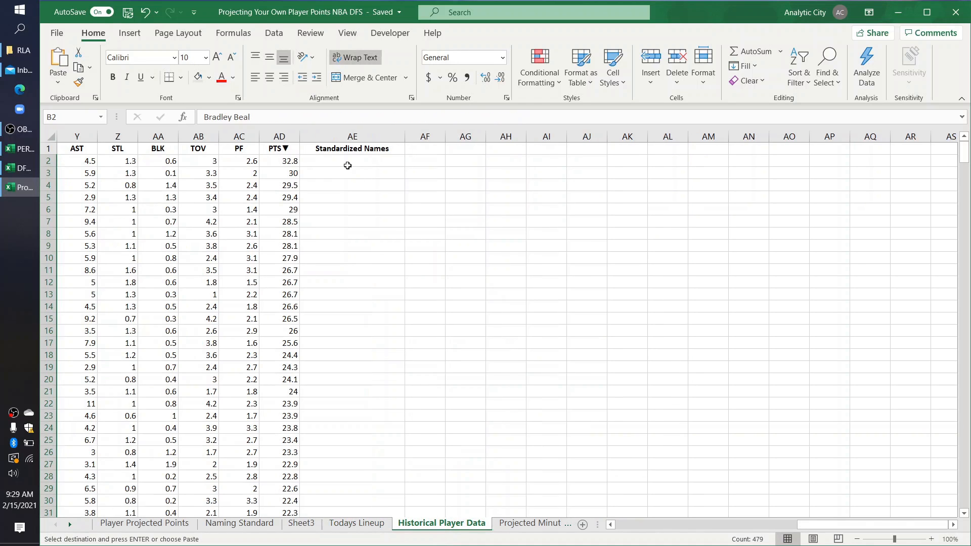
click(349, 162)
key(ctrl+v)
- Set the lookup value of the AE2 XLOOKUP to player cell B2 on Historical Player Data
click(260, 117)
key(BackSpace)
key(BackSpace)
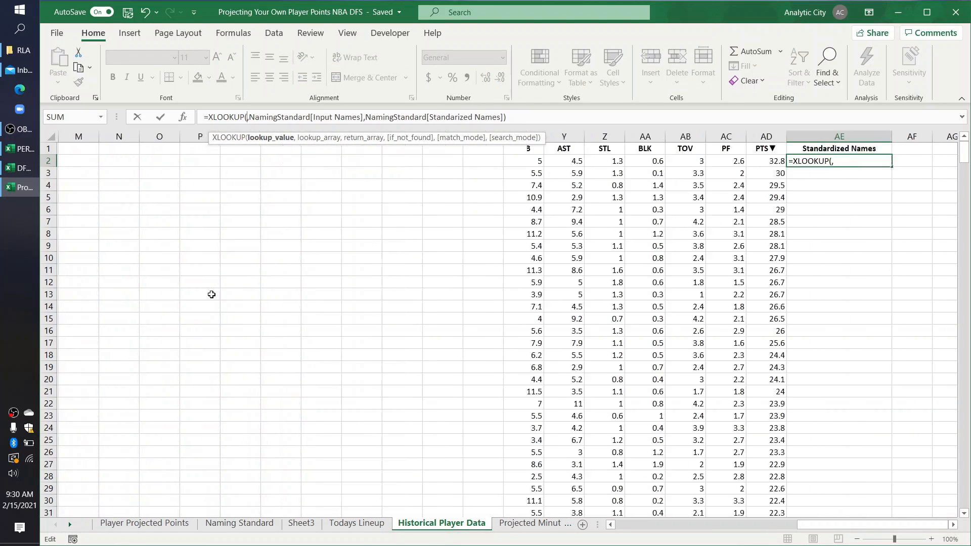
scroll(211, 294, left, 5)
click(144, 162)
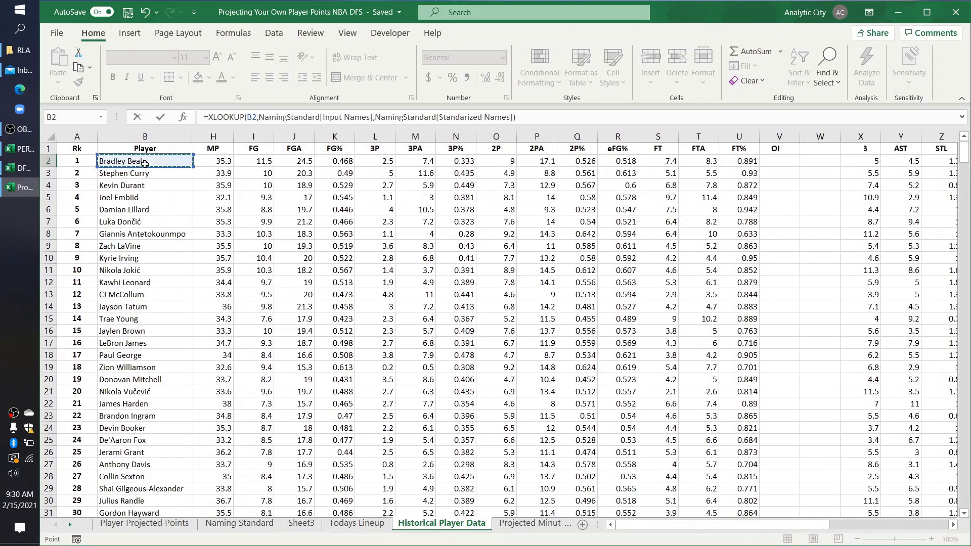
key(Return)
- Fill the AE2 XLOOKUP down the Standardized Names column on Historical Player Data and review the player rows
click(869, 160)
double_click(930, 167)
scroll(785, 303, down, 20)
scroll(785, 304, down, 20)
scroll(785, 305, down, 8)
scroll(432, 362, left, 4)
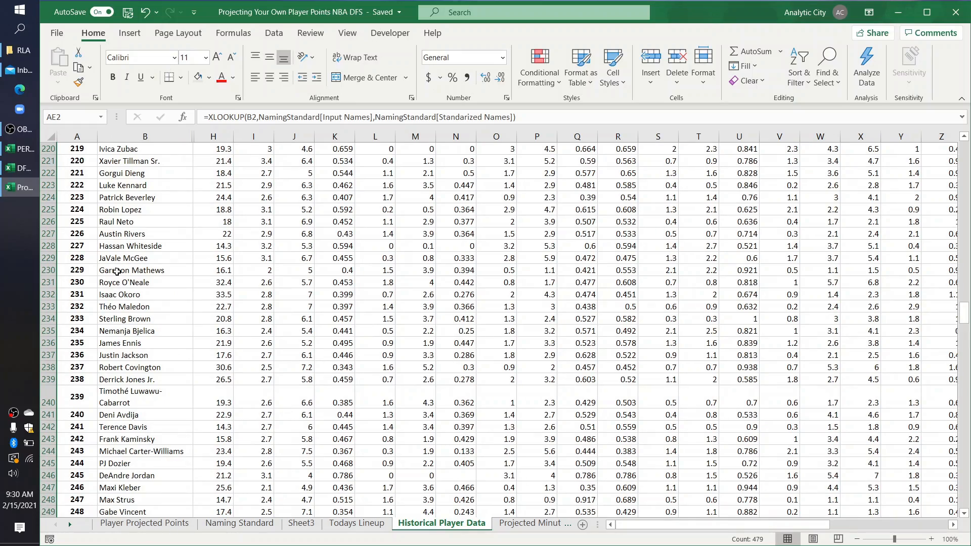
scroll(165, 251, up, 20)
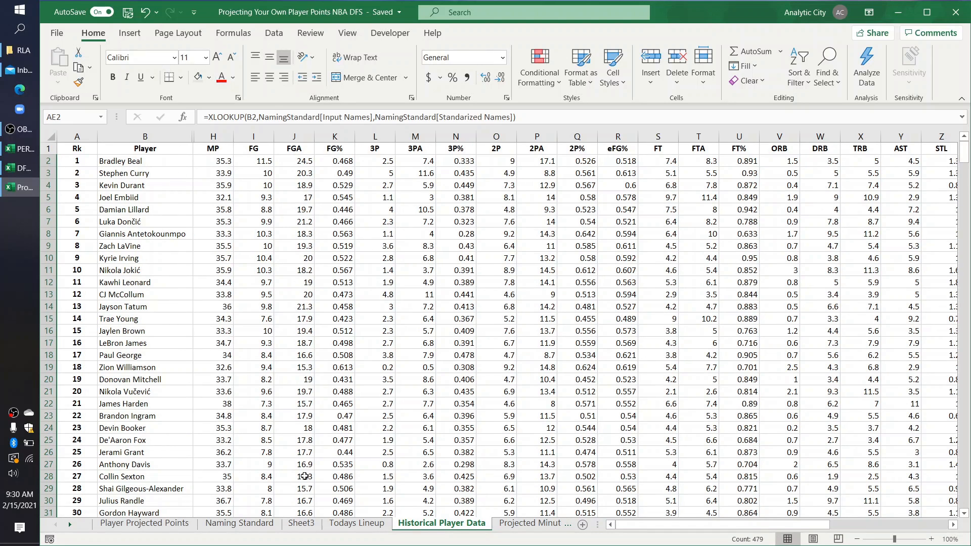
- Compare the Player column on Historical Player Data with the Input Names and Standarized Names on Naming Standard
click(239, 523)
scroll(183, 301, up, 9)
scroll(183, 301, up, 20)
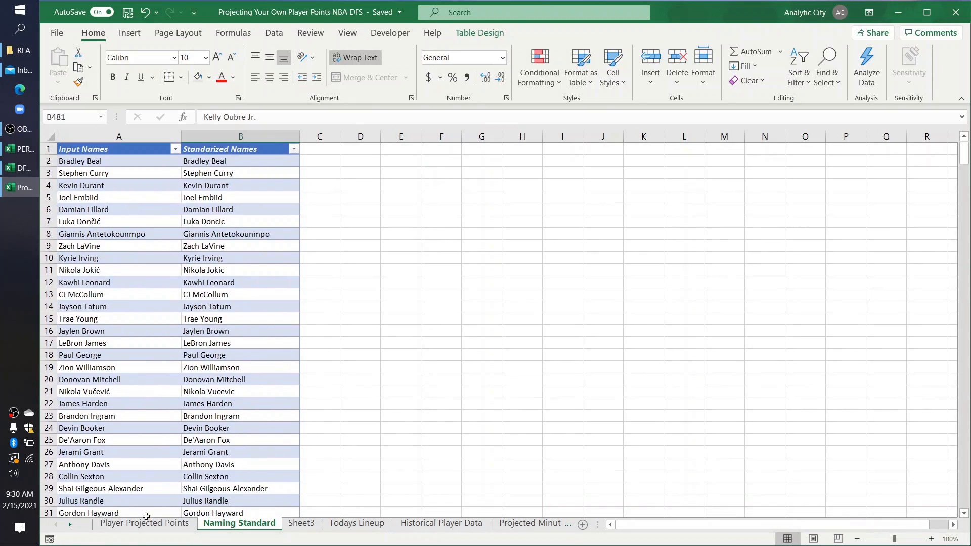
click(413, 523)
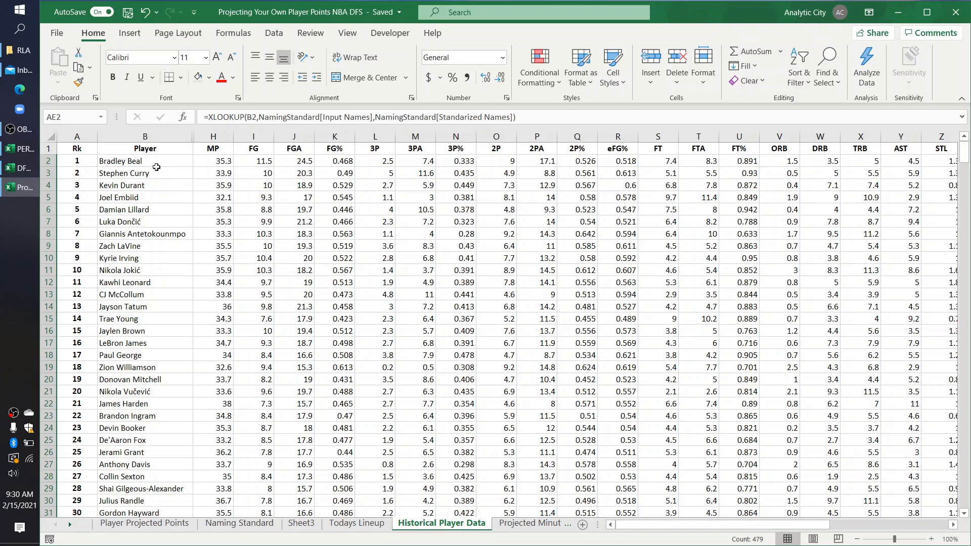
click(156, 167)
click(154, 284)
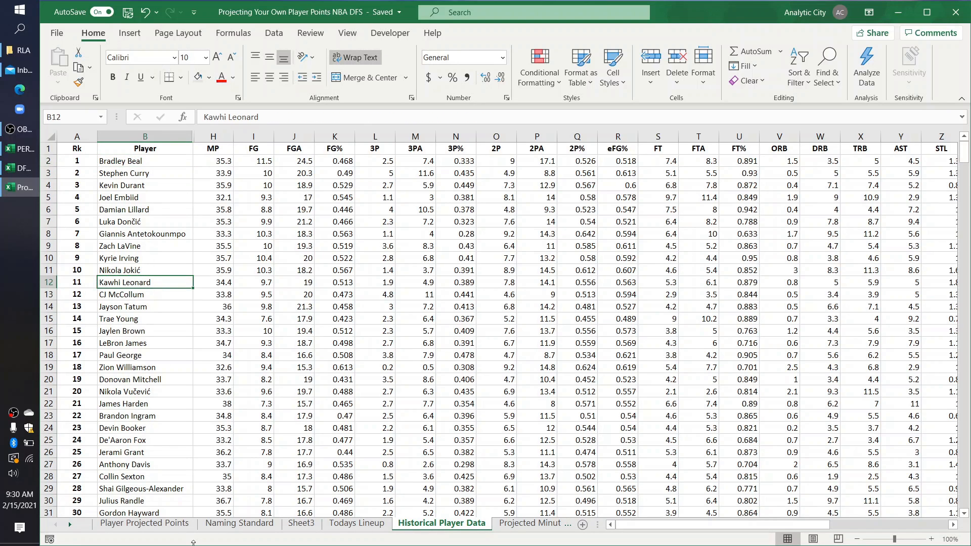
click(238, 523)
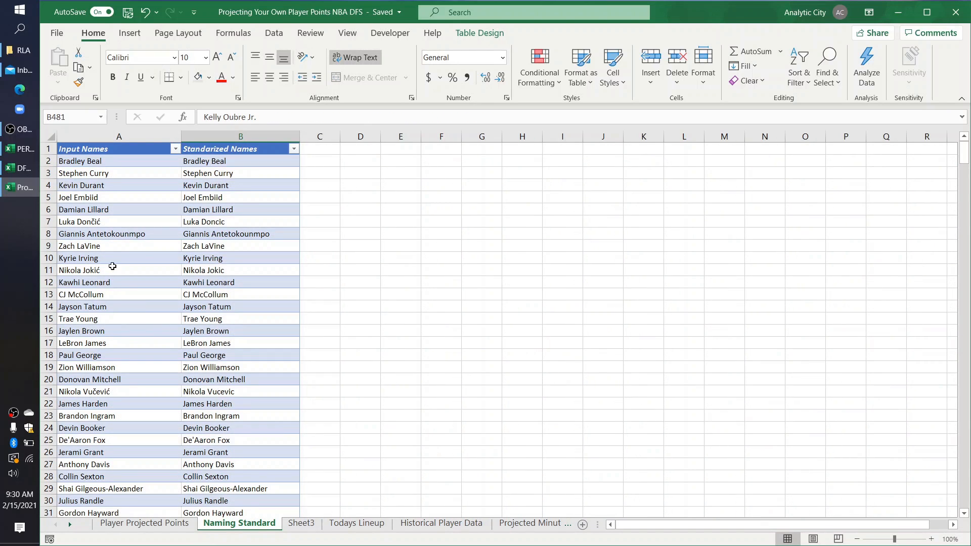
click(461, 523)
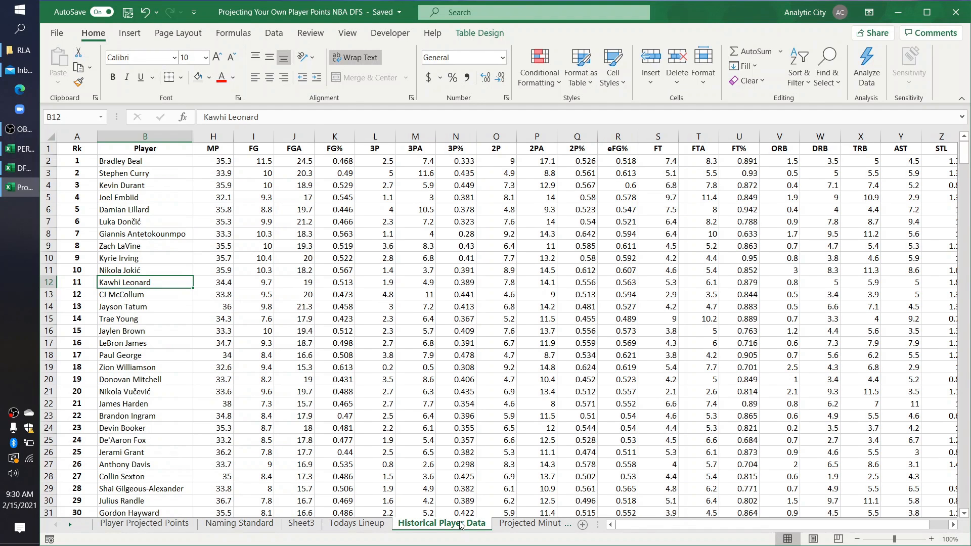
- Copy the XLOOKUP formula from AE2 on Historical Player Data into A2 on Projected Minutes
click(533, 523)
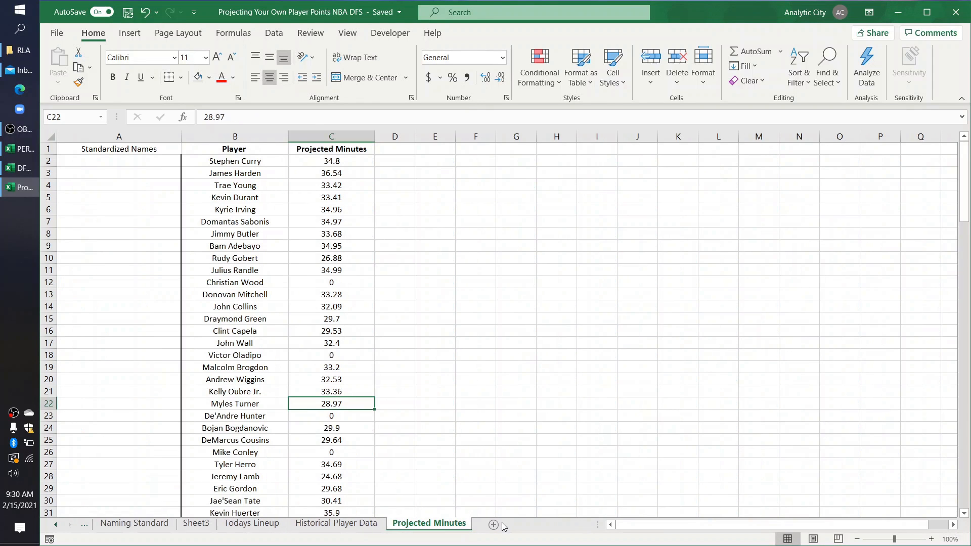
click(121, 166)
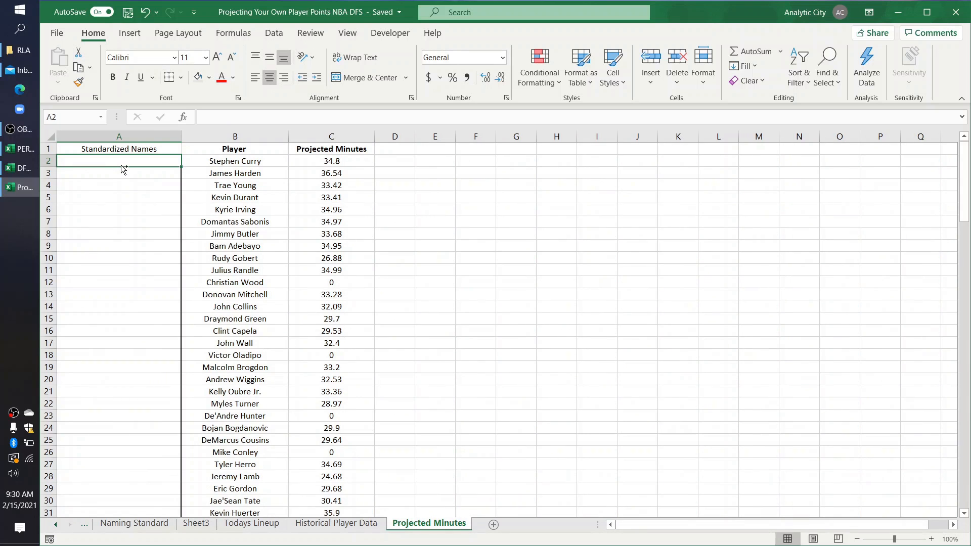
click(325, 522)
scroll(526, 202, right, 6)
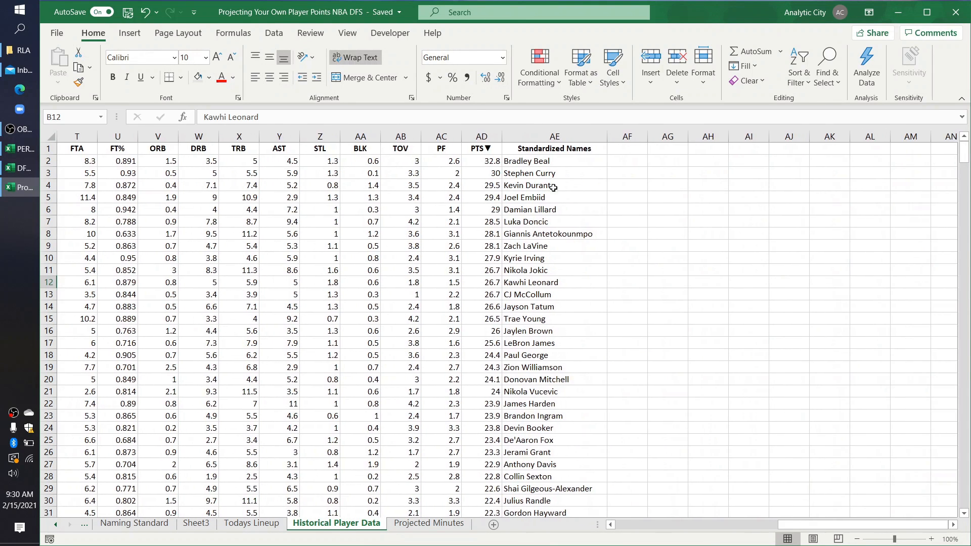
click(529, 162)
key(ctrl+c)
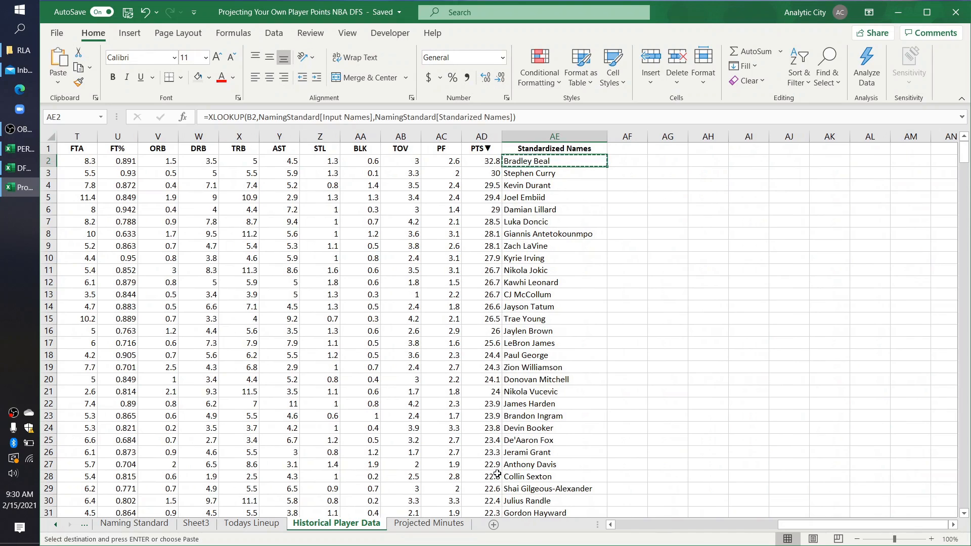
click(428, 523)
key(ctrl+v)
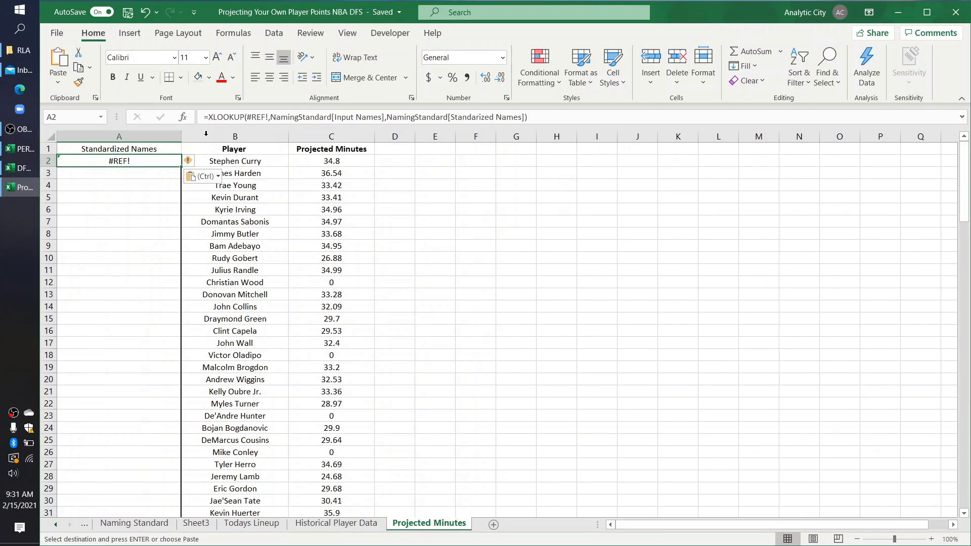
- Replace the #REF! lookup value in the A2 XLOOKUP on Projected Minutes with player cell B2
drag(269, 117, 247, 118)
key(BackSpace)
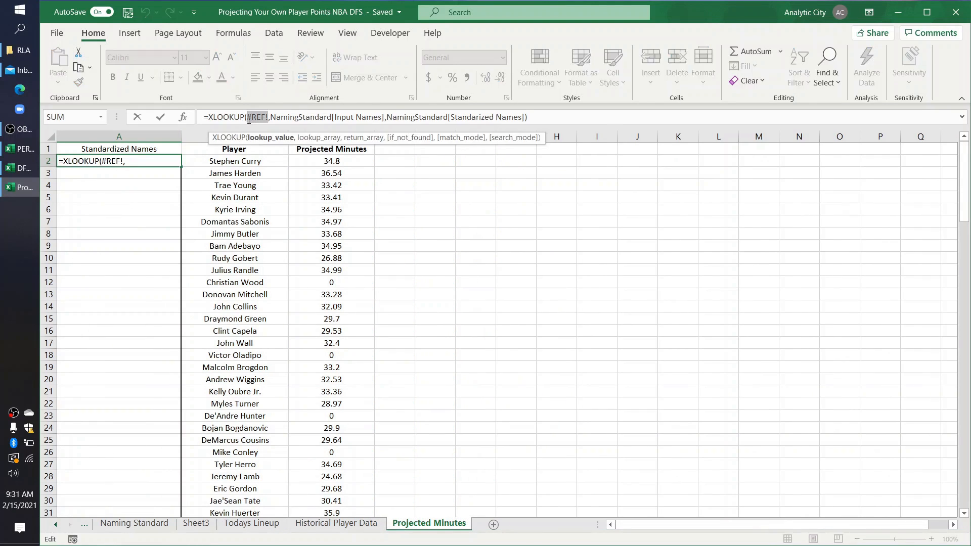
click(248, 158)
key(Return)
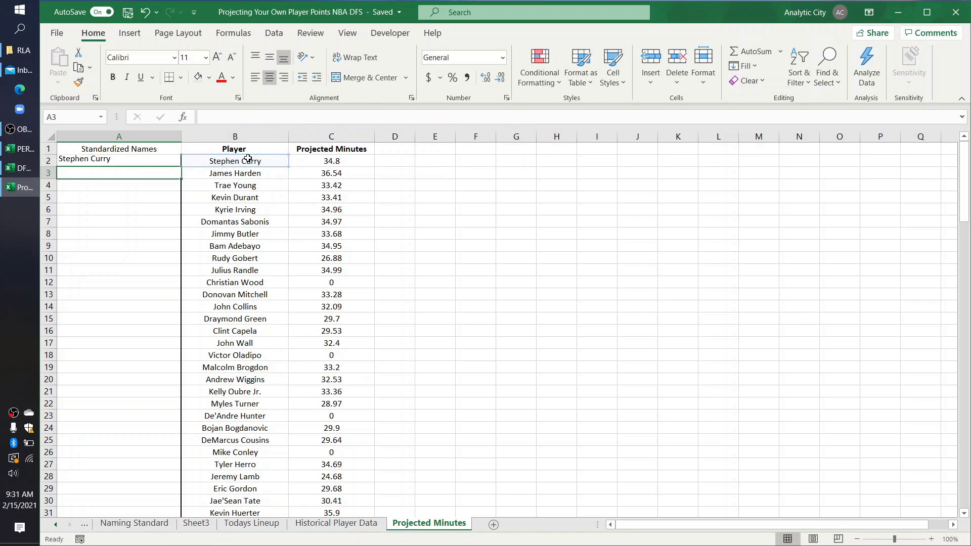
- Fill the A2 XLOOKUP down the Standardized Names column on Projected Minutes
click(166, 159)
double_click(181, 166)
click(303, 355)
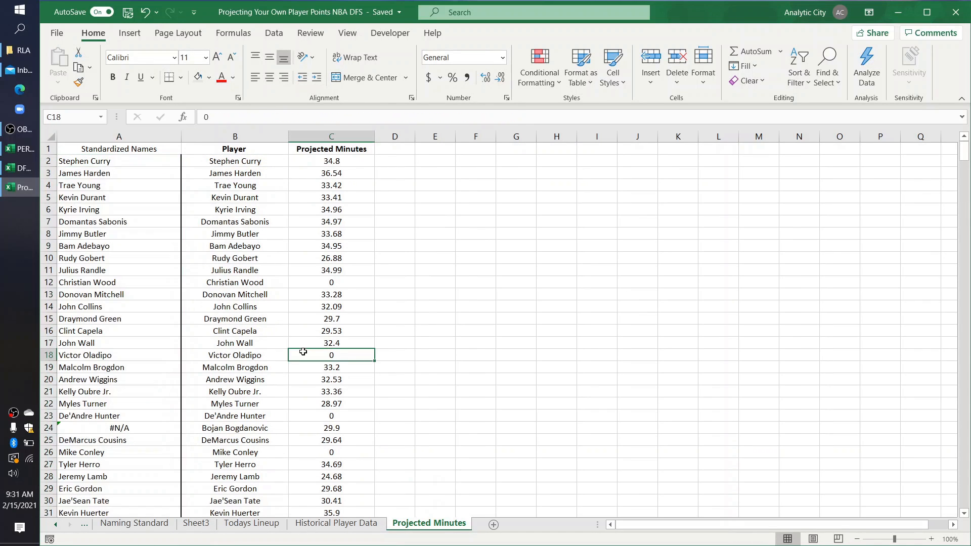
- Review the Standardized Names column on Projected Minutes for players whose lookup returns an error
click(234, 426)
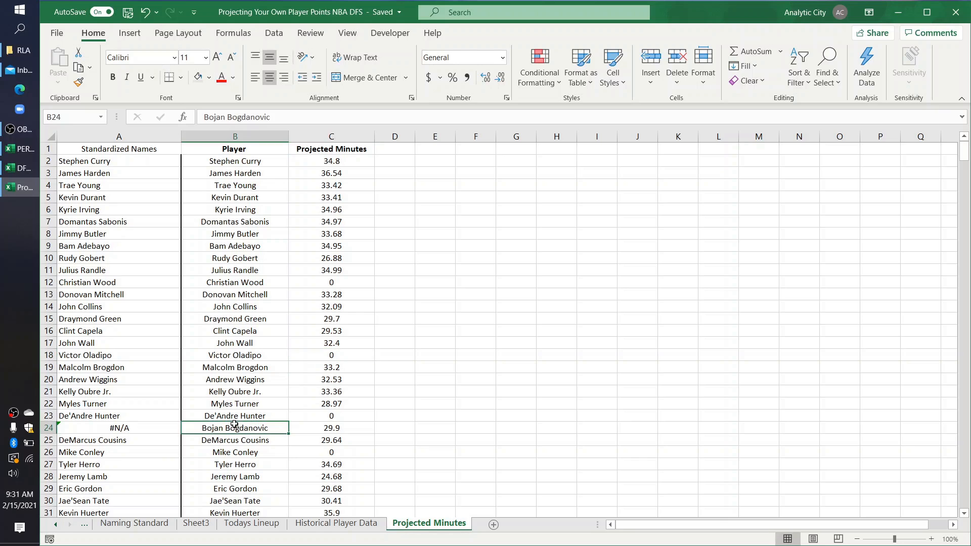
click(144, 437)
scroll(141, 437, down, 7)
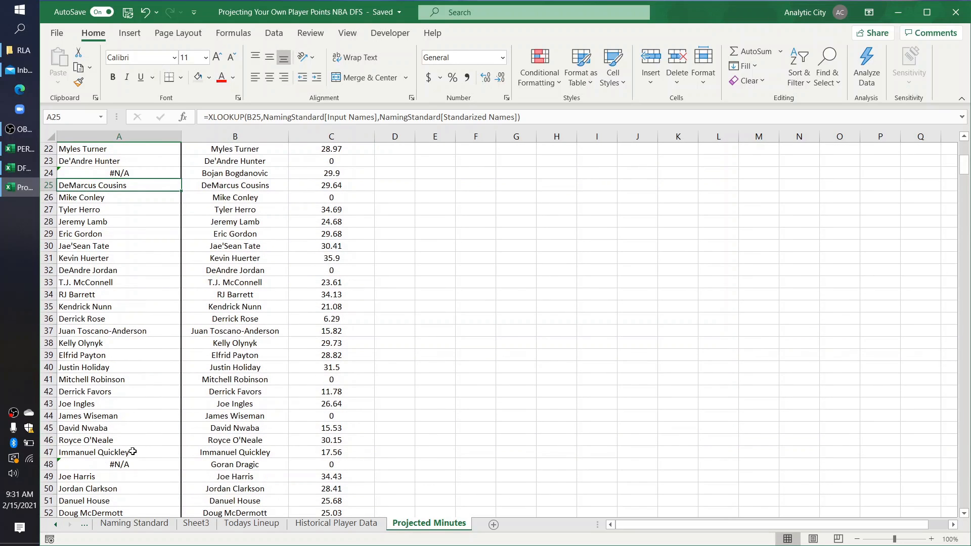
click(146, 463)
scroll(146, 461, down, 14)
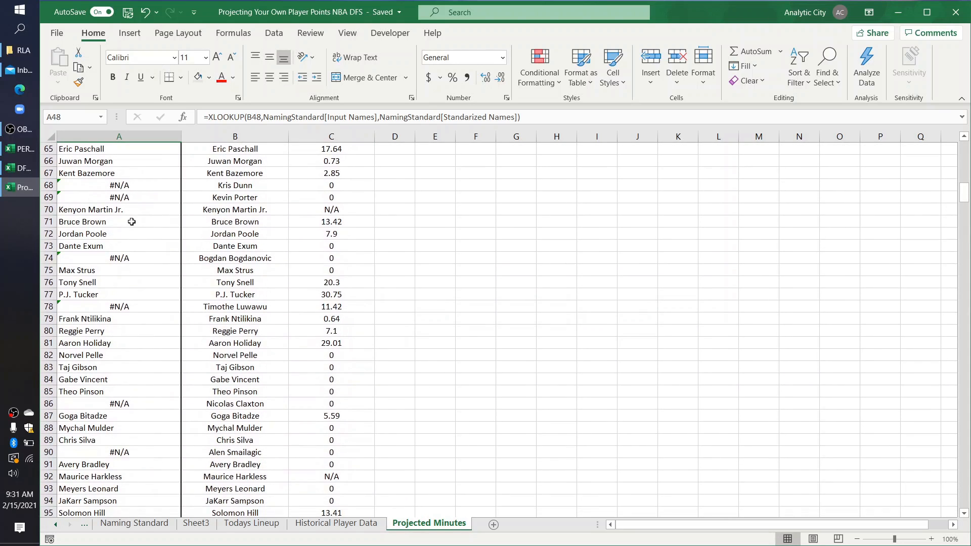
drag(145, 193, 145, 184)
click(146, 184)
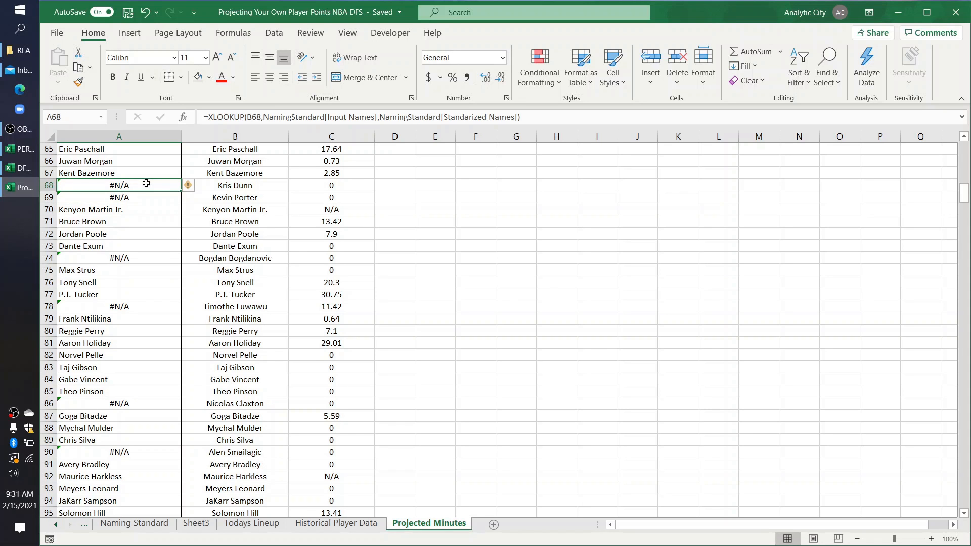
scroll(161, 288, up, 20)
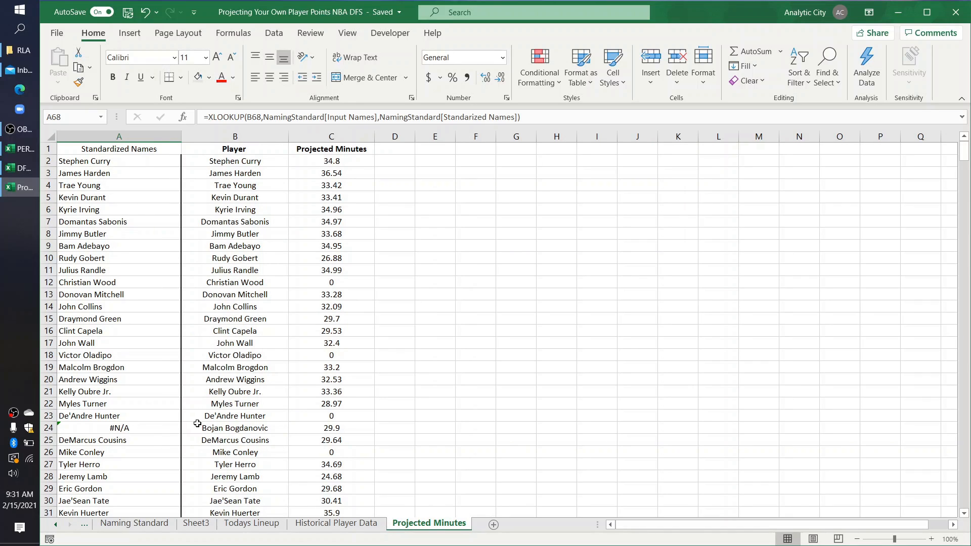
- Examine the Bojan Bogdanovic entry in B24 and its A24 lookup against the neighbouring rows on Projected Minutes
click(221, 428)
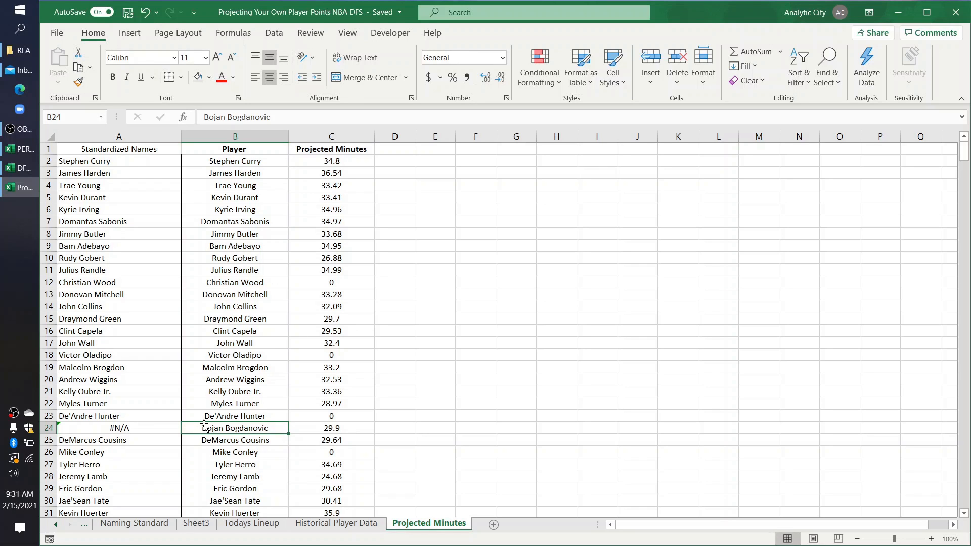
click(238, 402)
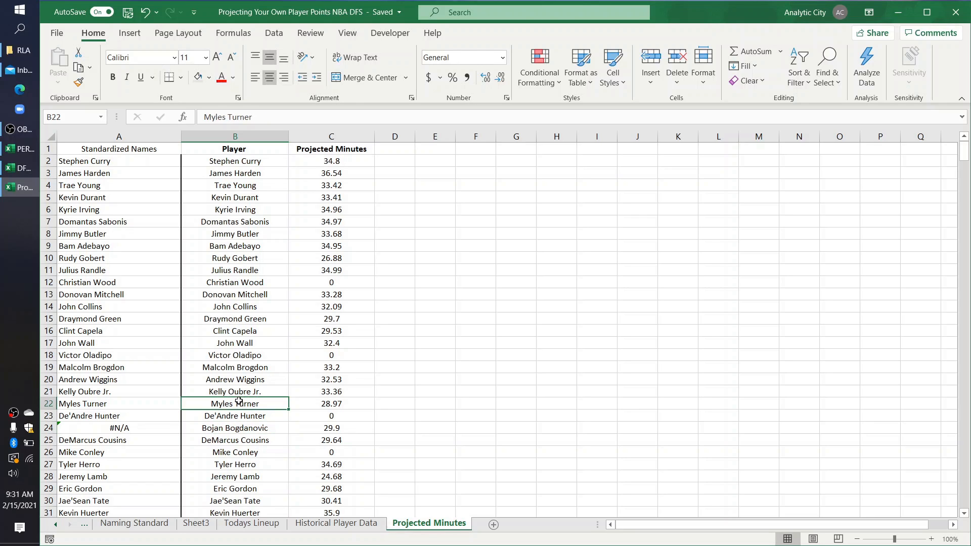
key(Down)
key(Down)
key(Down)
key(Up)
key(Left)
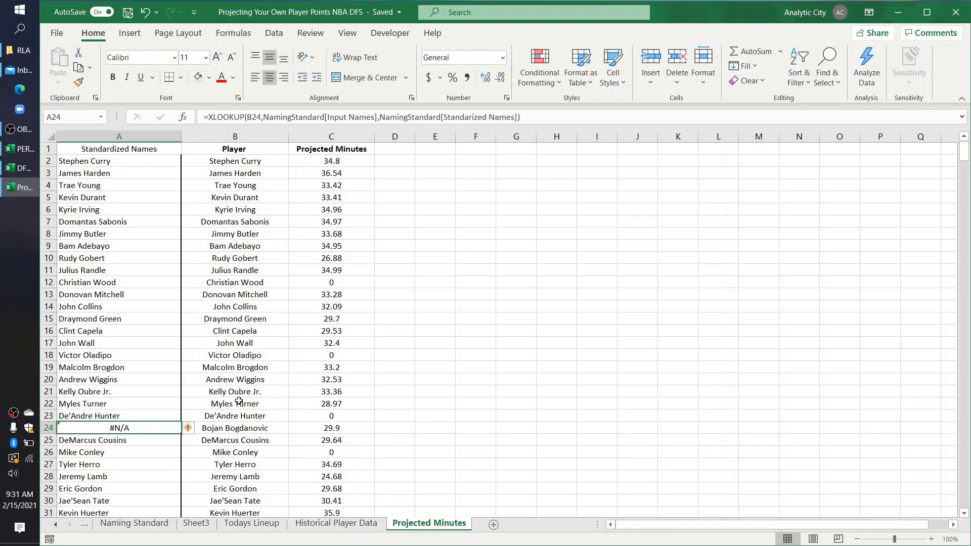
key(Right)
key(Up)
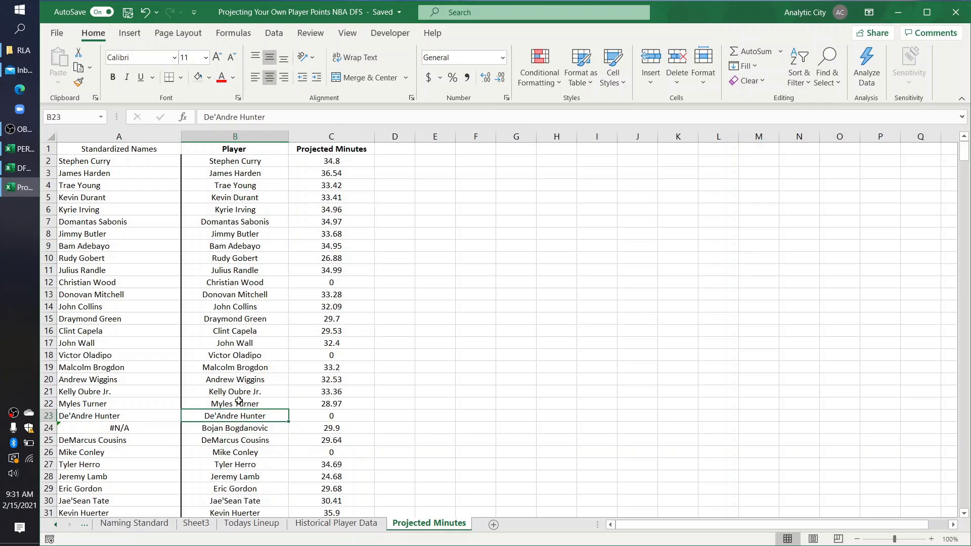
key(Left)
key(Down)
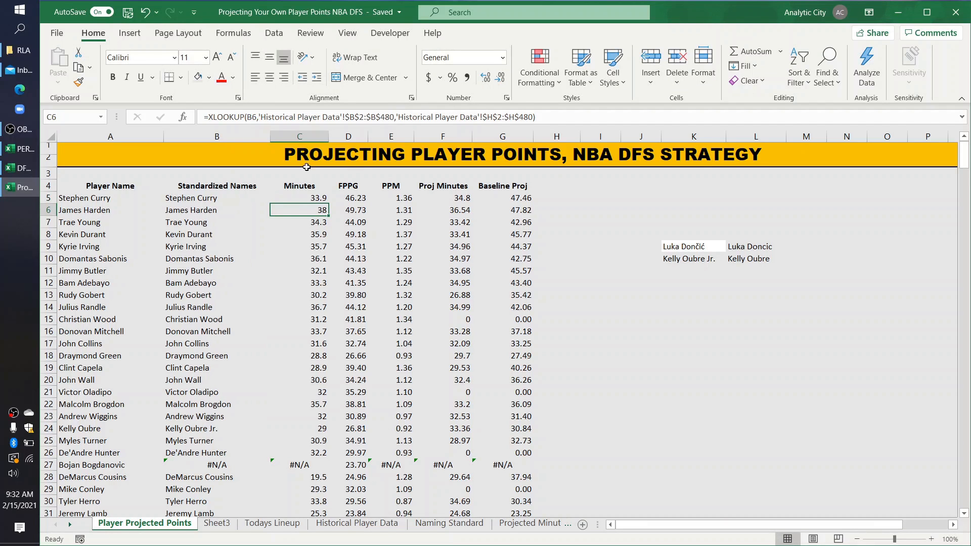
- Examine the Minutes XLOOKUP in C5 on Player Projected Points, especially its Historical Player Data lookup array
click(219, 197)
click(294, 197)
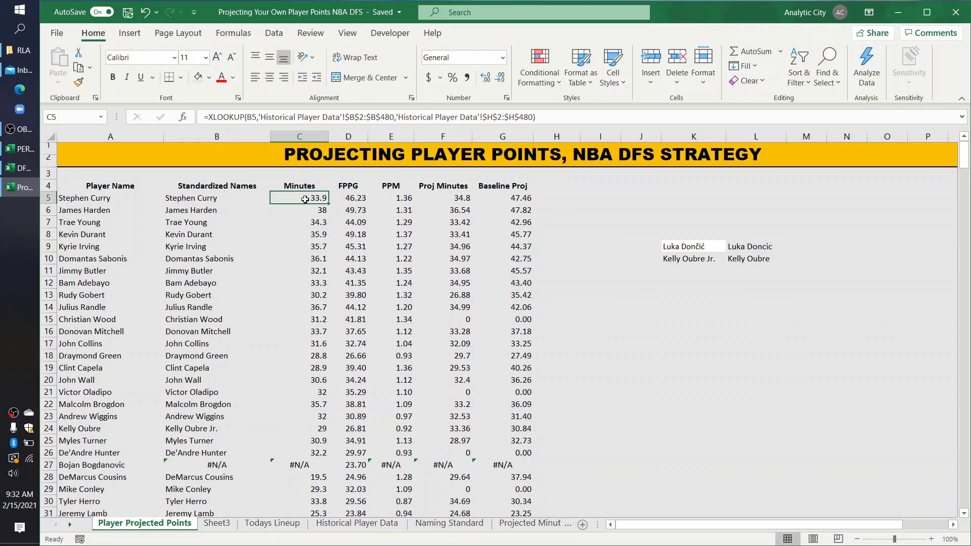
click(256, 118)
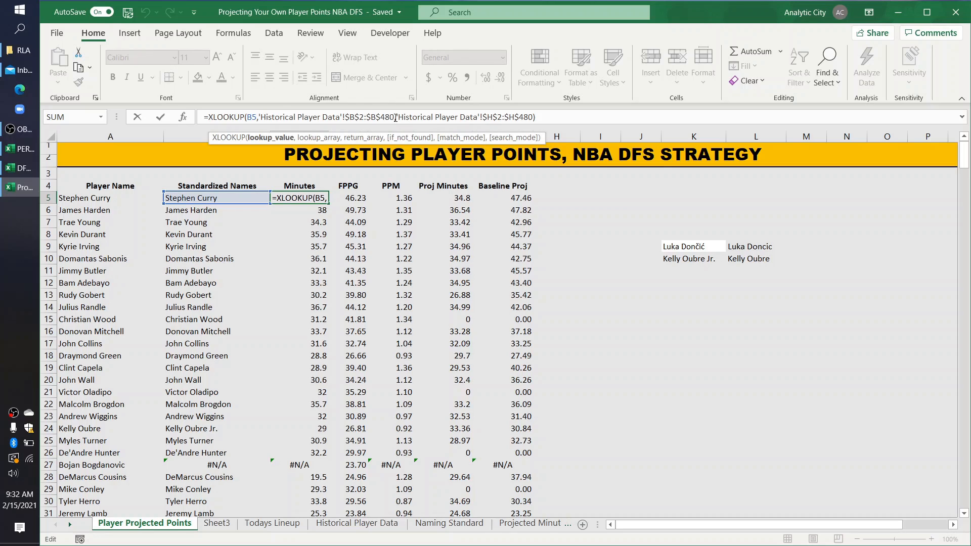
drag(393, 117, 258, 123)
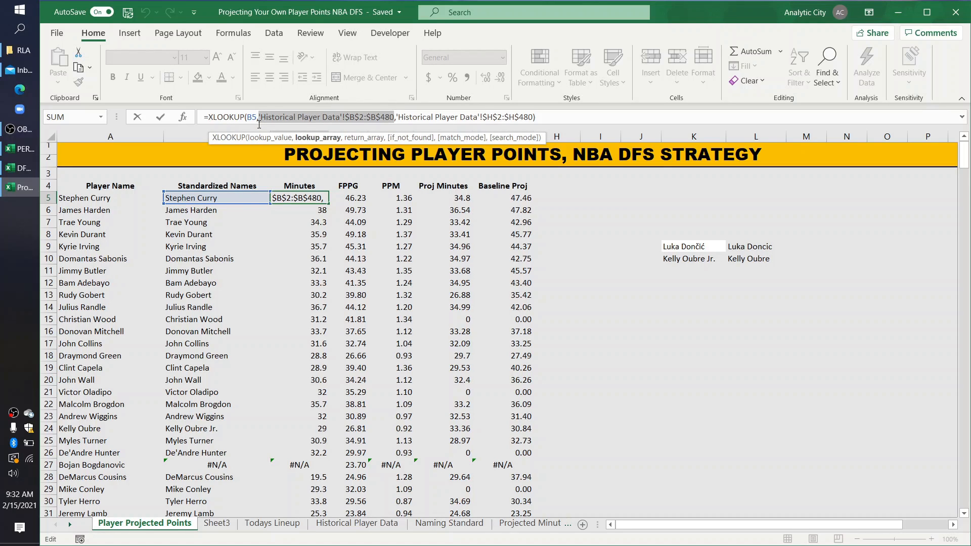
key(Return)
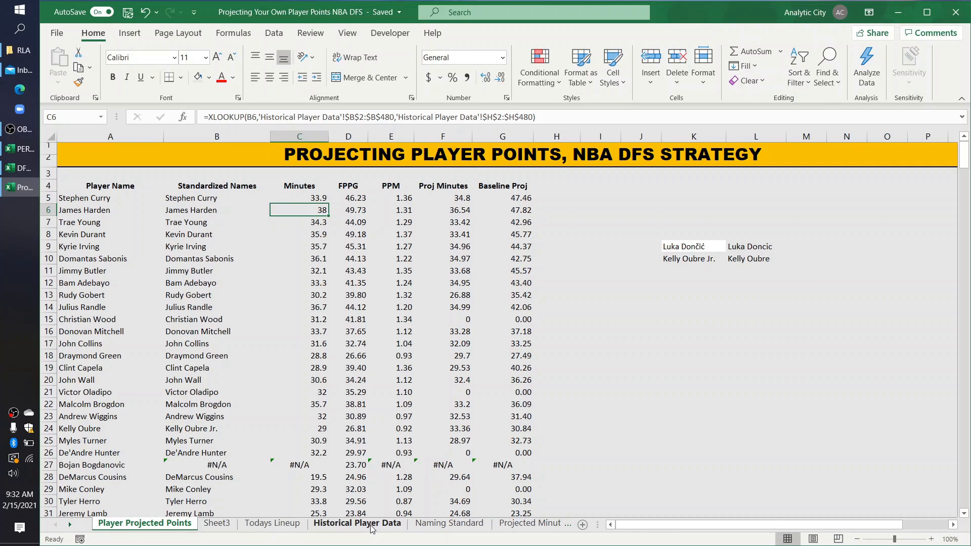
- Compare the name columns on Historical Player Data, Naming Standard, Projected Minutes, Todays Lineup and Player Projected Points
click(370, 525)
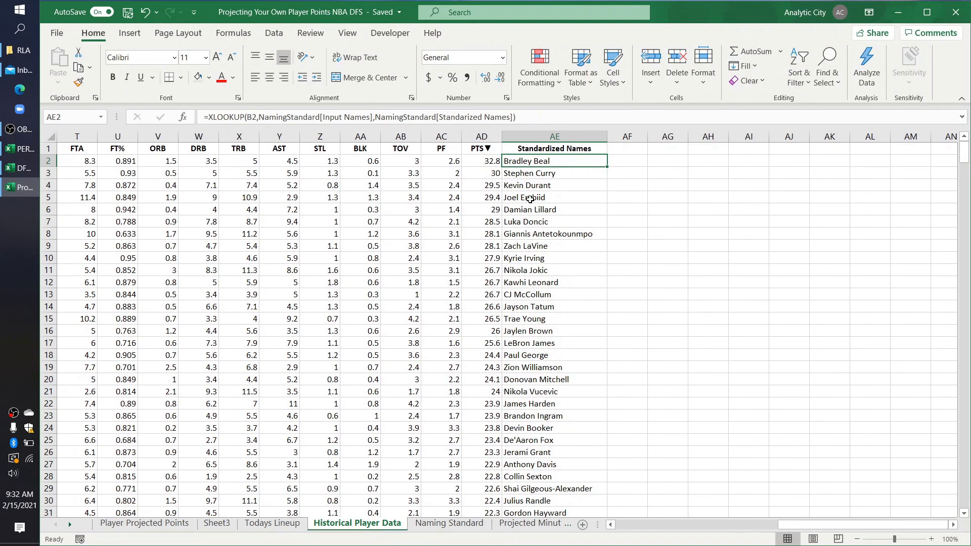
click(449, 523)
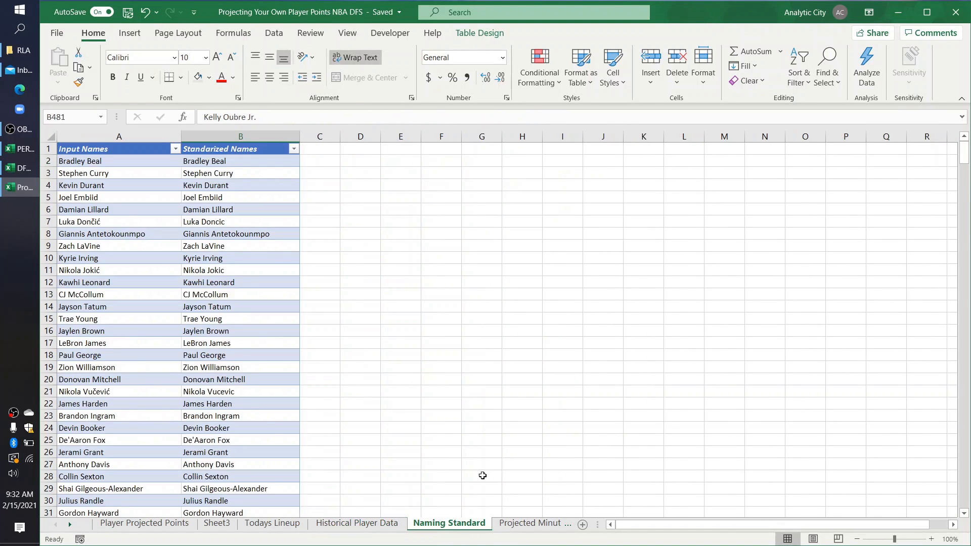
click(521, 524)
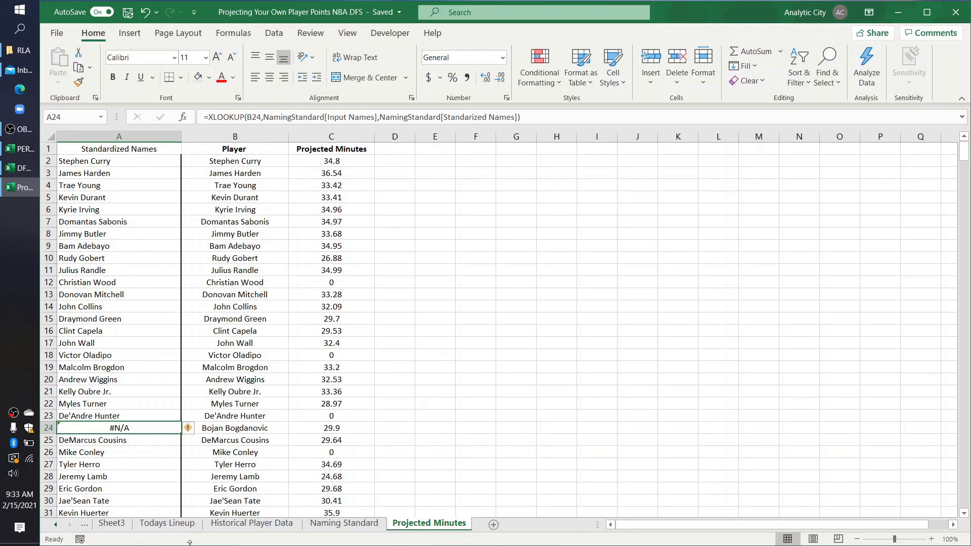
click(163, 524)
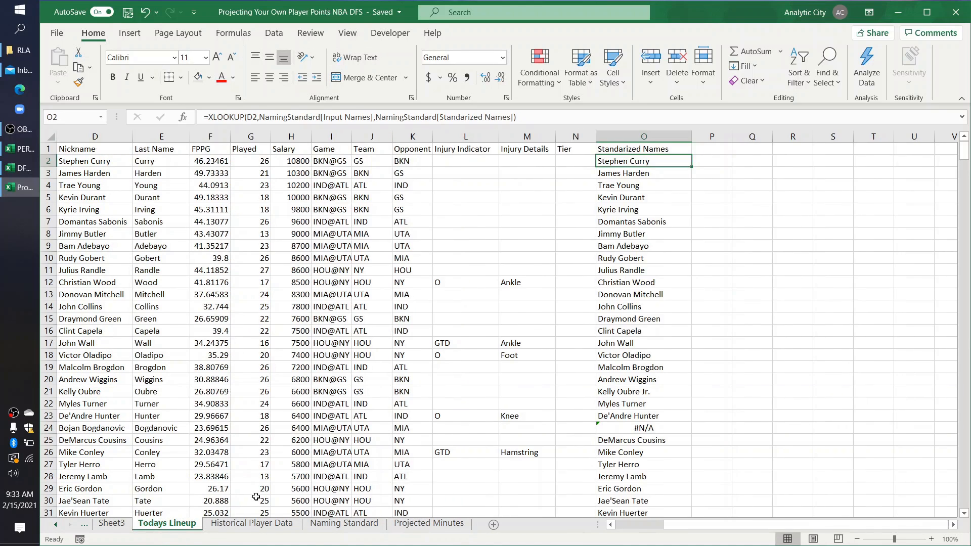
click(242, 528)
scroll(284, 362, left, 5)
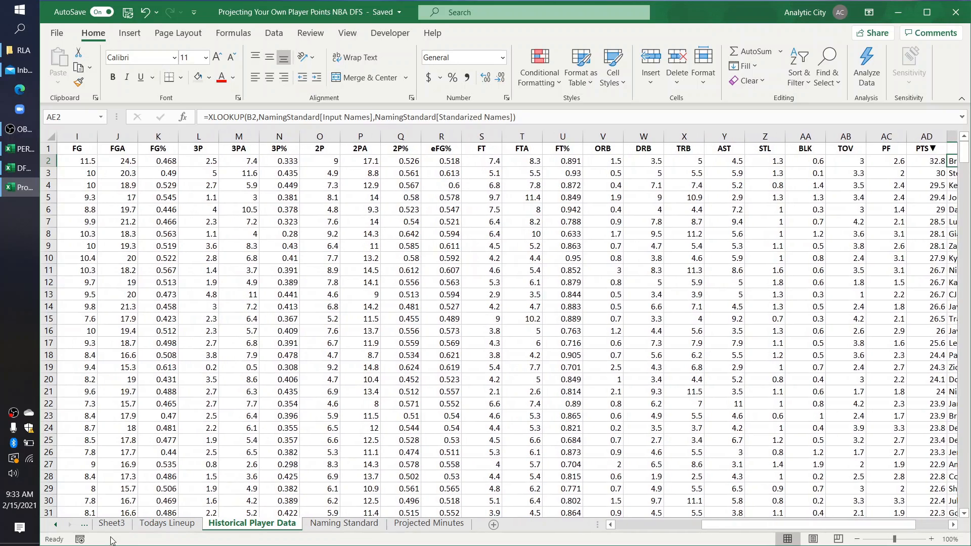
click(85, 524)
click(316, 196)
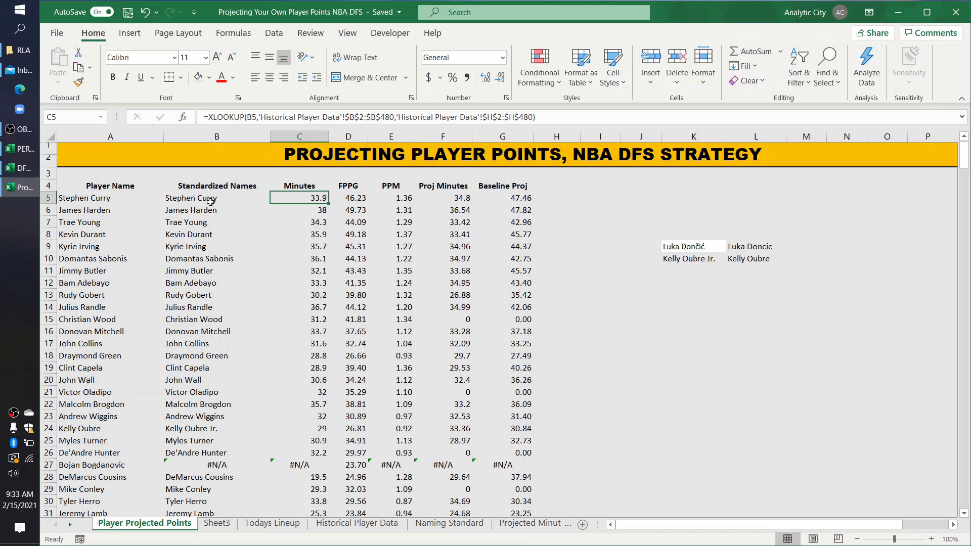
click(211, 201)
drag(210, 201, 222, 384)
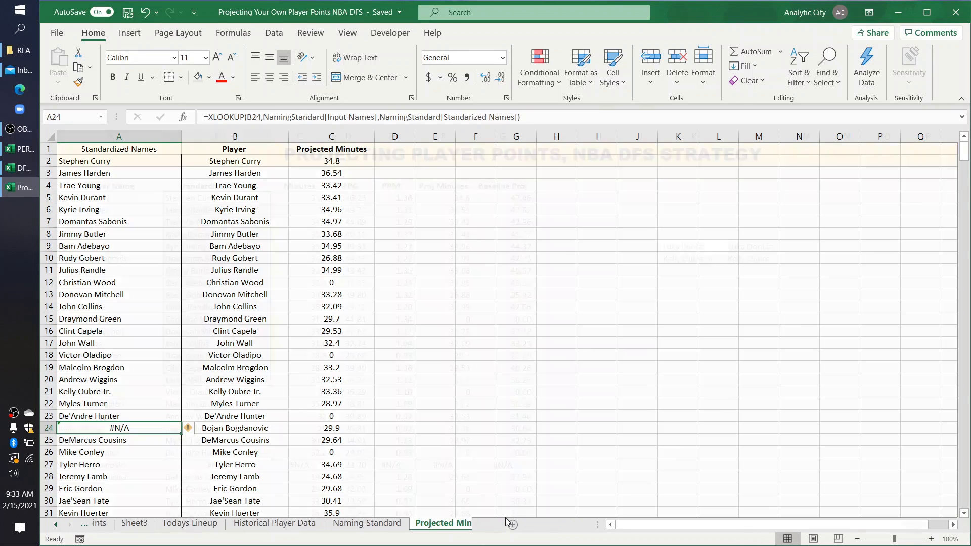
click(526, 522)
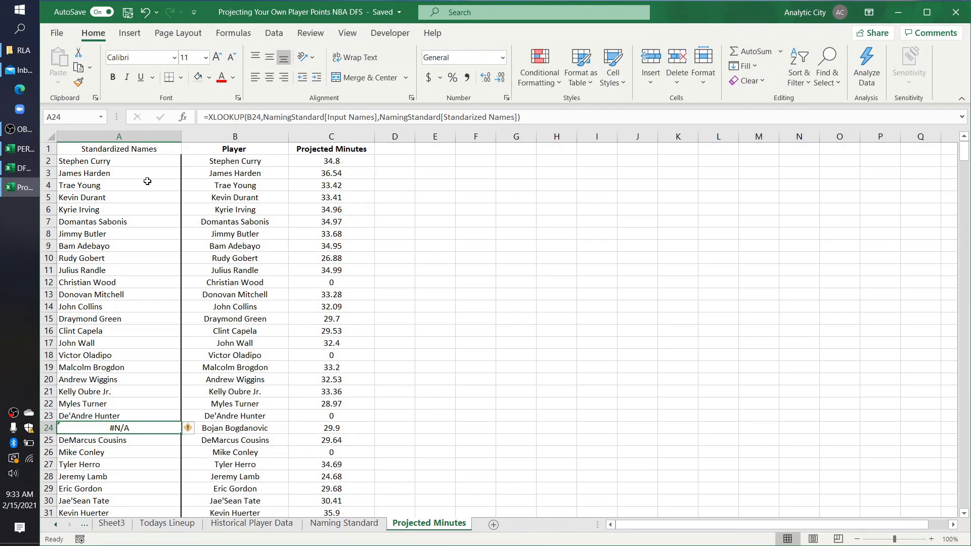
drag(132, 162, 148, 484)
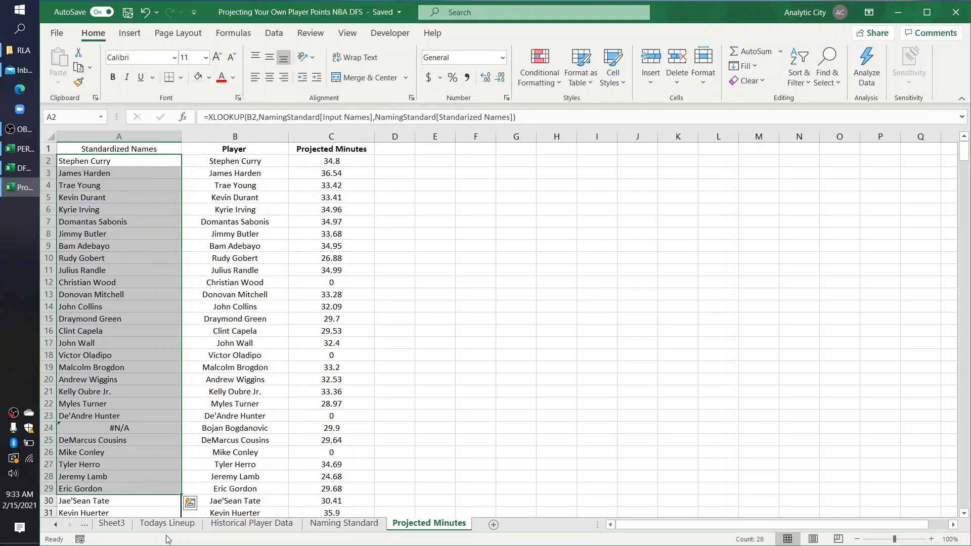
- Replace the lookup array of the C5 Minutes XLOOKUP with the Standardized Names range AE2:AE480 on Historical Player Data
click(84, 524)
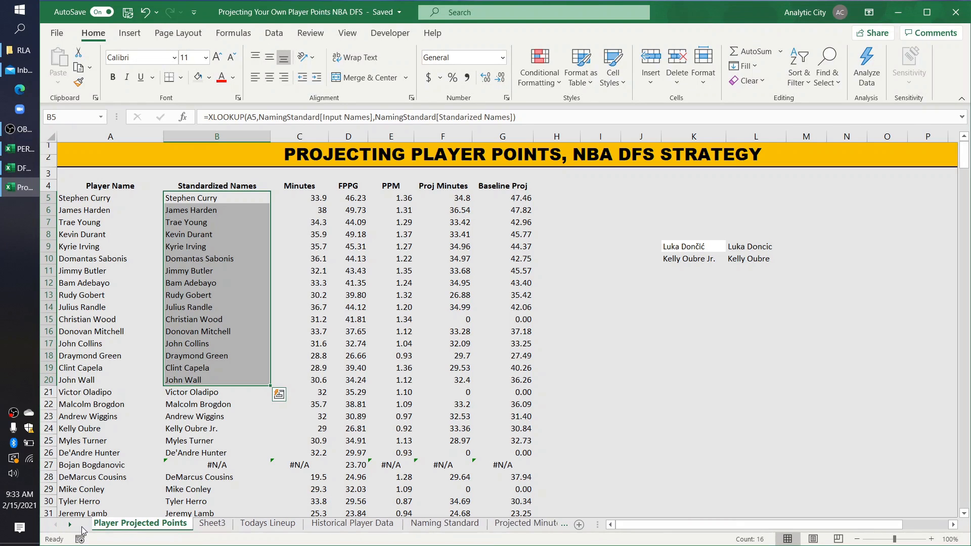
click(302, 199)
click(251, 117)
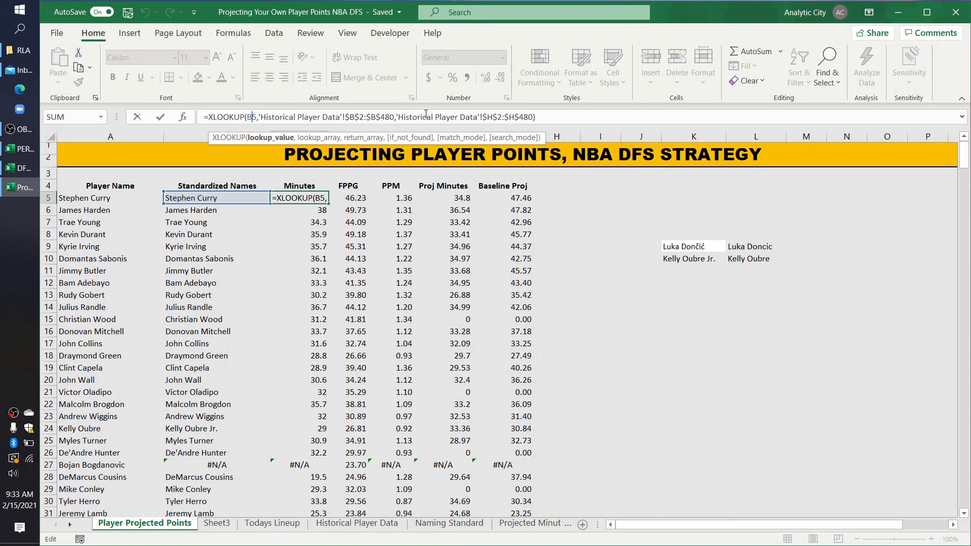
drag(398, 118, 533, 117)
drag(395, 117, 259, 117)
key(BackSpace)
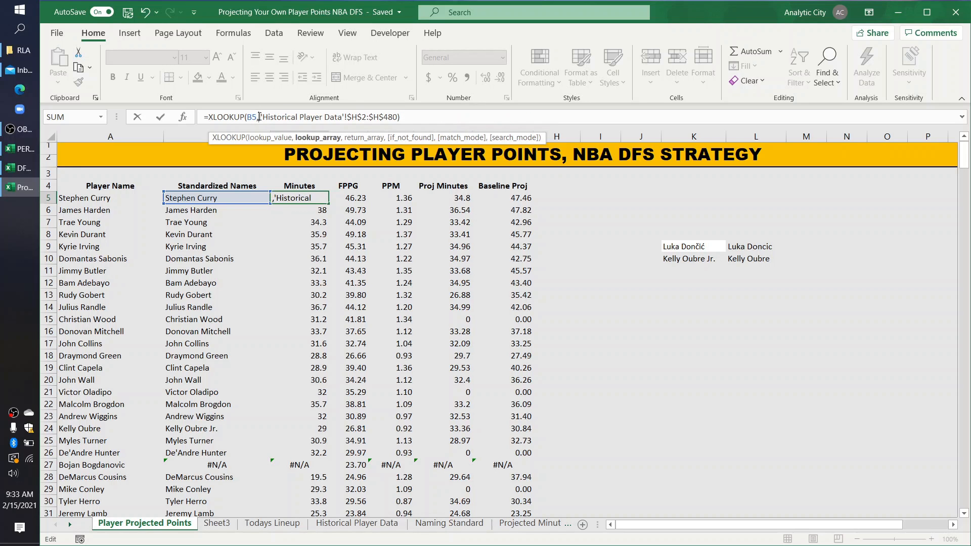
click(359, 526)
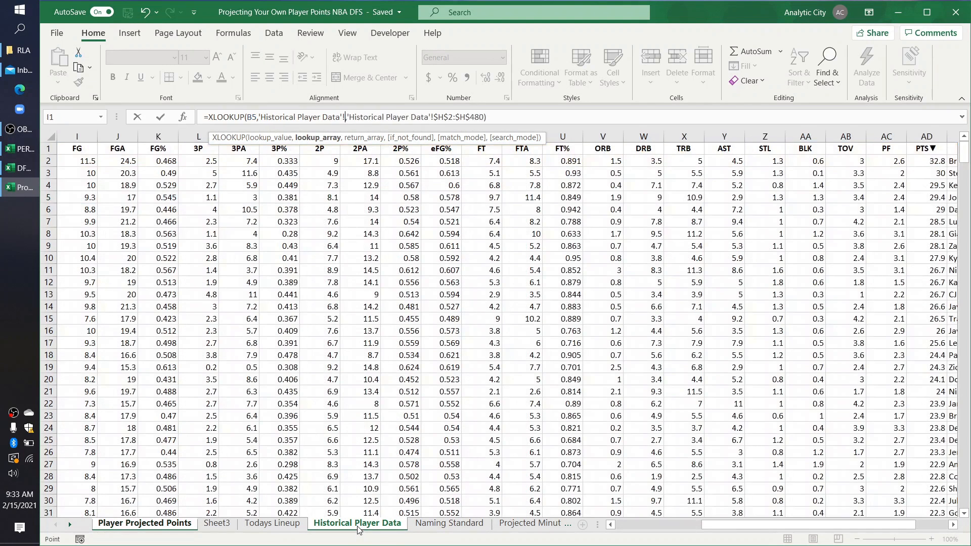
scroll(145, 178, left, 3)
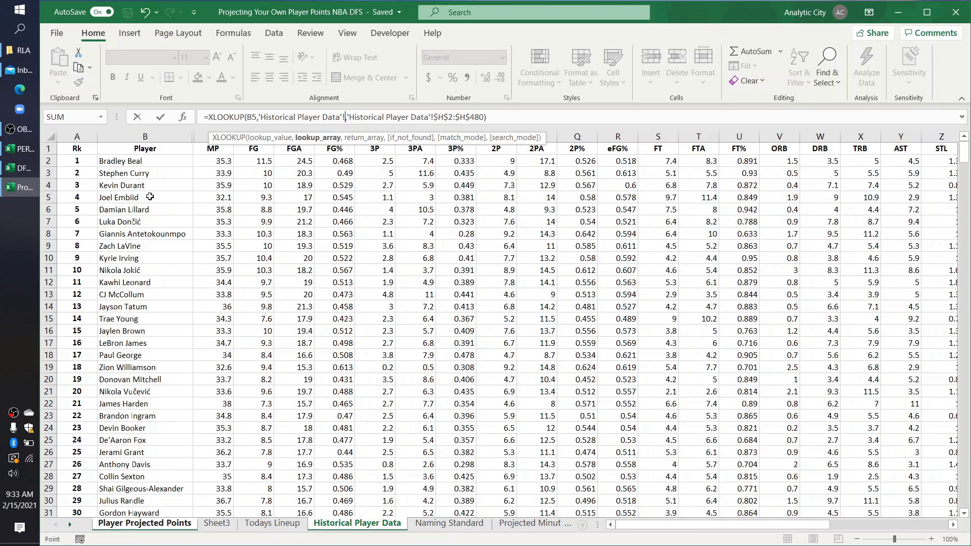
scroll(522, 183, right, 10)
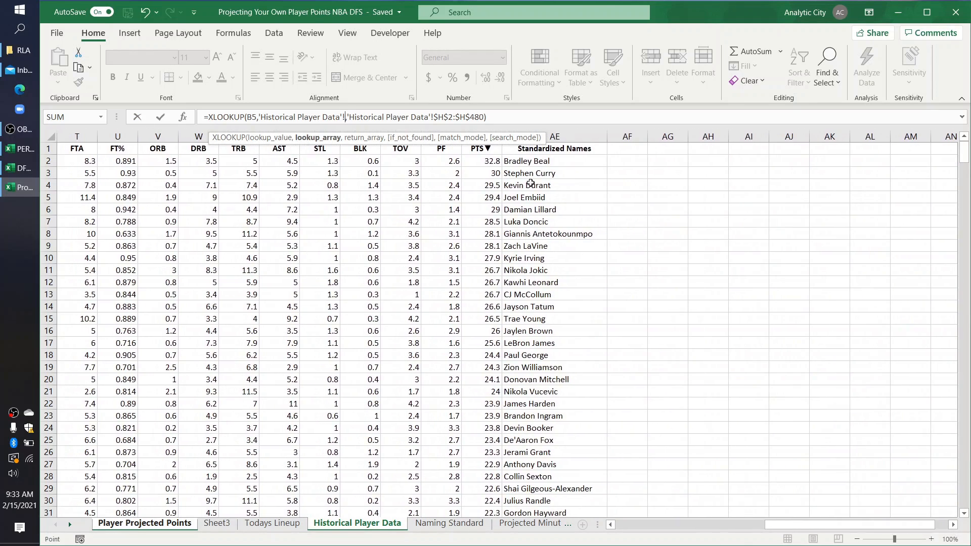
drag(529, 160, 518, 332)
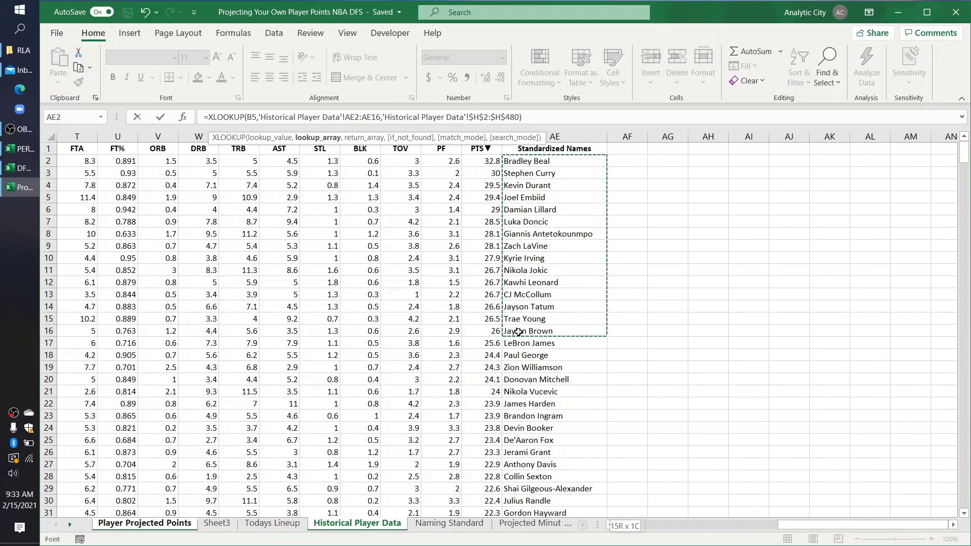
key(ctrl+shift+Down)
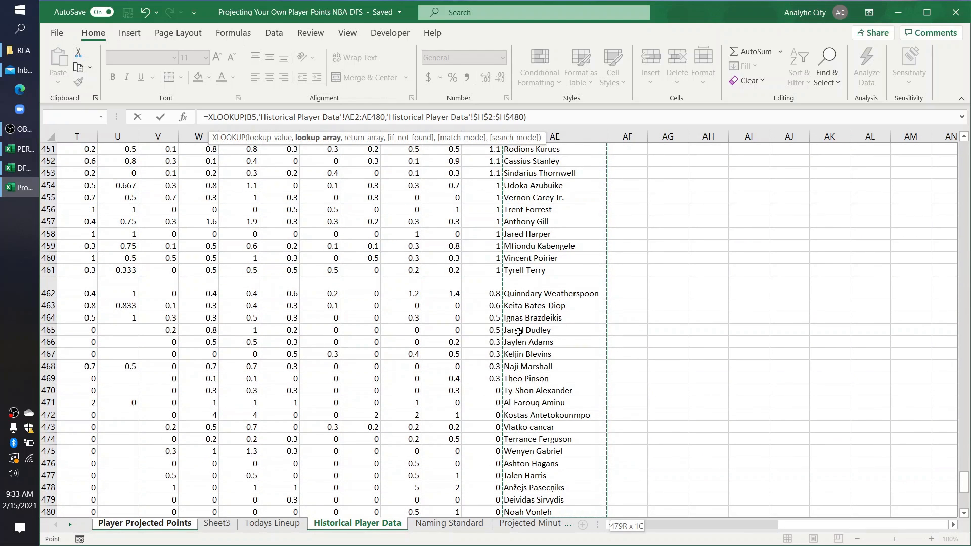
key(Return)
- Make the C5 lookup array an absolute reference, $AE$2:$AE$480
click(306, 196)
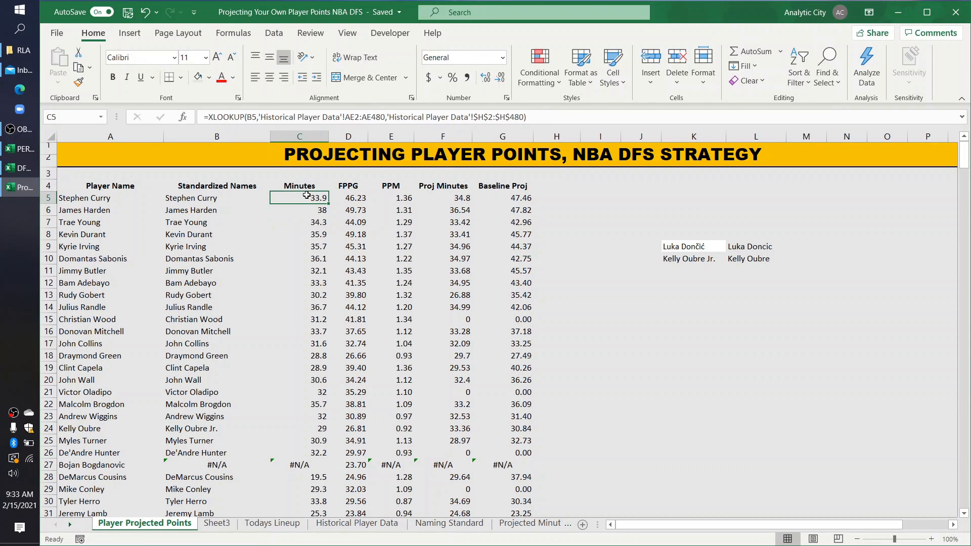
click(352, 116)
key(F4)
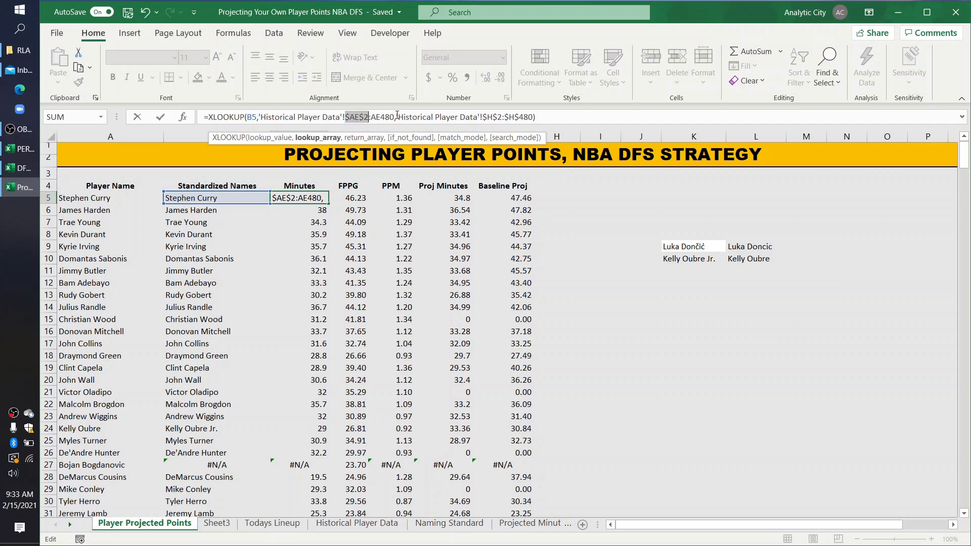
click(388, 117)
key(F4)
key(Return)
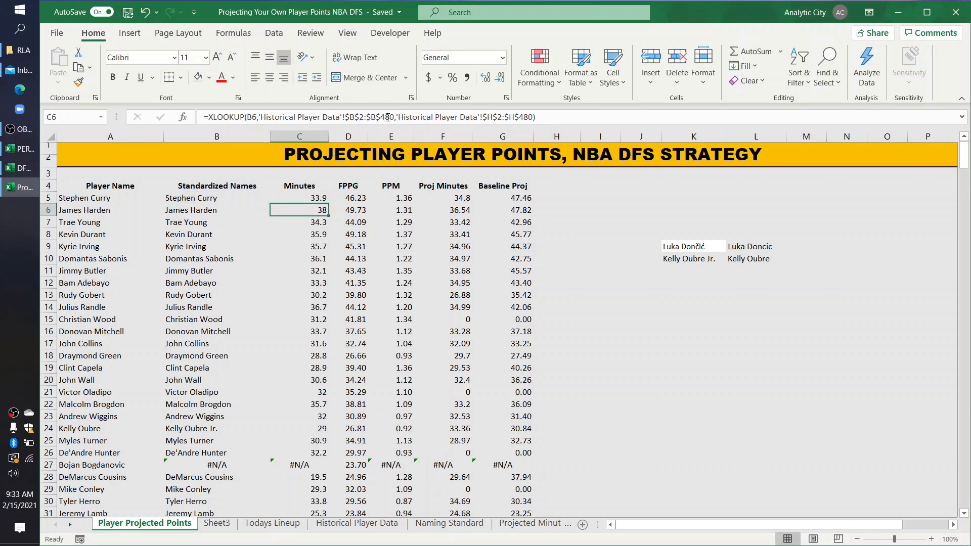
- Fill the C5 XLOOKUP down the whole Minutes column on Player Projected Points
click(317, 197)
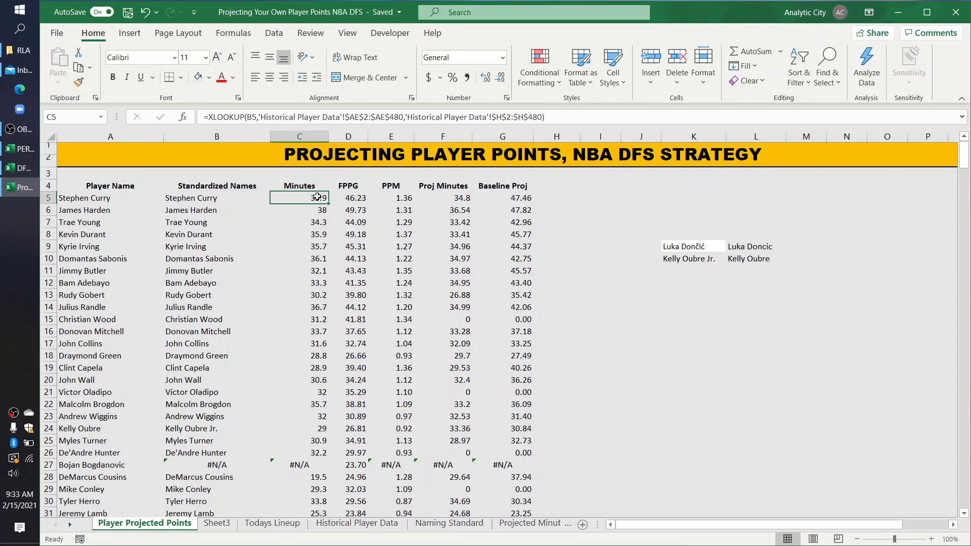
key(ctrl+shift+Down)
key(ctrl+d)
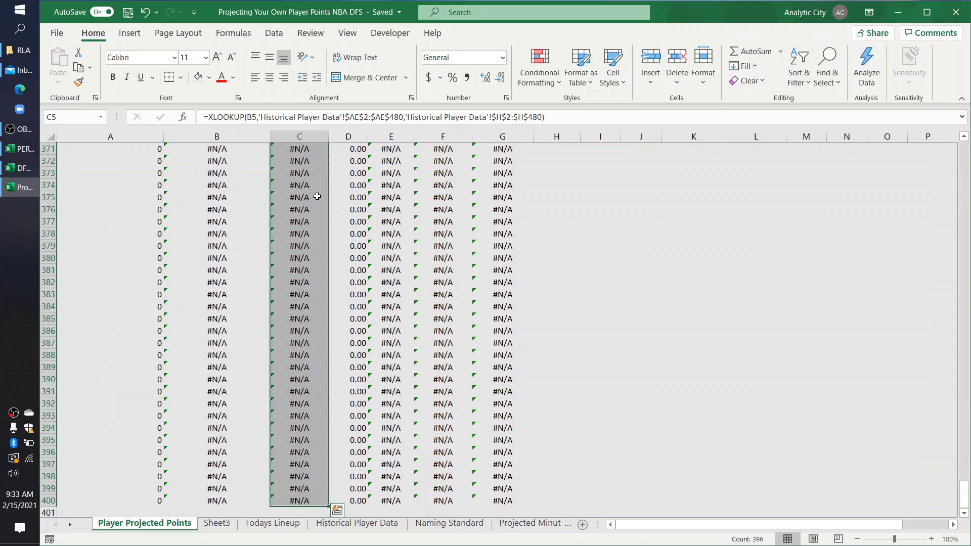
scroll(316, 197, up, 20)
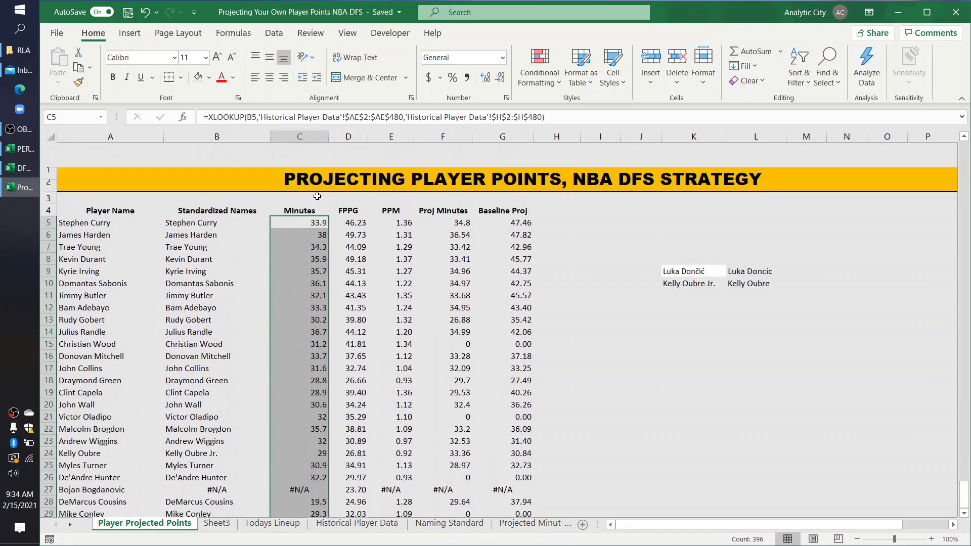
- Examine the Standardized Names lookups and the Minutes, FPPG and PPM cells of row 5 on Player Projected Points
click(225, 202)
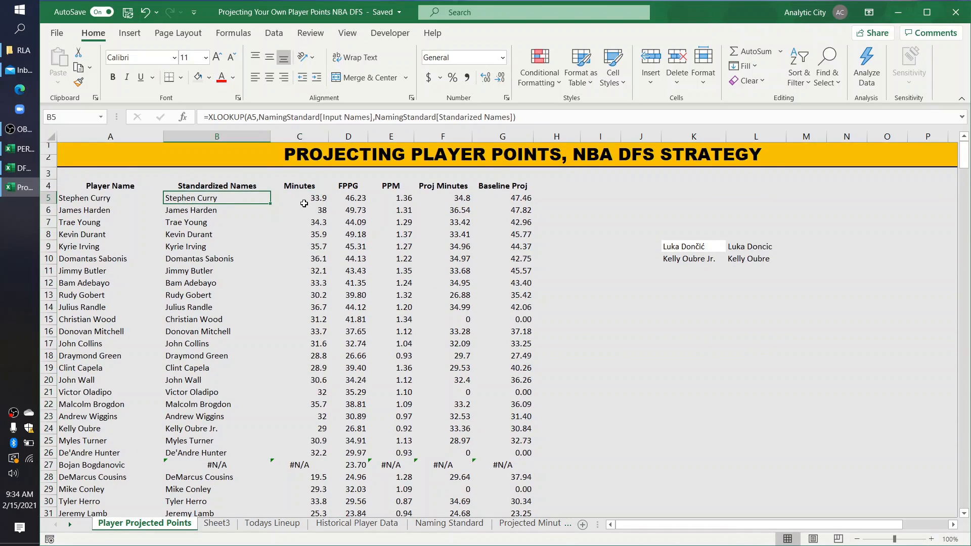
click(303, 204)
click(243, 198)
click(231, 293)
click(218, 271)
click(207, 257)
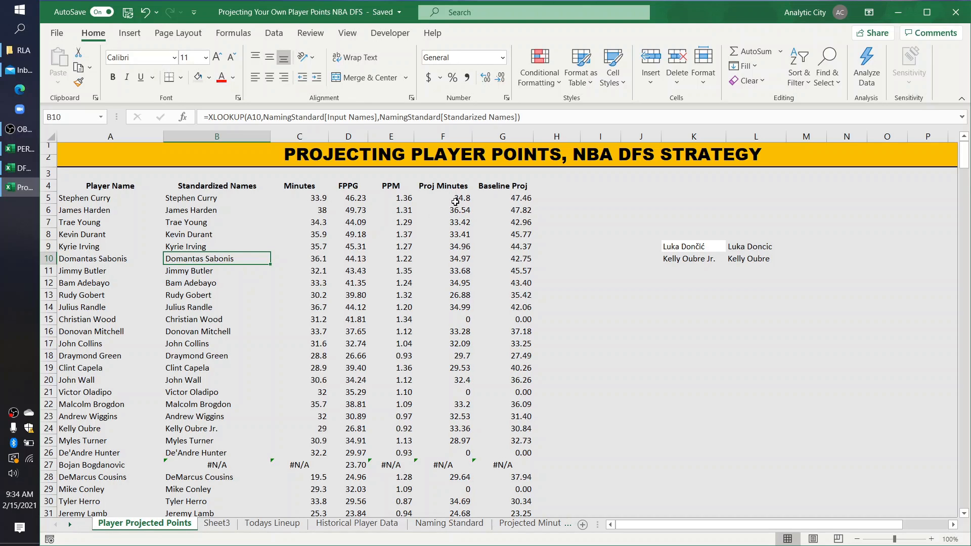
click(361, 201)
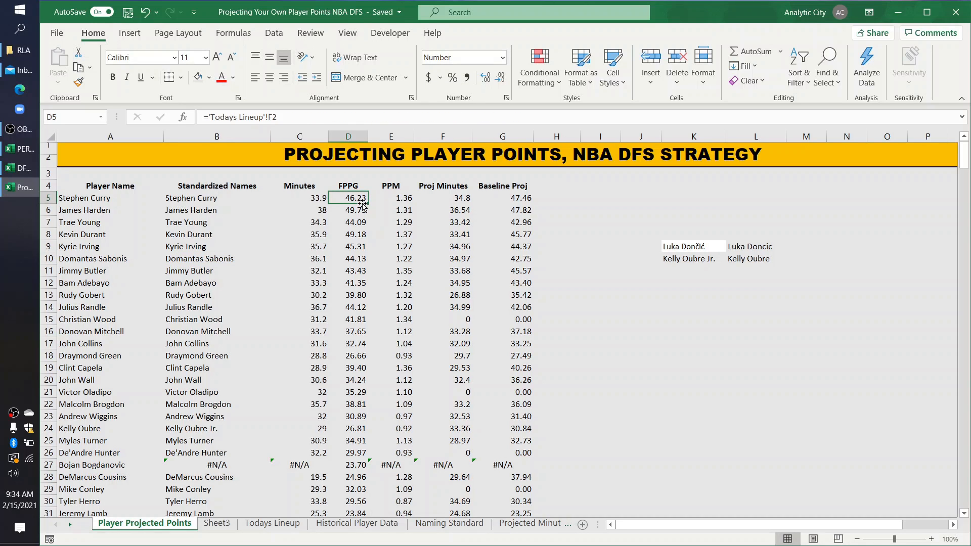
key(Right)
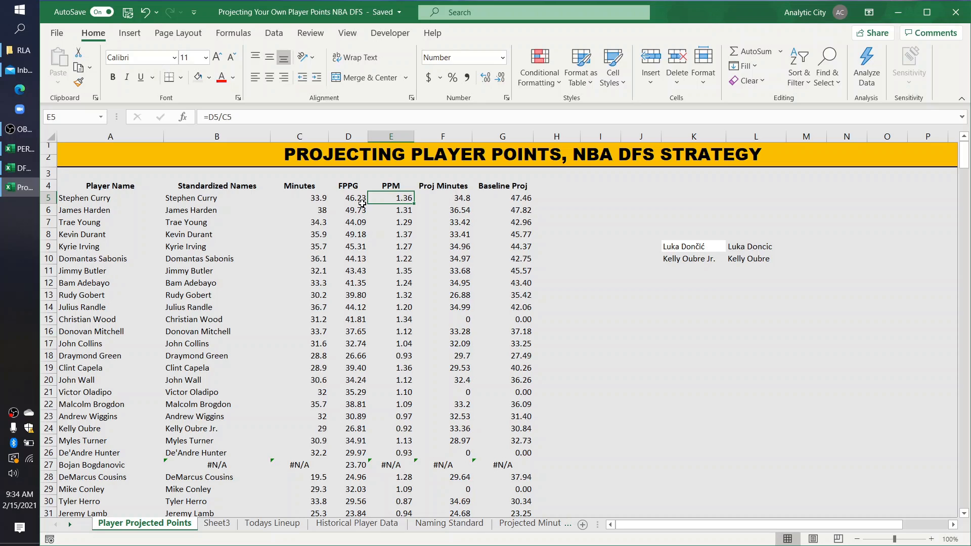
- Replace the lookup array of the F5 Proj Minutes XLOOKUP with the Standardized Names range A2:A558 on Projected Minutes
key(Right)
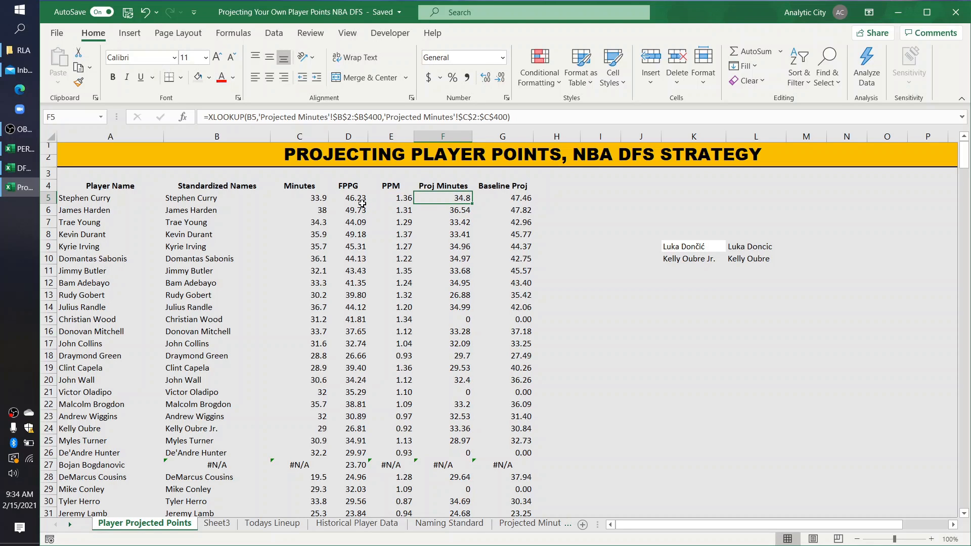
click(255, 117)
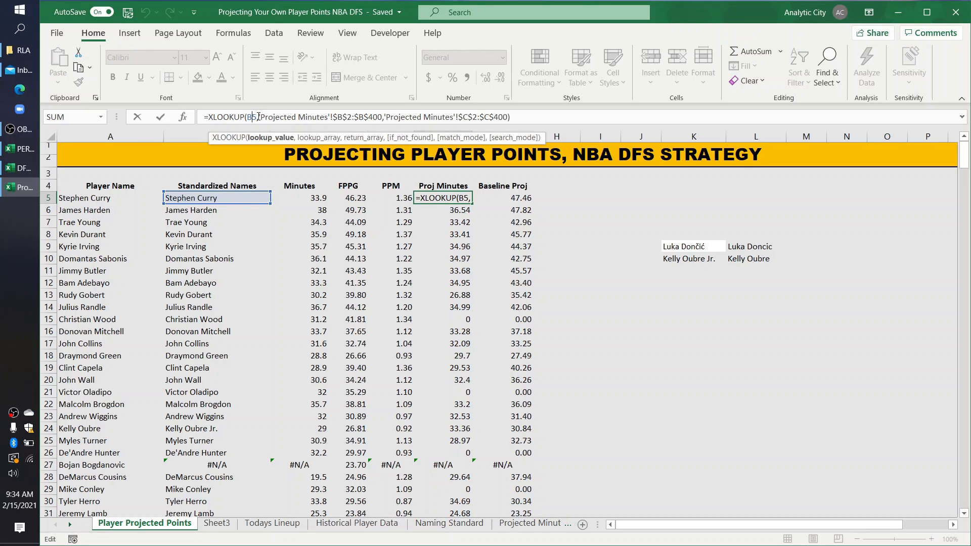
drag(258, 117, 382, 120)
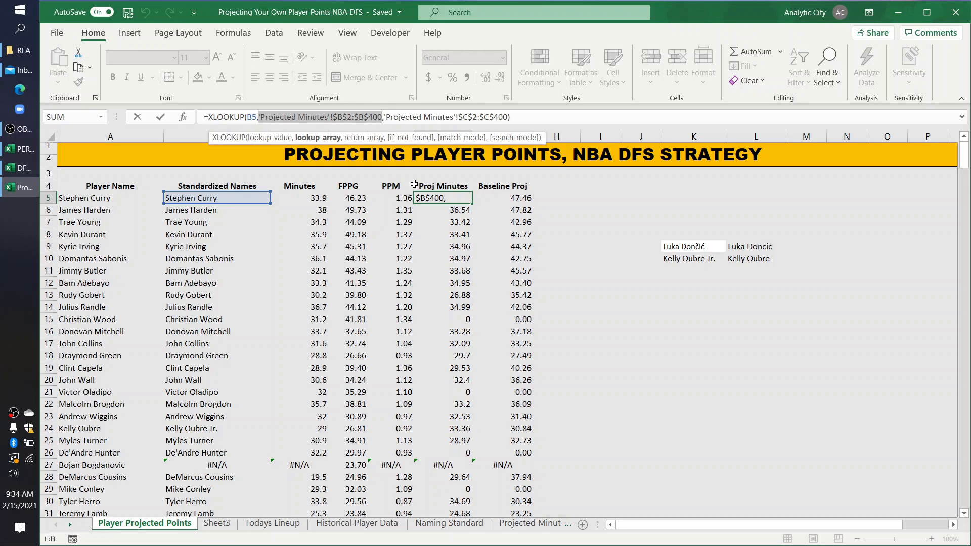
key(BackSpace)
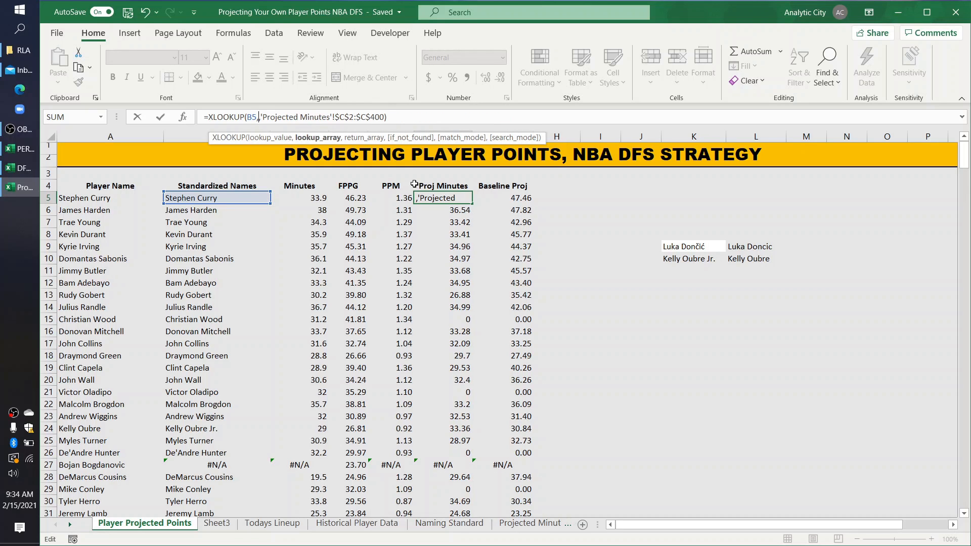
click(518, 524)
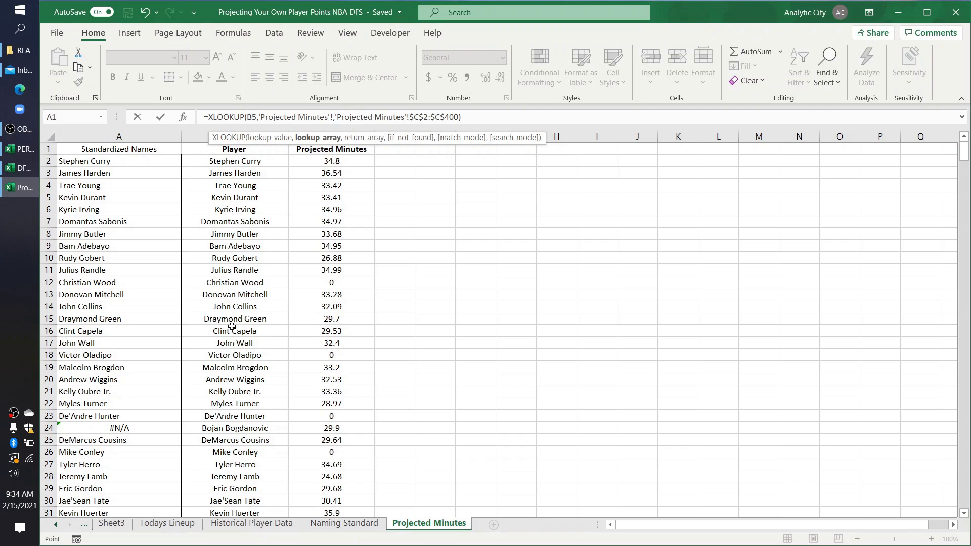
drag(137, 162, 159, 417)
click(128, 160)
key(ctrl+shift+Down)
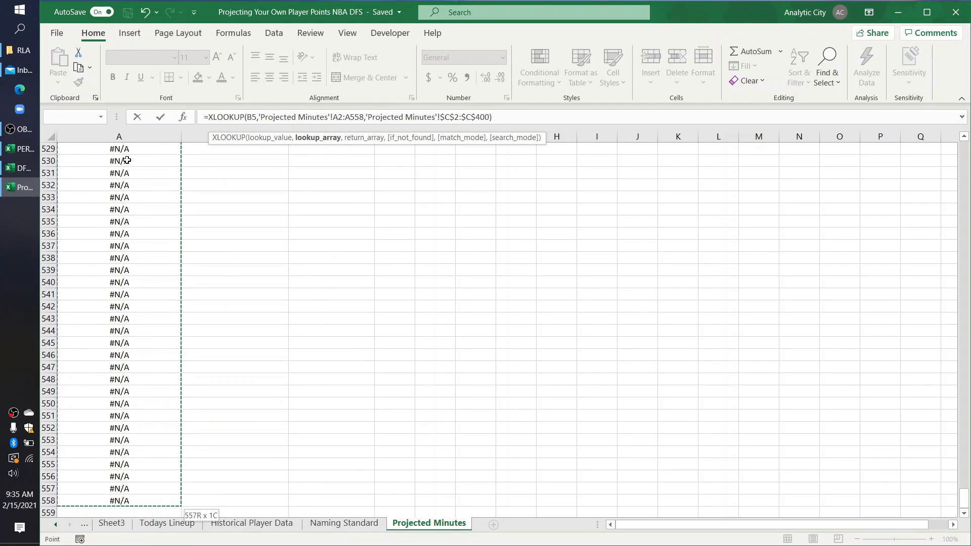
- Shorten the lookup array in the F5 XLOOKUP to A2:A400 and commit the formula
key(BackSpace)
key(BackSpace)
key(BackSpace)
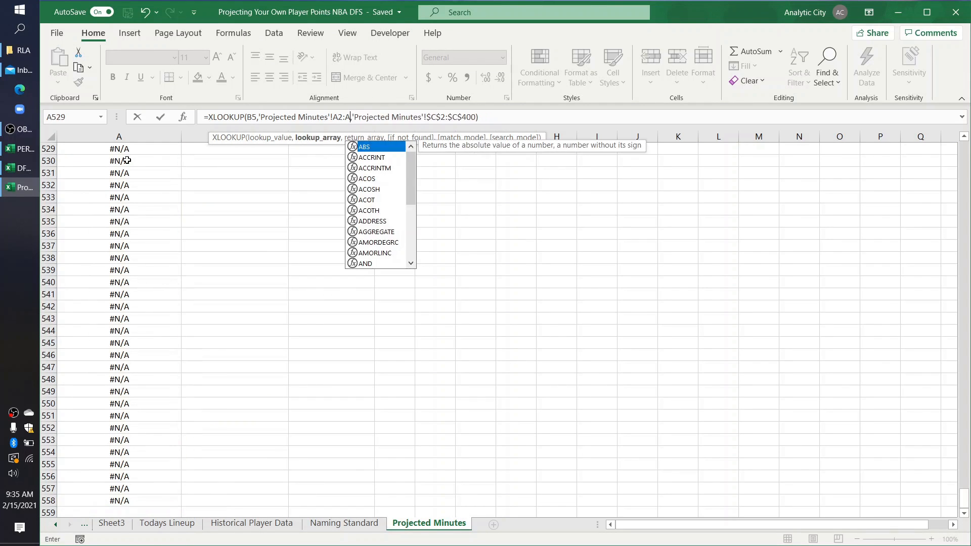
text(400)
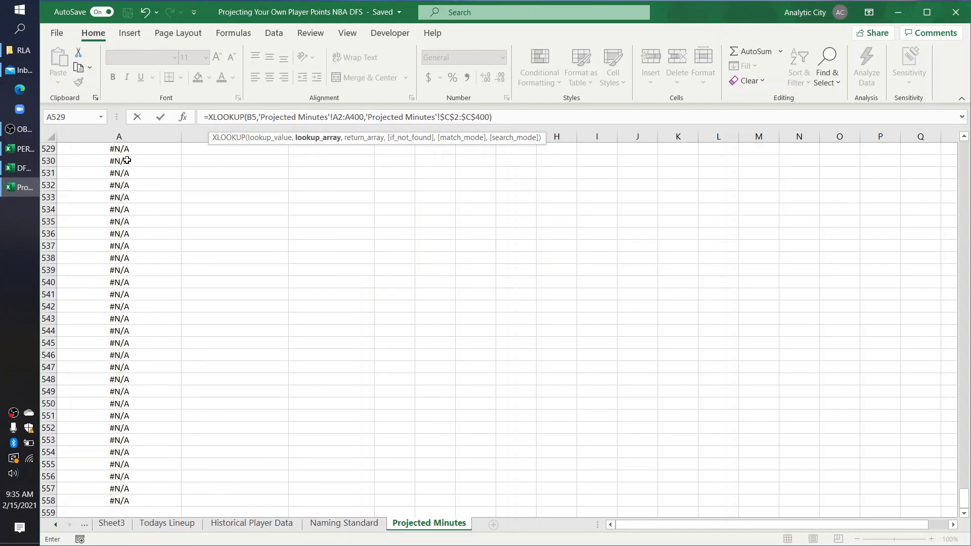
key(Return)
- Make the F5 lookup array an absolute reference, $A$2:$A$400, and check each XLOOKUP argument before committing the formula
click(440, 197)
click(344, 118)
key(F4)
click(364, 117)
key(F4)
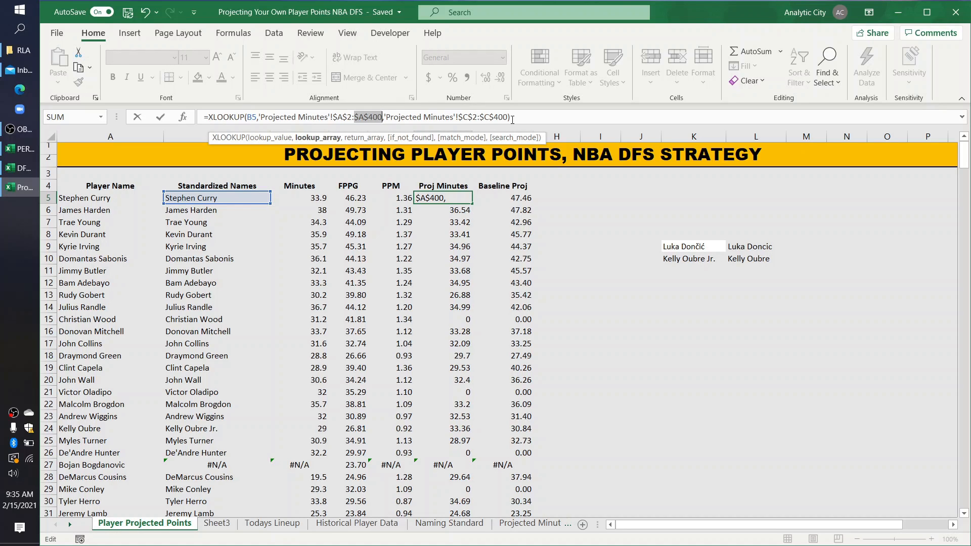
drag(512, 117, 244, 117)
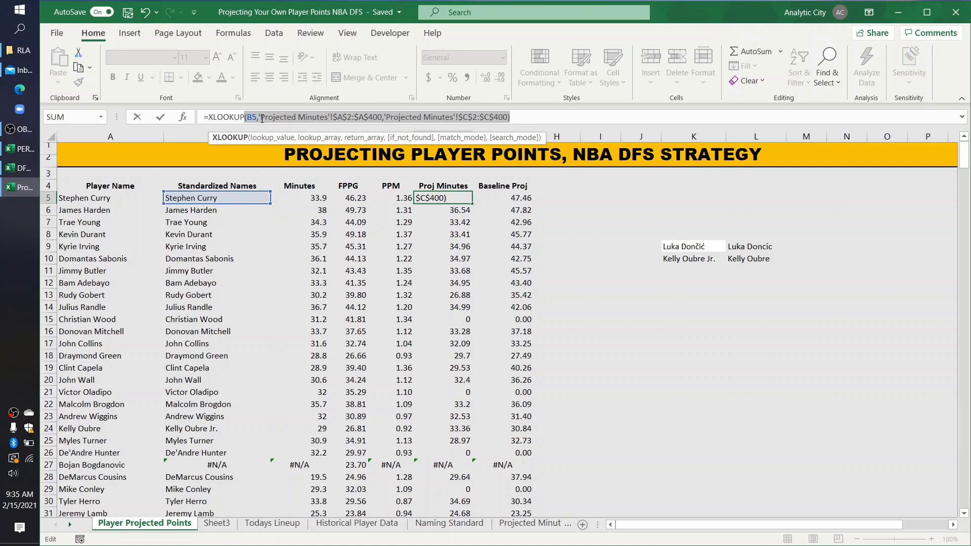
click(253, 117)
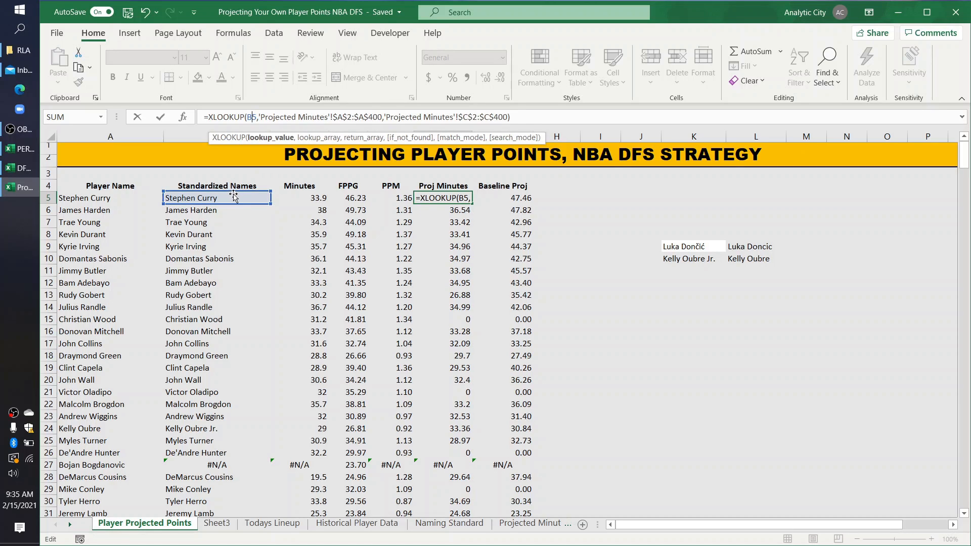
drag(260, 117, 384, 115)
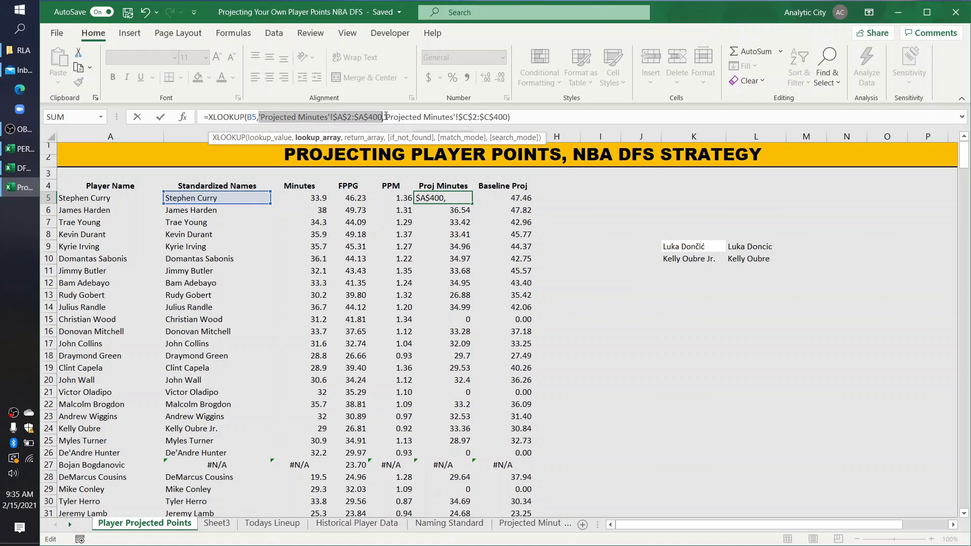
drag(383, 117, 508, 117)
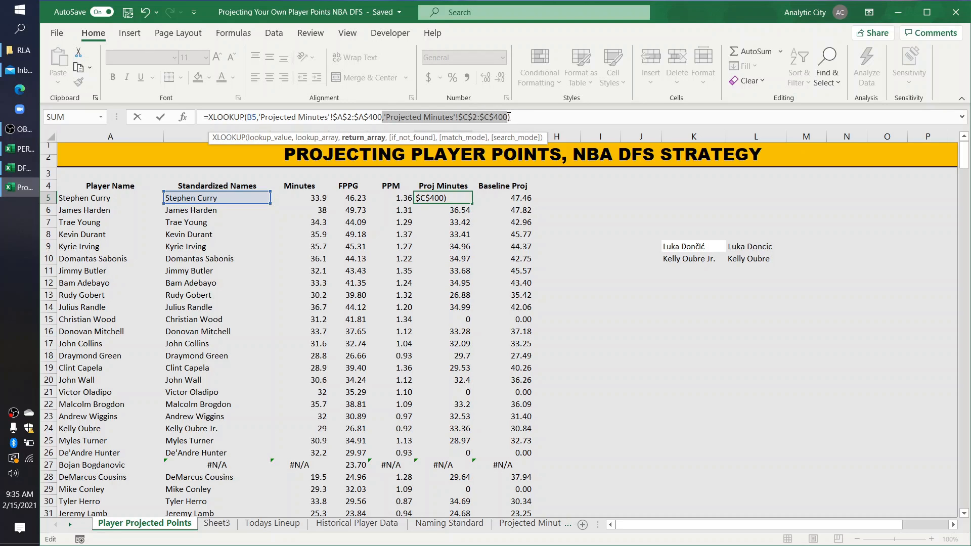
key(Return)
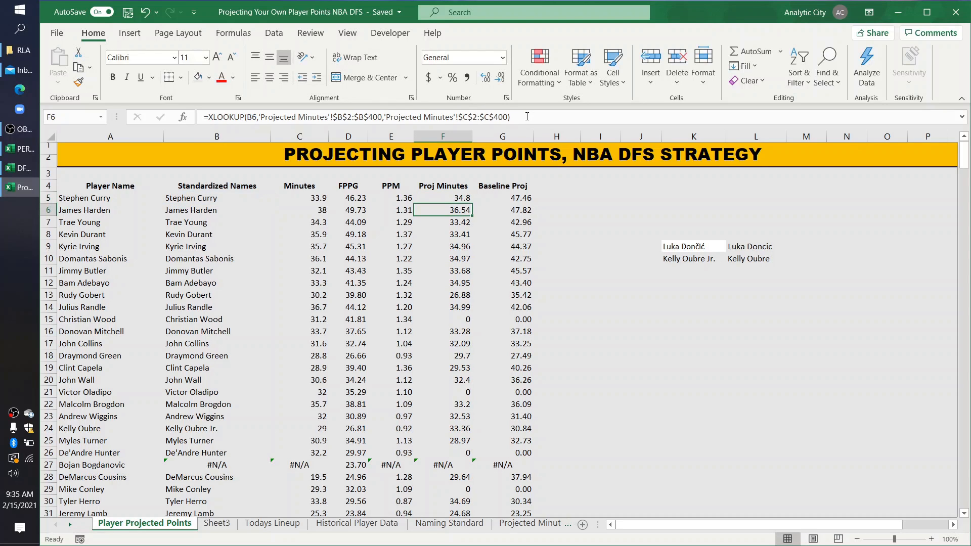
- Fill the F5 XLOOKUP down the whole Proj Minutes column on Player Projected Points
click(449, 197)
key(ctrl+shift+Down)
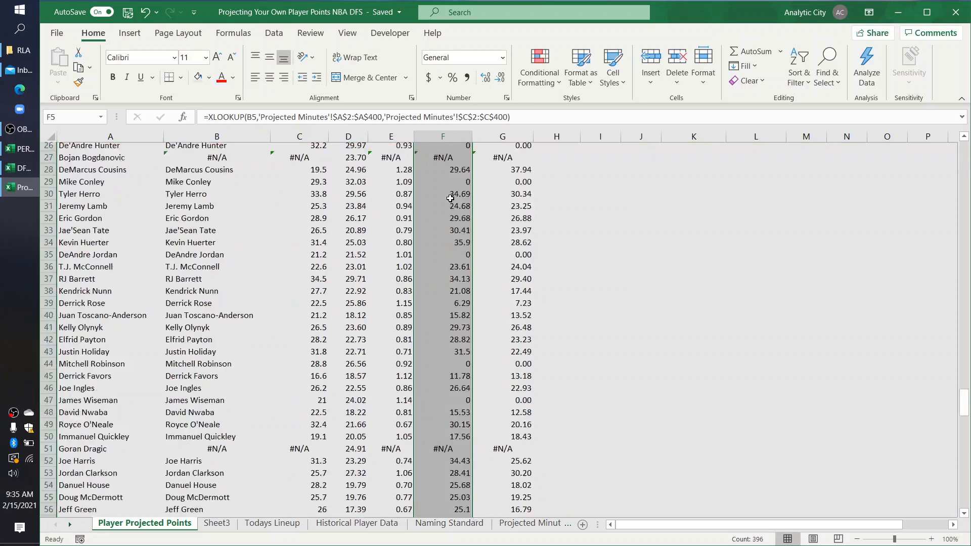
key(ctrl+shift+Up)
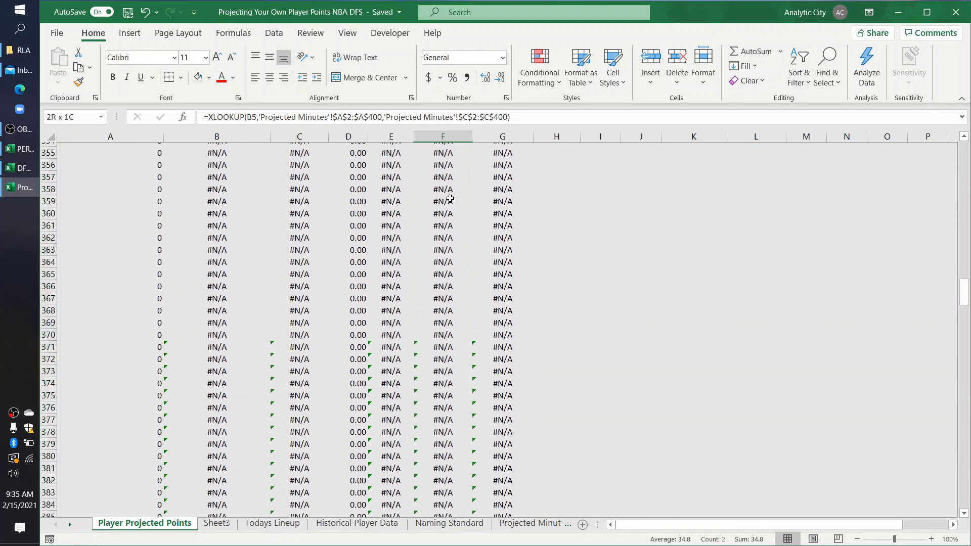
click(443, 302)
scroll(443, 302, up, 1)
scroll(443, 302, down, 1)
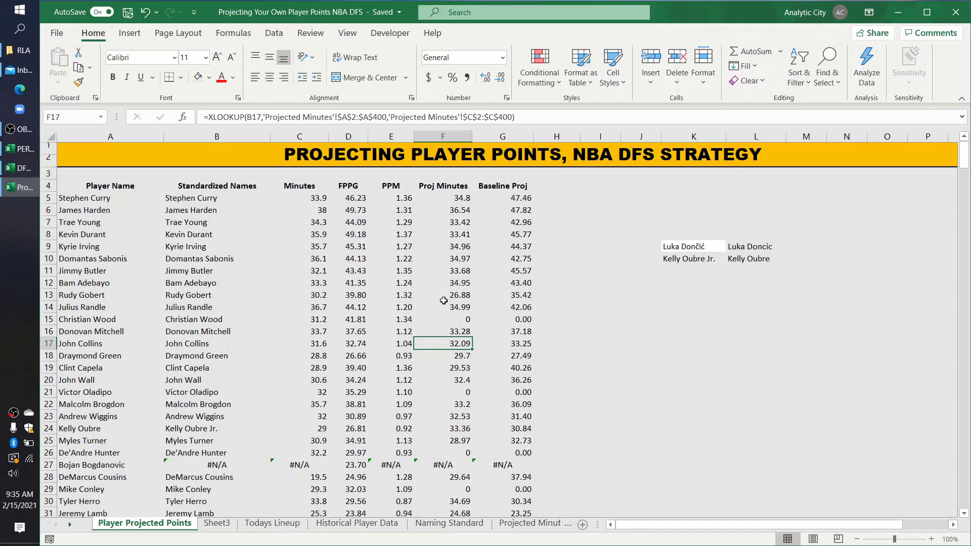
- Examine the Player Name, Standardized Names and Minutes formulas in row 27, plus the PPM in E17 and Proj Minutes in F15
click(91, 471)
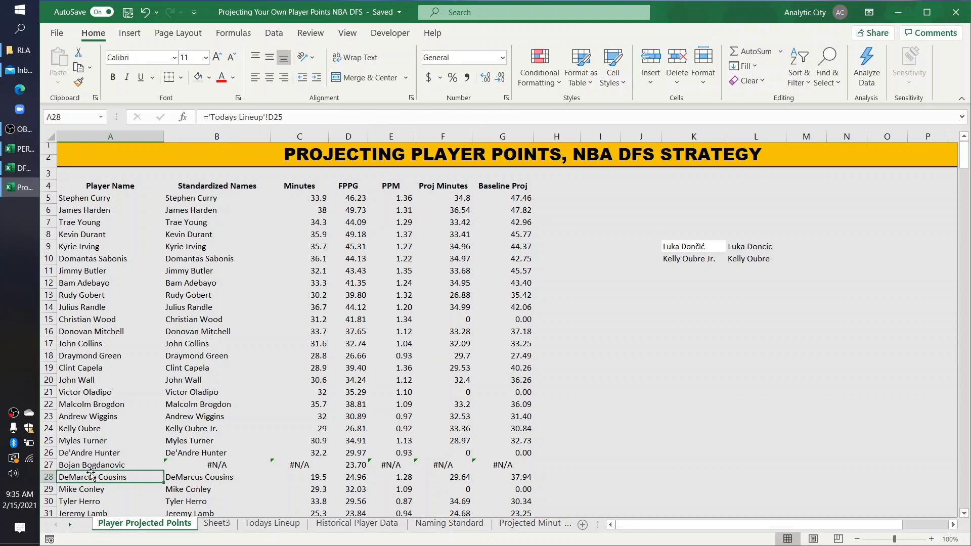
click(211, 461)
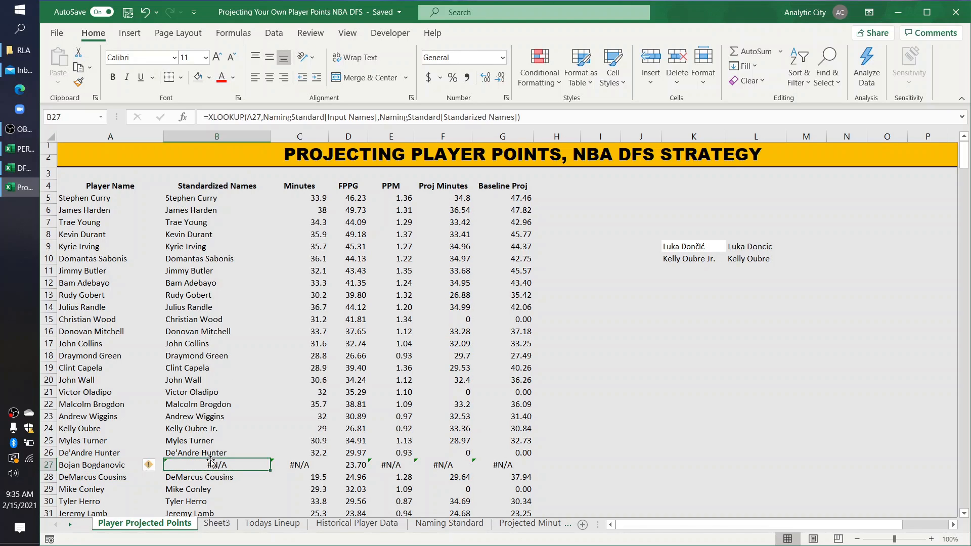
click(292, 464)
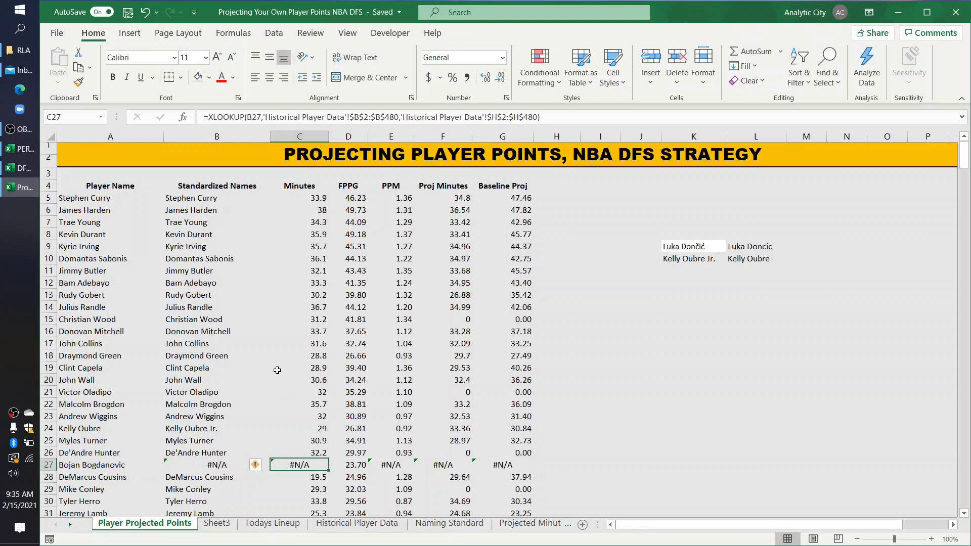
click(95, 466)
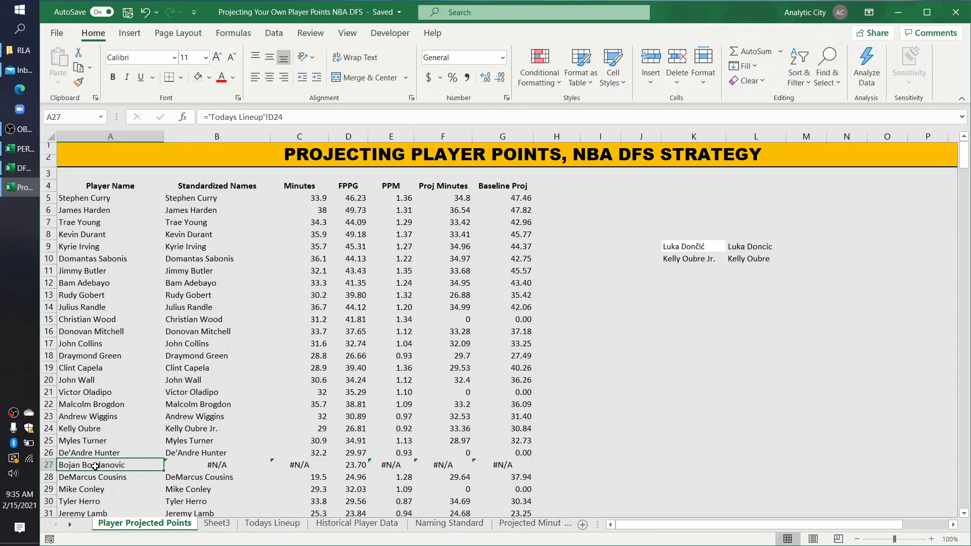
click(200, 461)
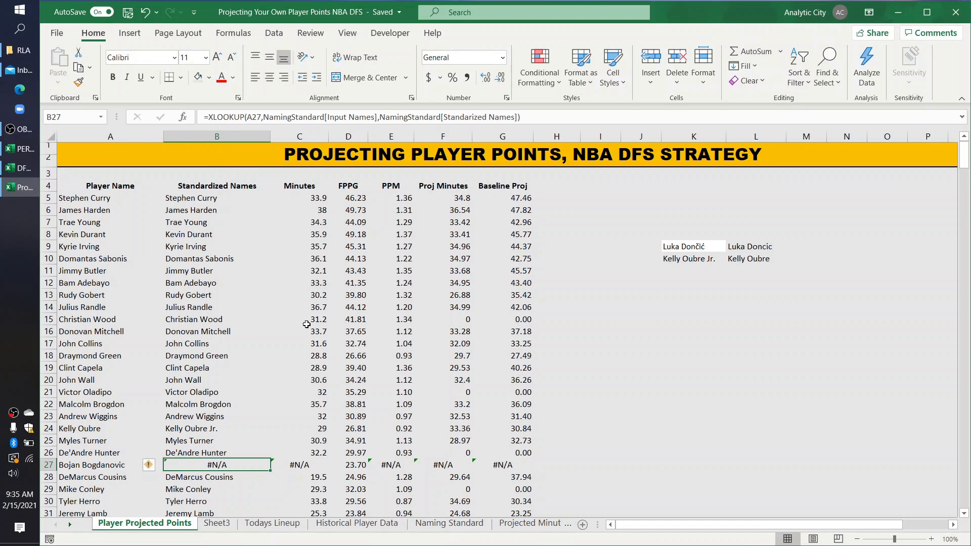
click(393, 340)
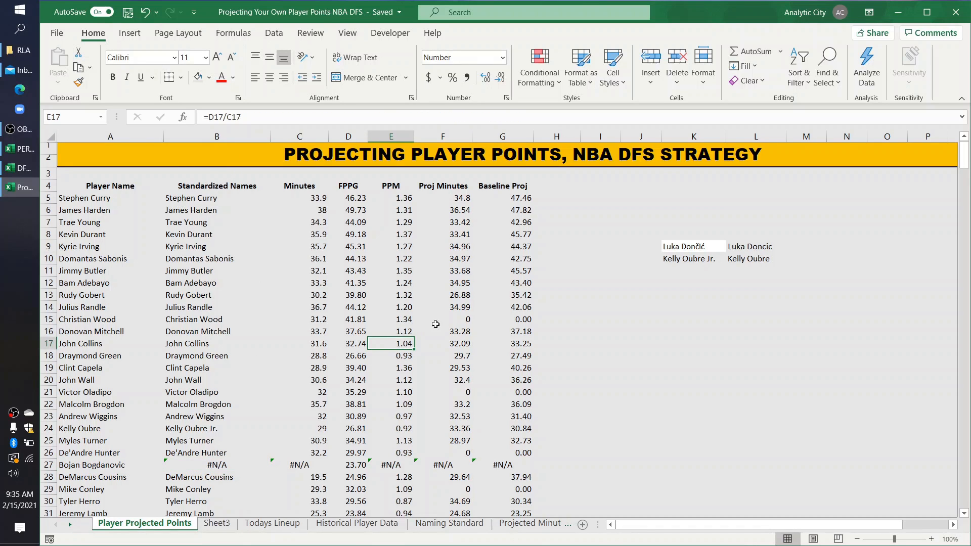
click(450, 320)
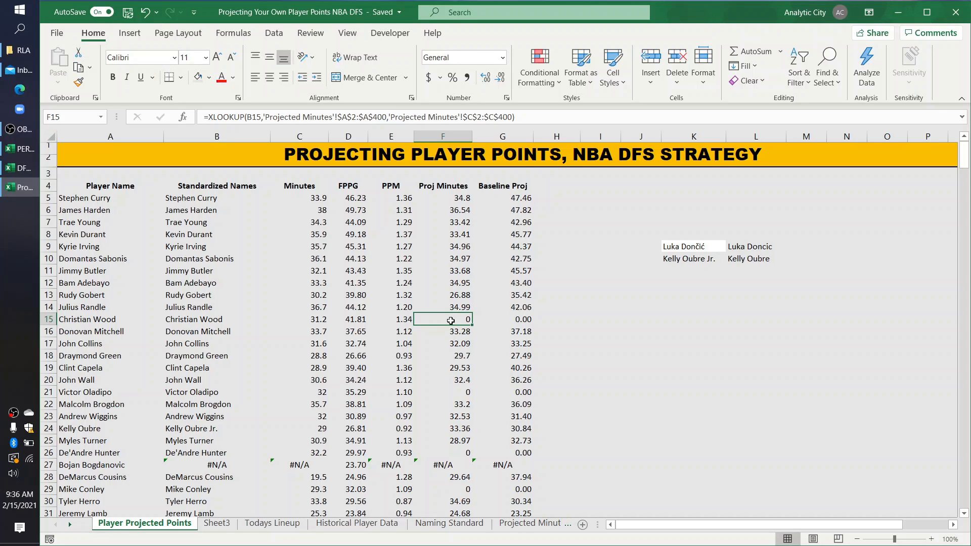
scroll(451, 321, down, 4)
scroll(451, 320, up, 4)
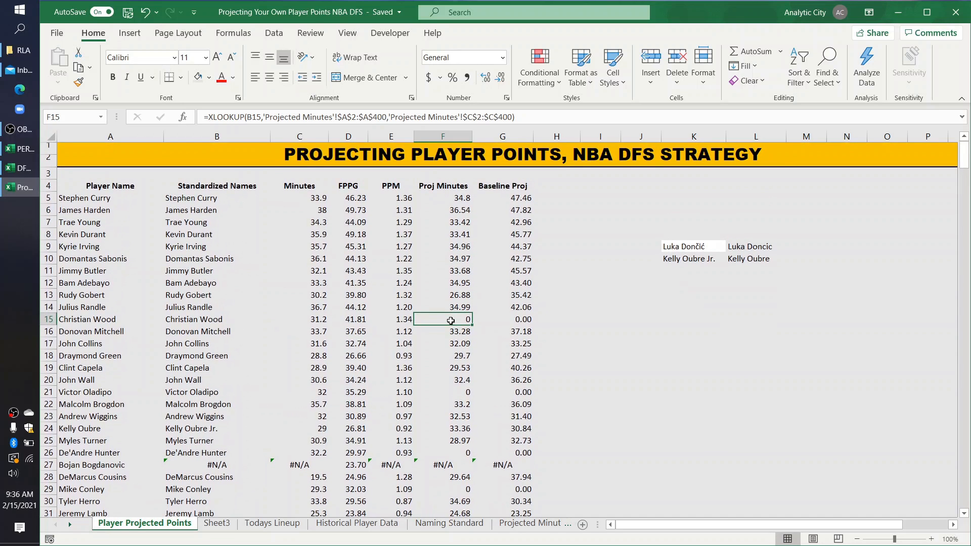